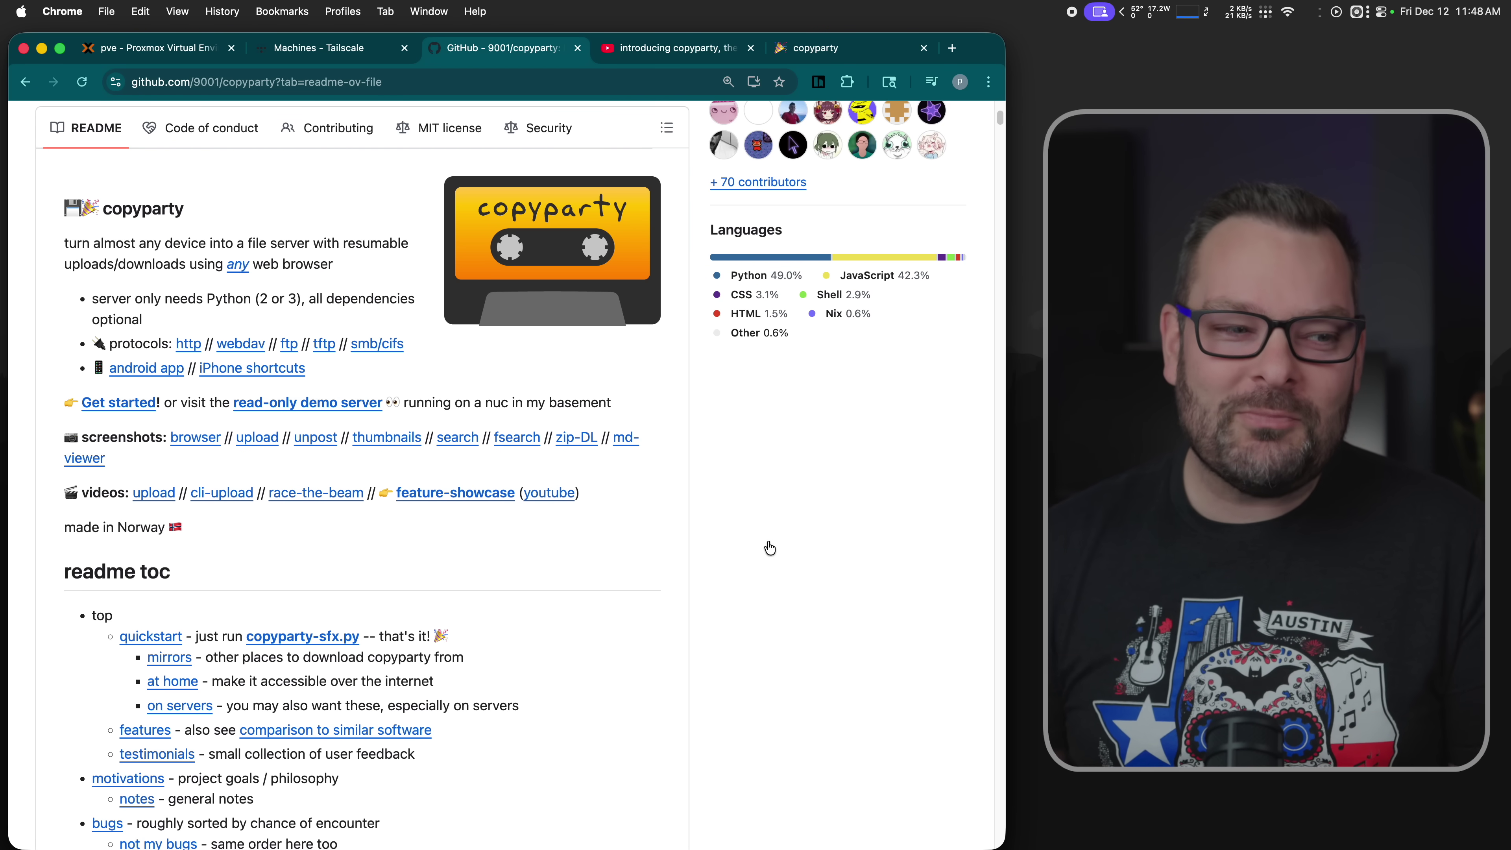
- Glance at compose.yaml in VS Code, then return to Chrome's 'introducing copyparty' video tab
{"action": "key", "text": "super+Tab"}
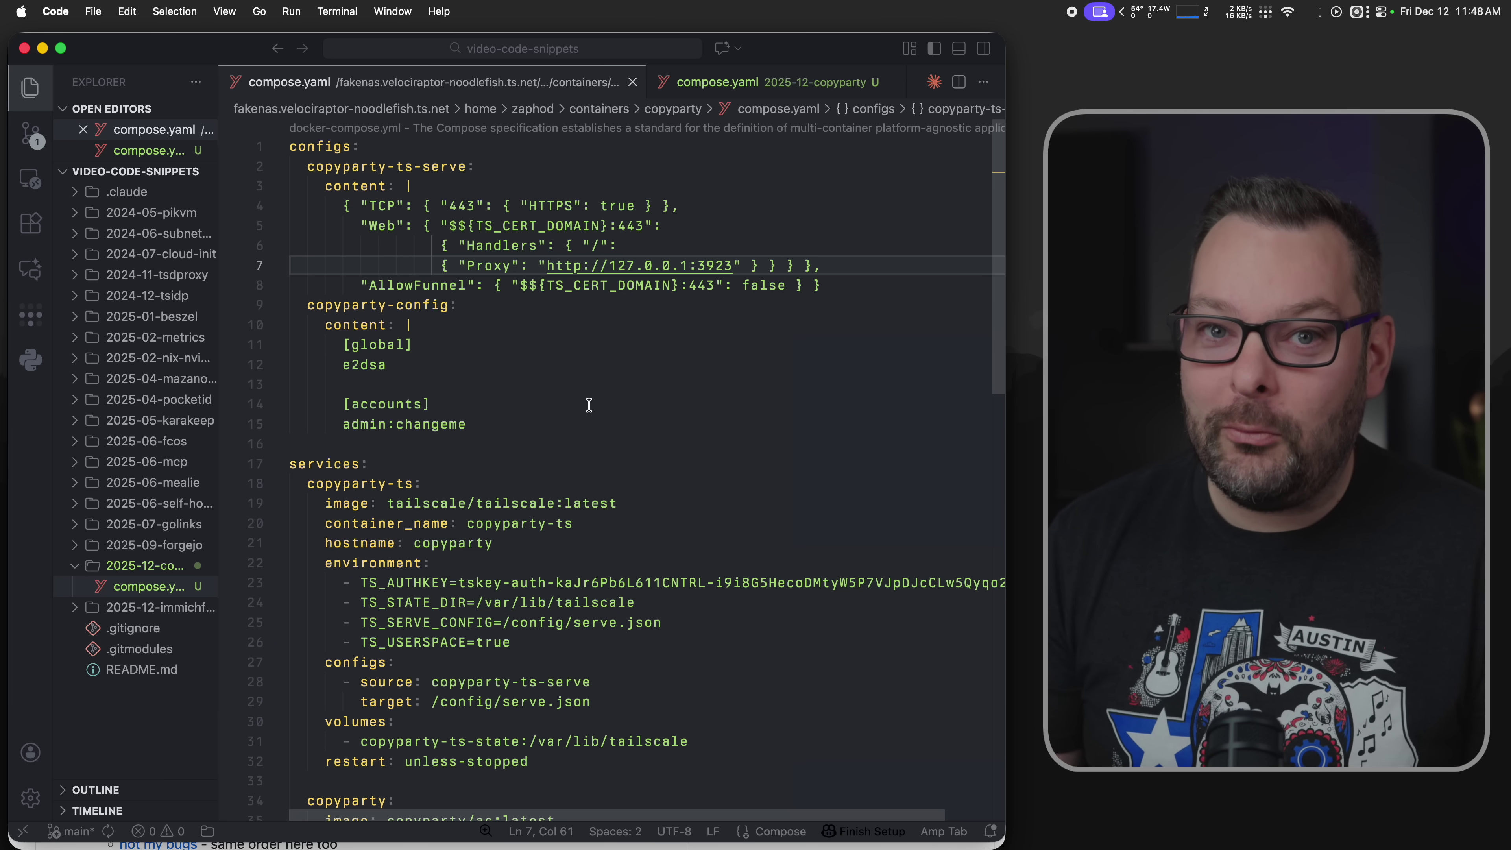
{"action": "key", "text": "super+Tab"}
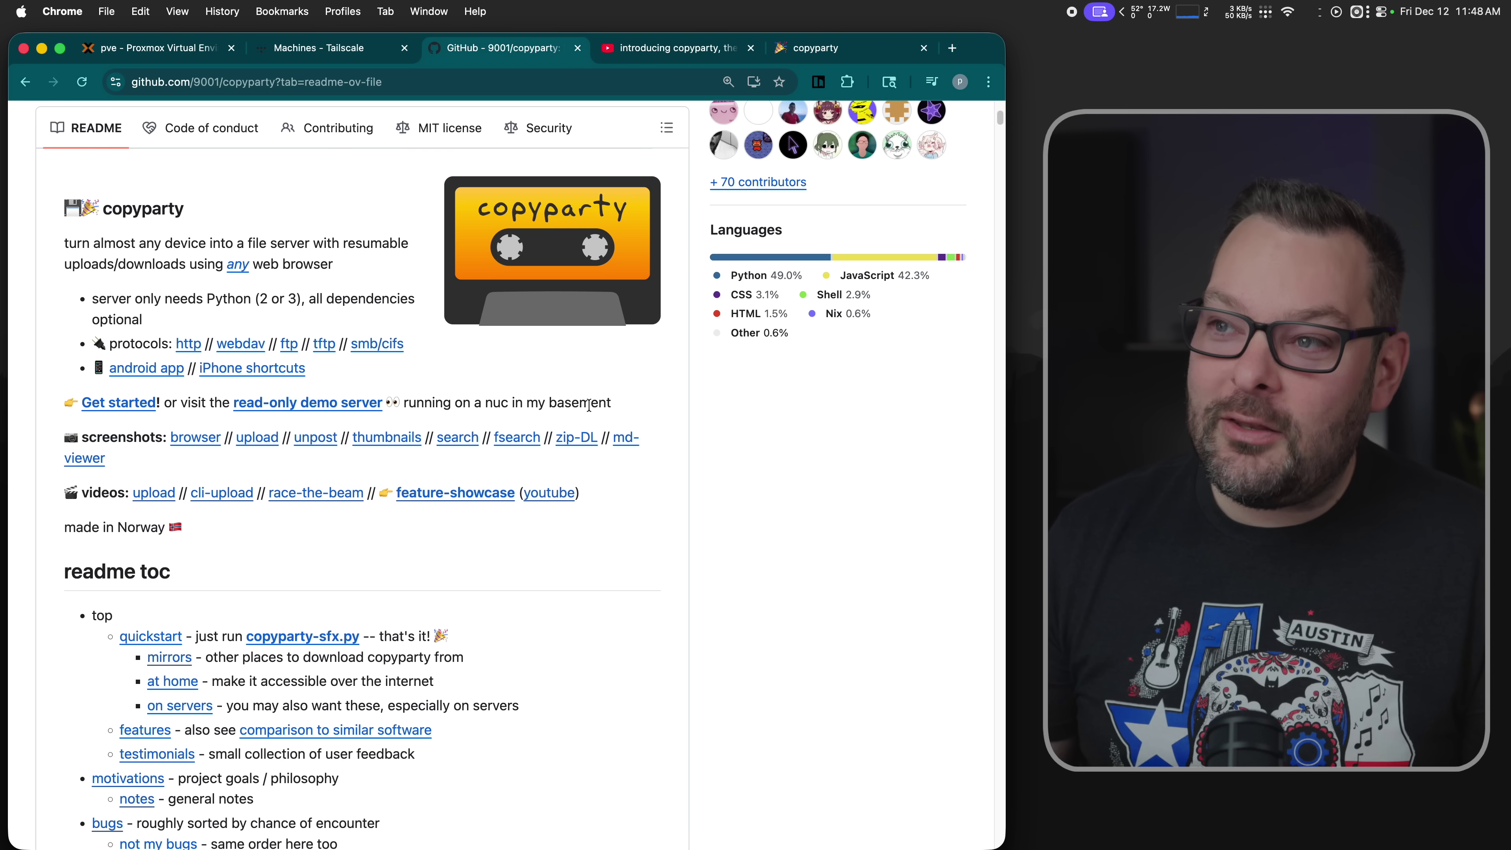
{"action": "left_click", "coordinate": [630, 52]}
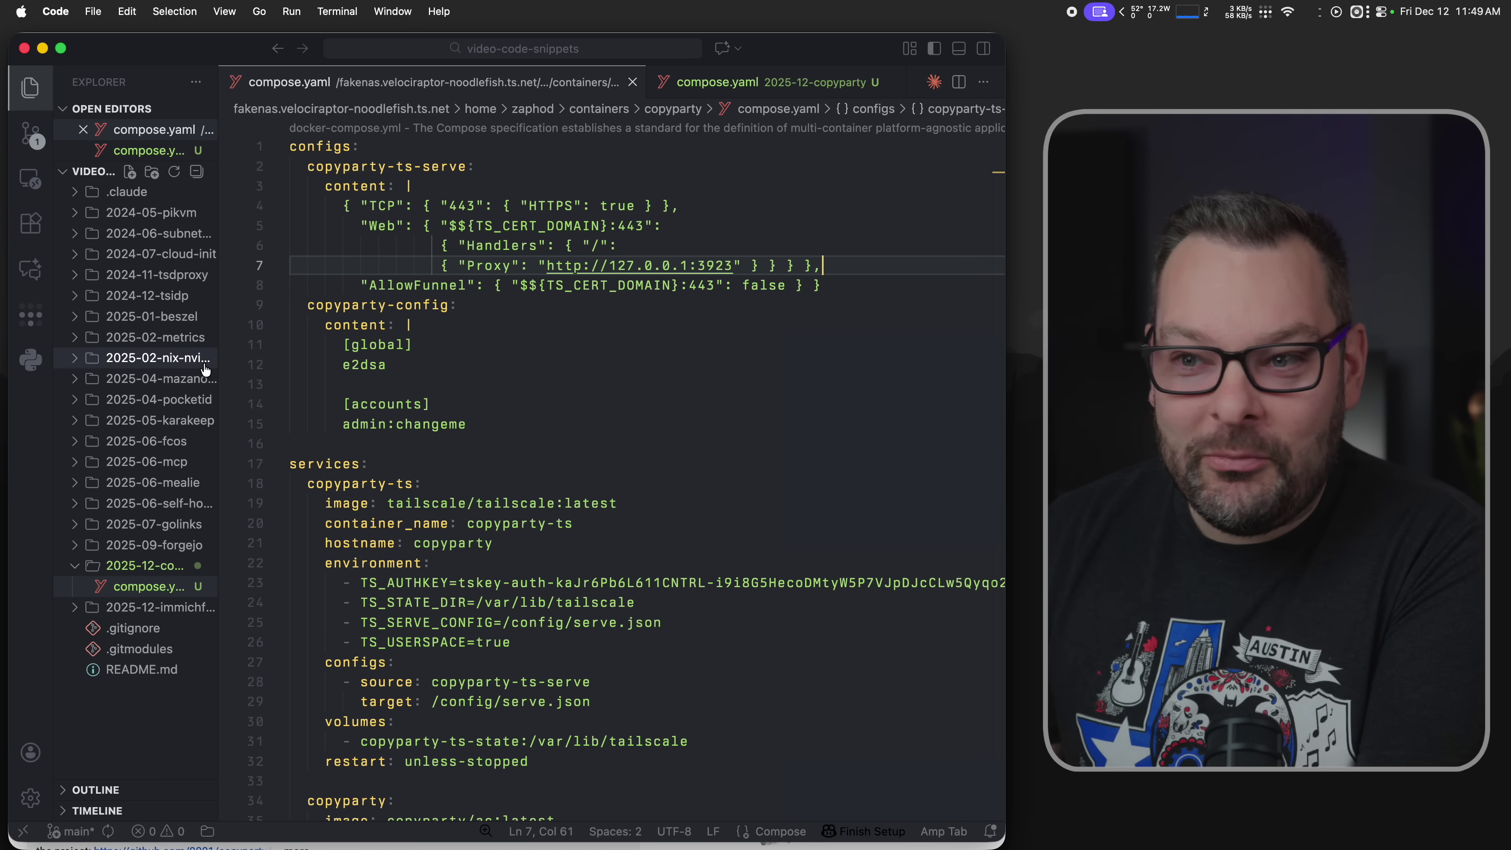
- Widen the Explorer and open serve.json from the 2025-06-mealie folder
{"action": "left_click_drag", "start_coordinate": [218, 361], "coordinate": [255, 361]}
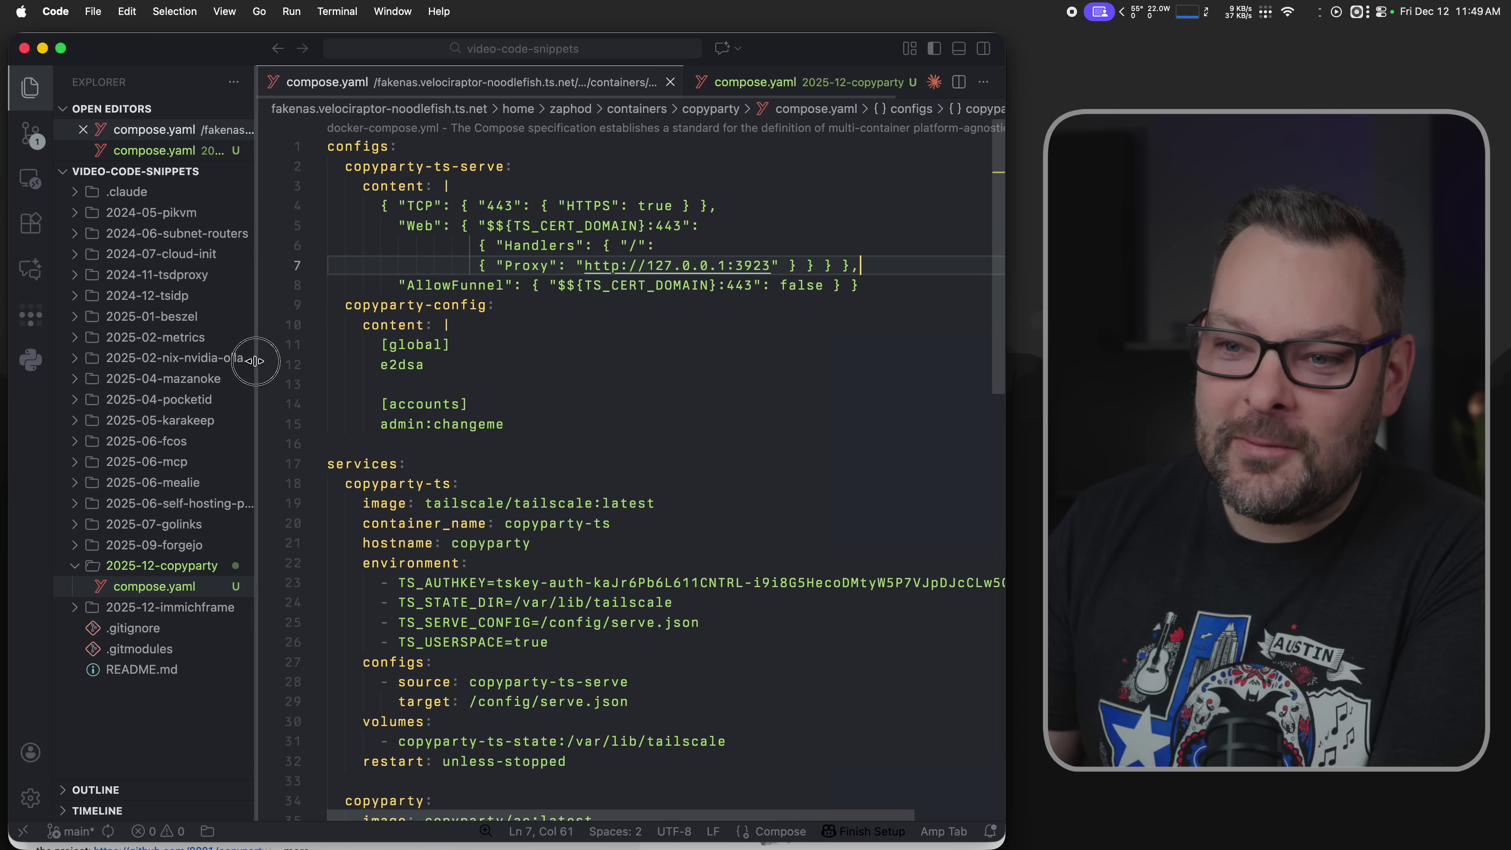
{"action": "left_click", "coordinate": [148, 482]}
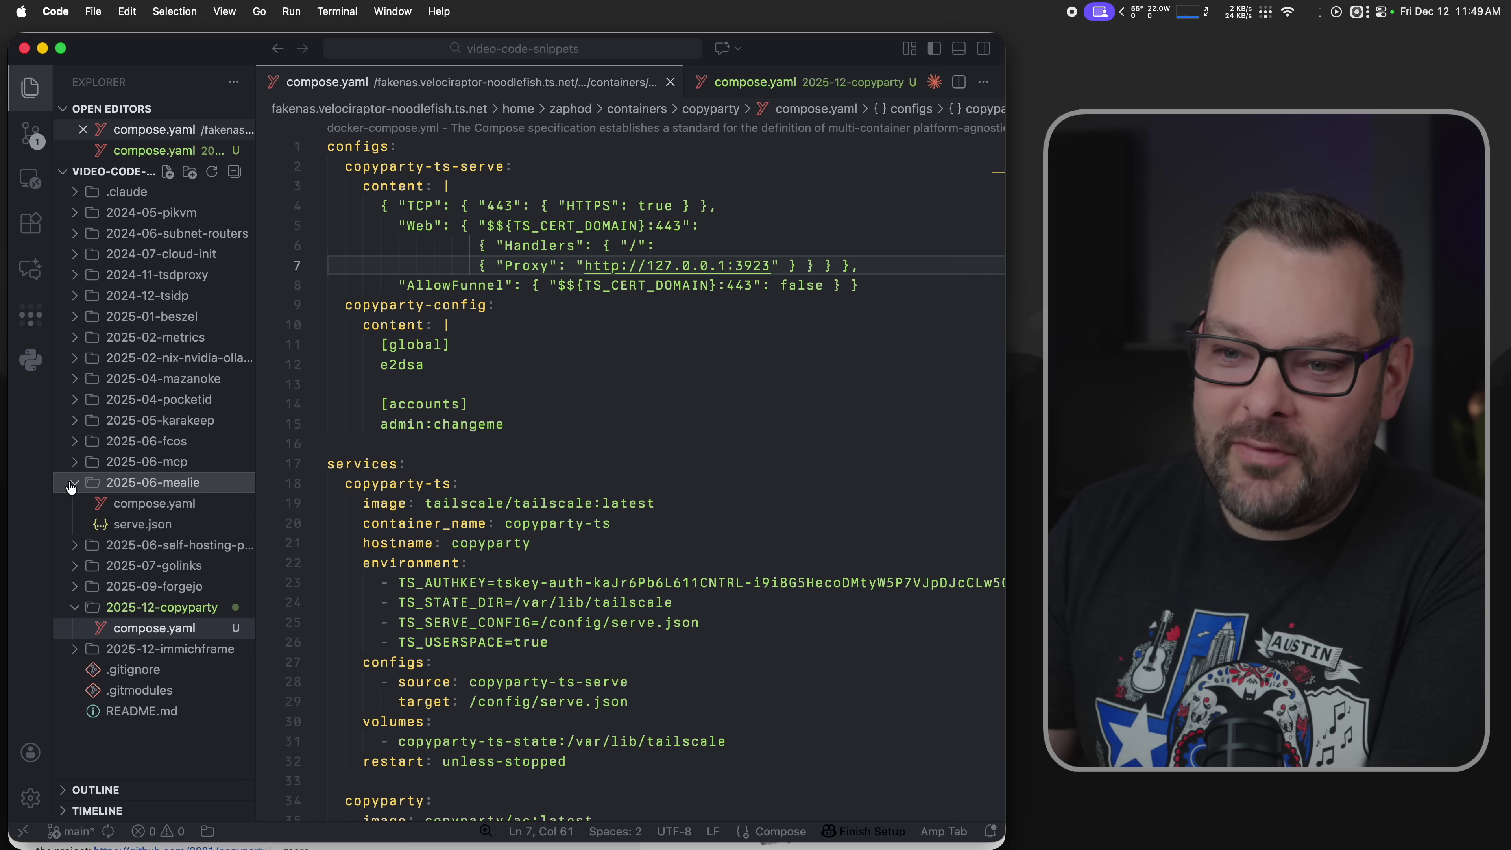
{"action": "left_click", "coordinate": [151, 531]}
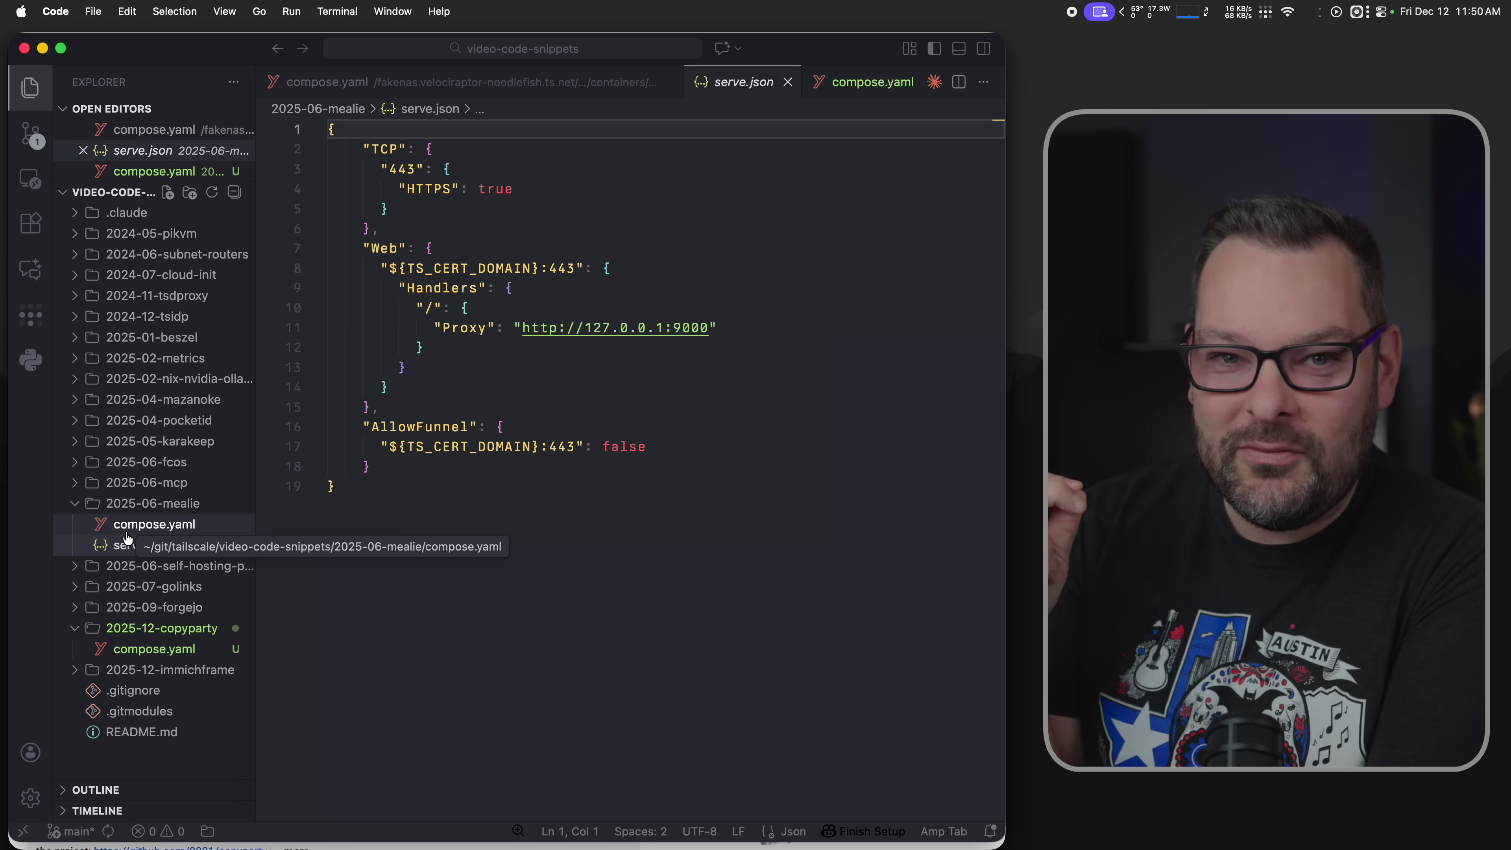
- Open 2025-12-copyparty/compose.yaml and highlight the copyparty-ts-serve config block, name and source line
{"action": "left_click", "coordinate": [101, 503]}
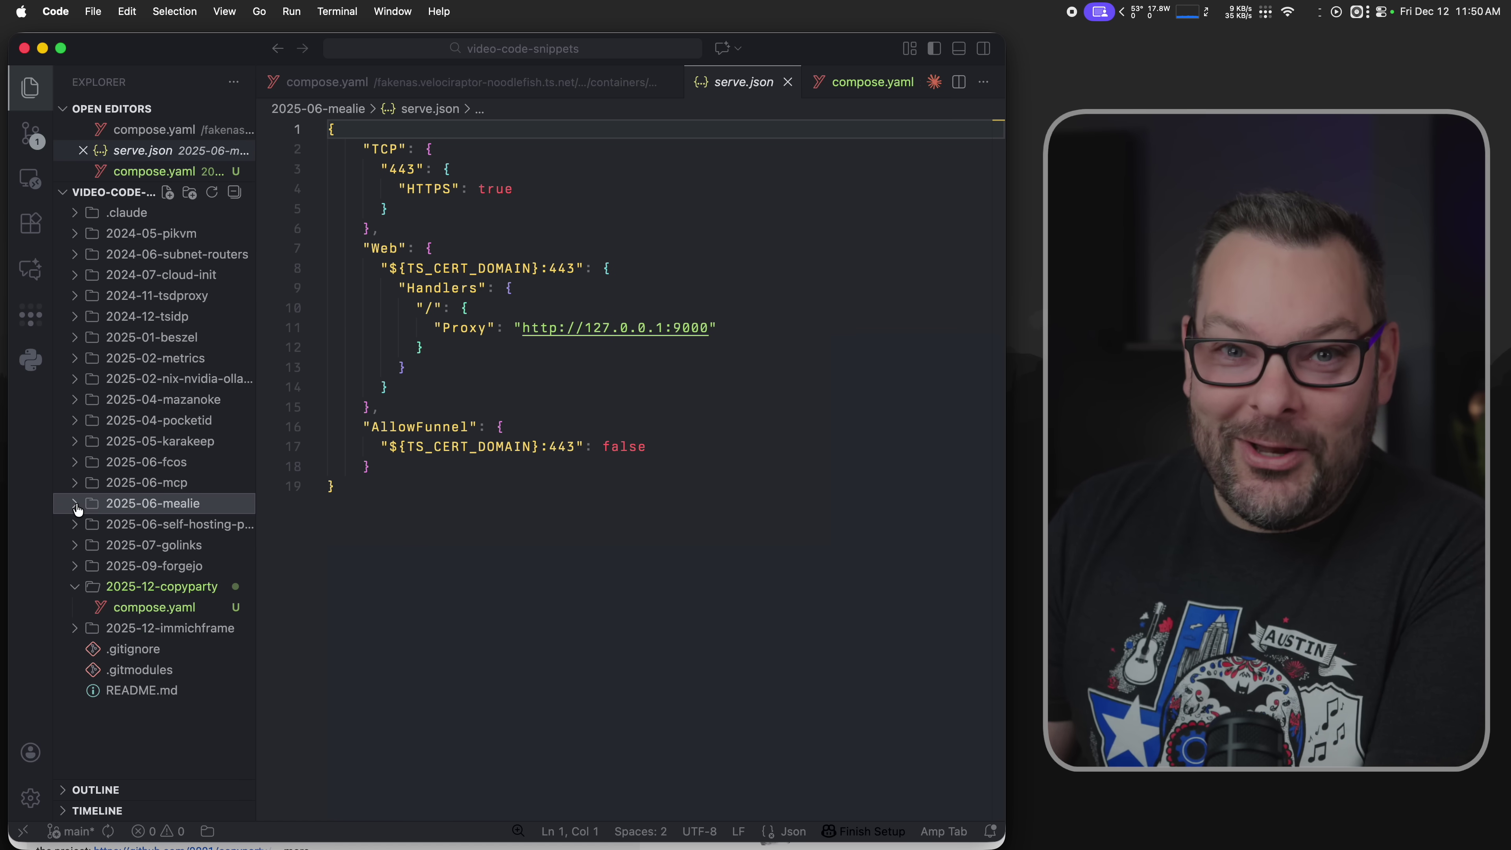
{"action": "left_click", "coordinate": [167, 607]}
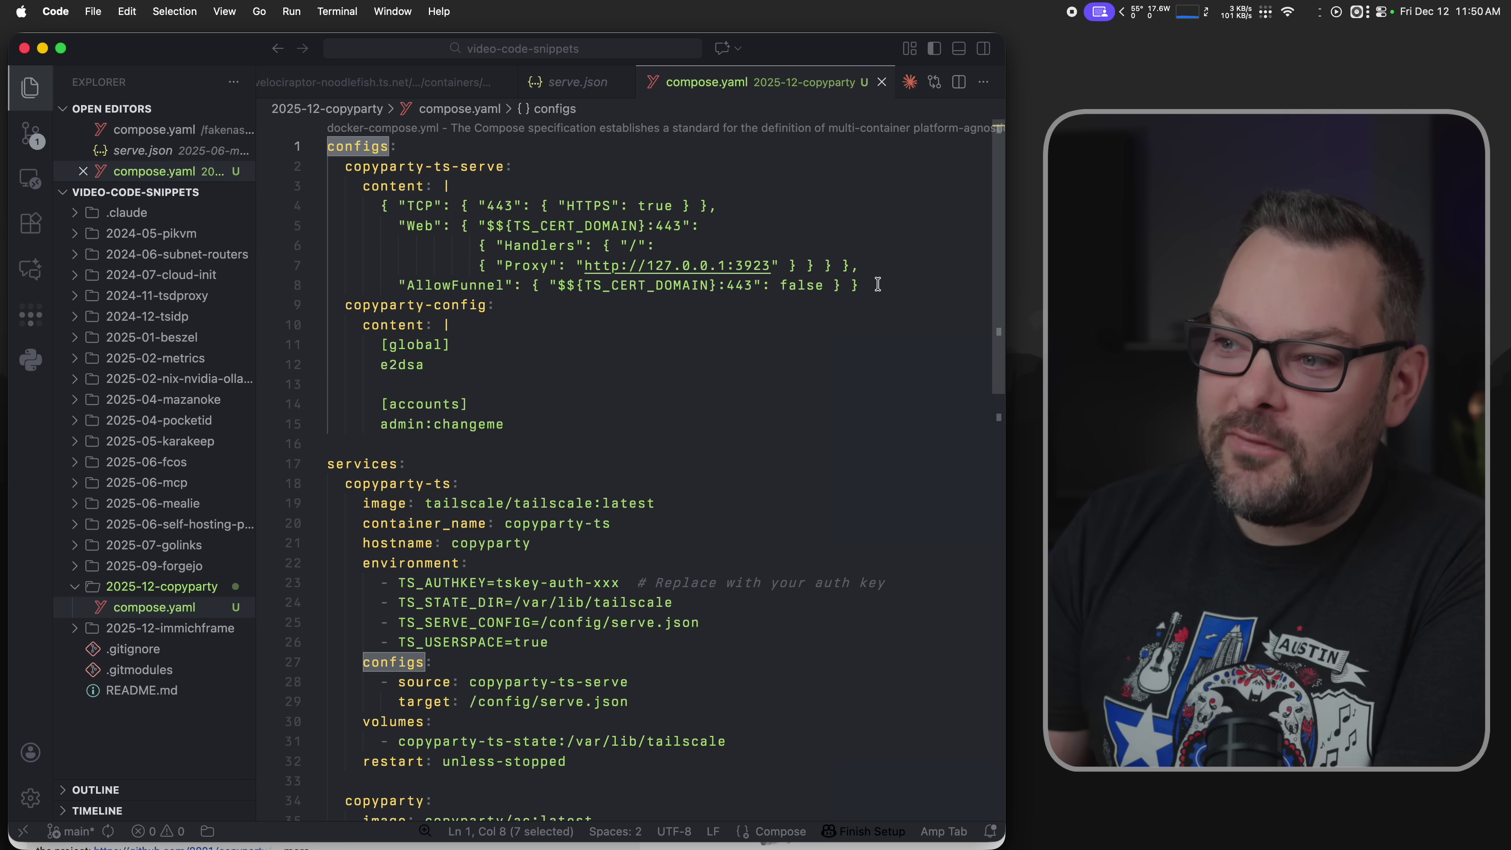
{"action": "left_click_drag", "start_coordinate": [861, 286], "coordinate": [284, 209]}
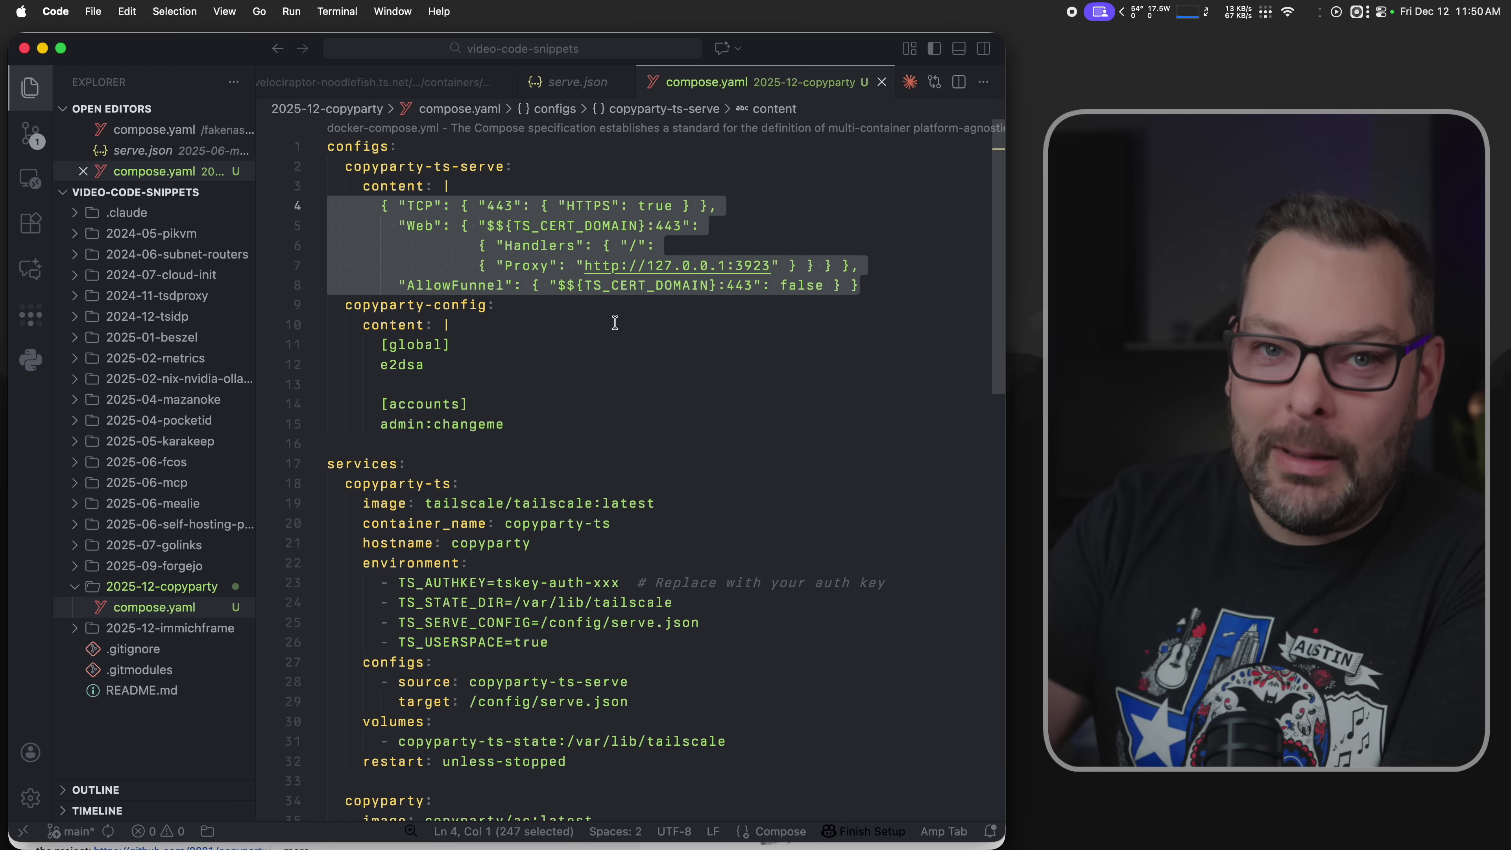
{"action": "double_click", "coordinate": [502, 172]}
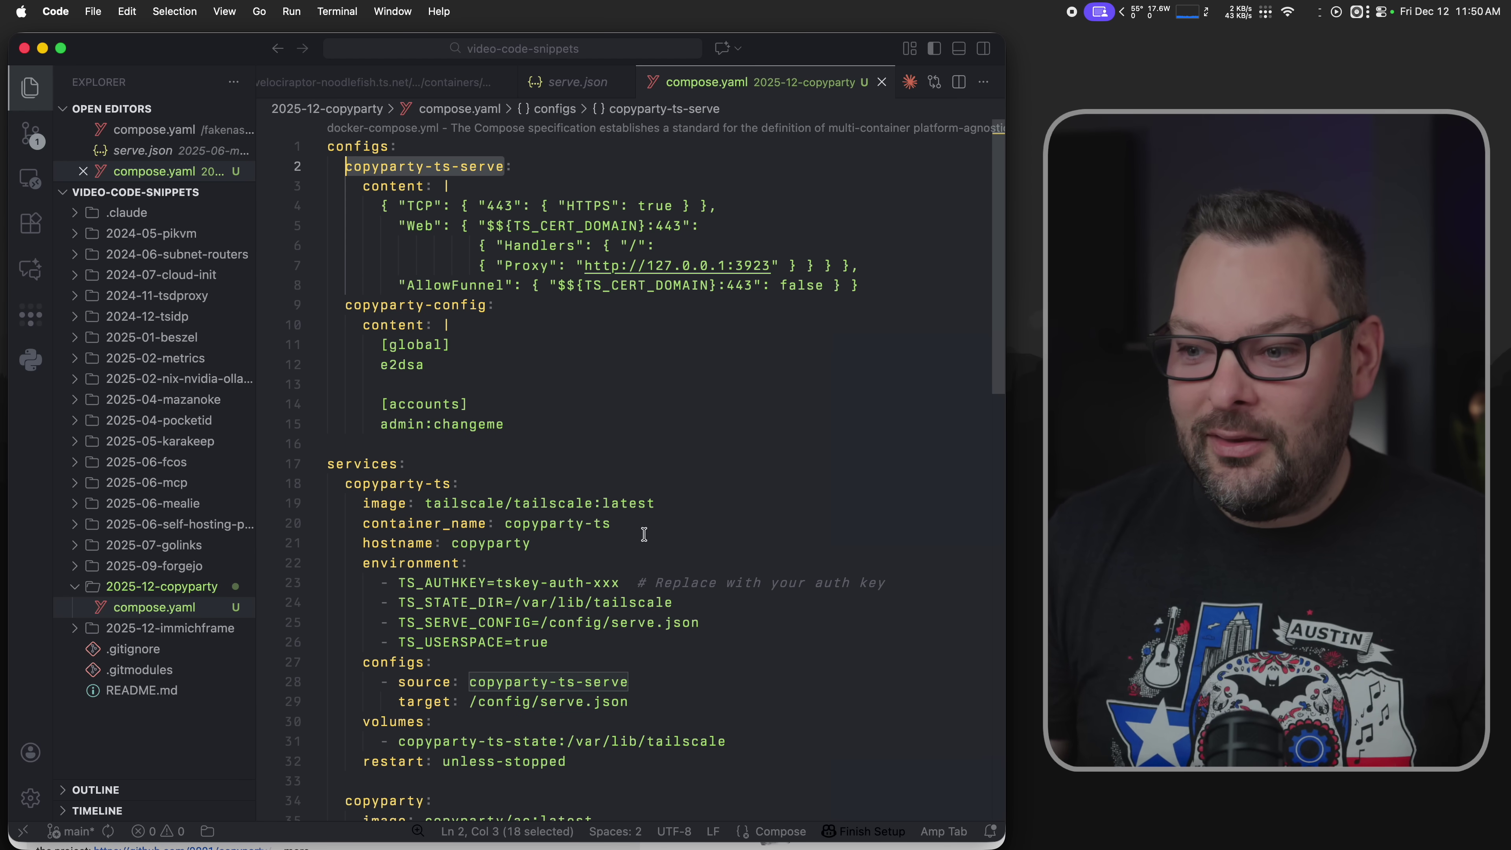
{"action": "scroll", "coordinate": [644, 534], "scroll_direction": "down", "scroll_amount": 2}
{"action": "triple_click", "coordinate": [576, 561]}
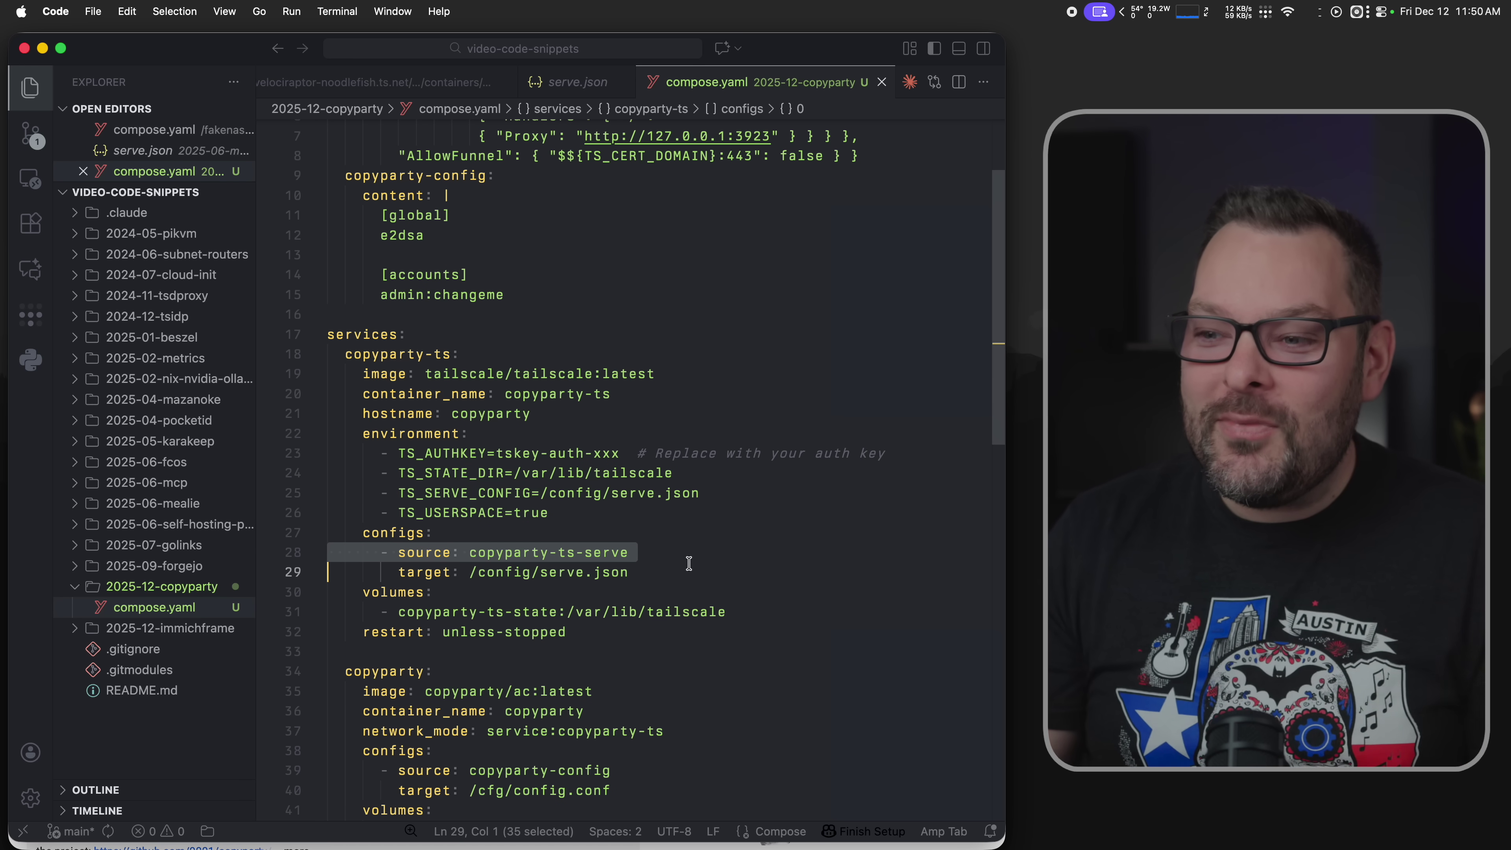
{"action": "scroll", "coordinate": [626, 567], "scroll_direction": "up", "scroll_amount": 3}
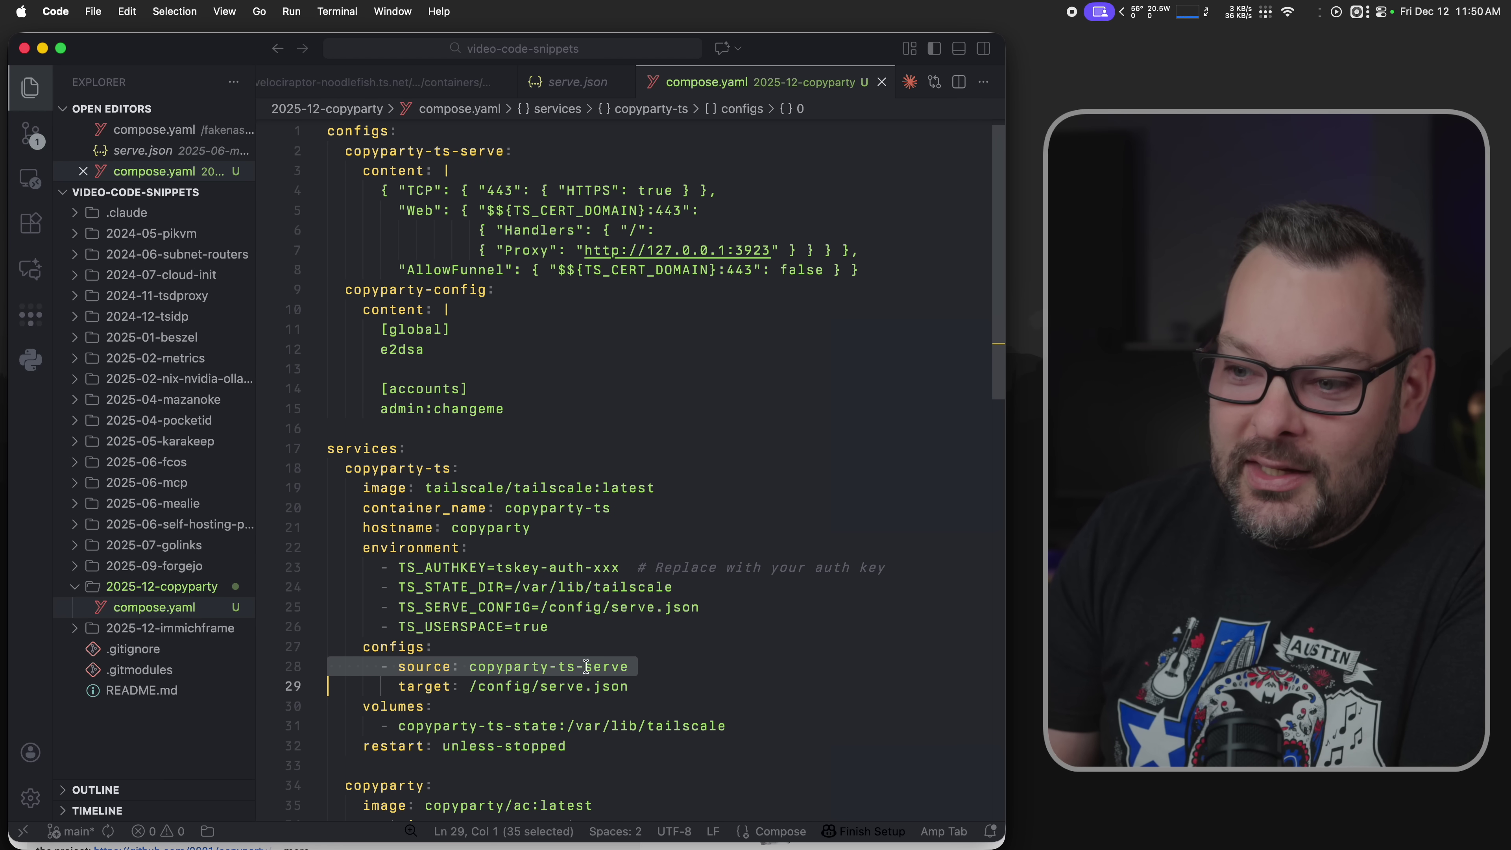
{"action": "left_click", "coordinate": [554, 686]}
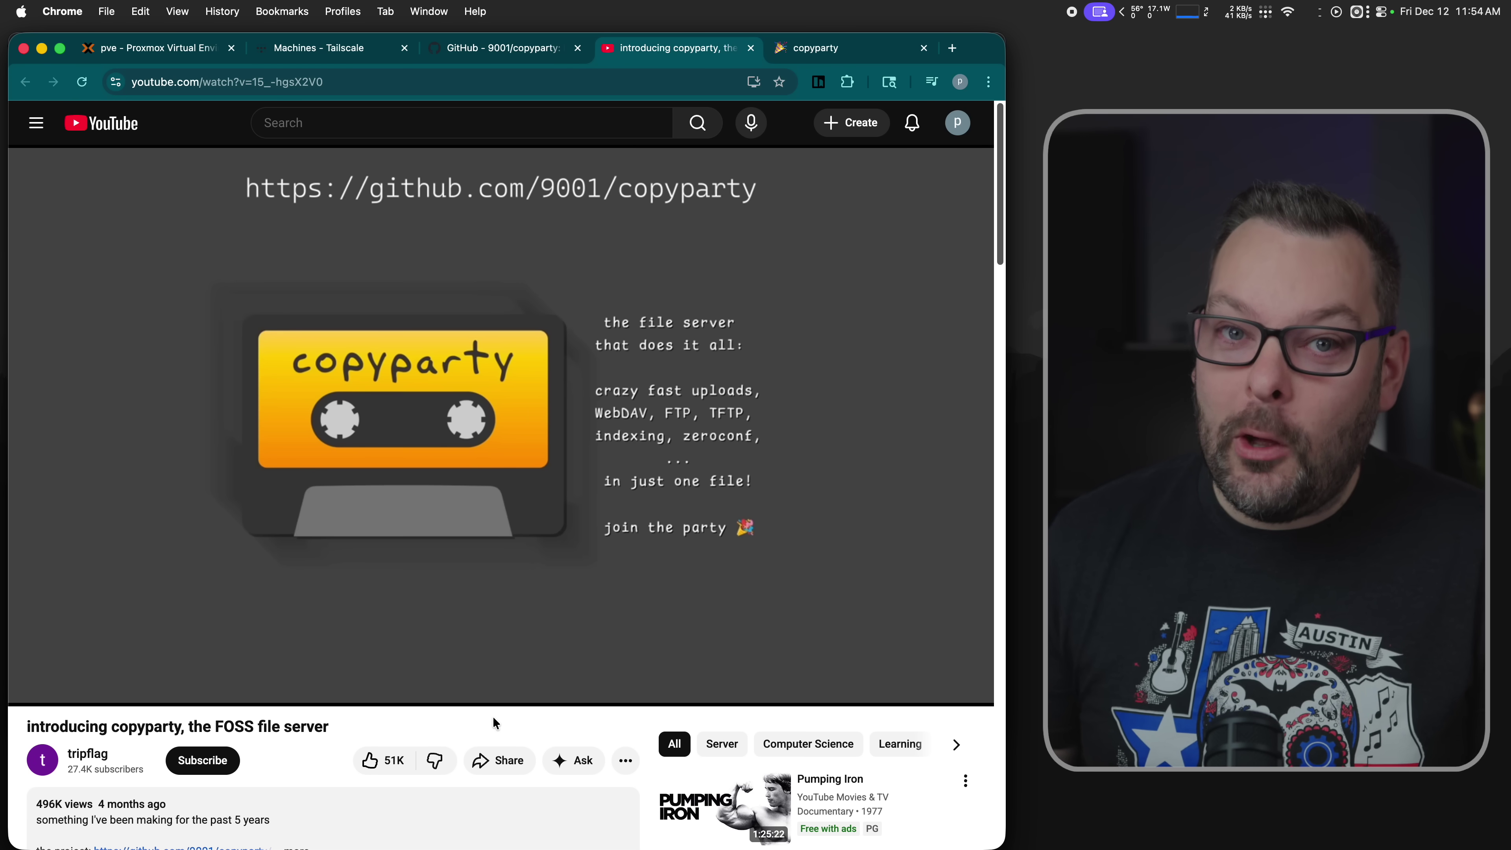
- In the copyparty gallery, preview photos 140A2726 onward and 140A2812 full-size
{"action": "left_click", "coordinate": [812, 53]}
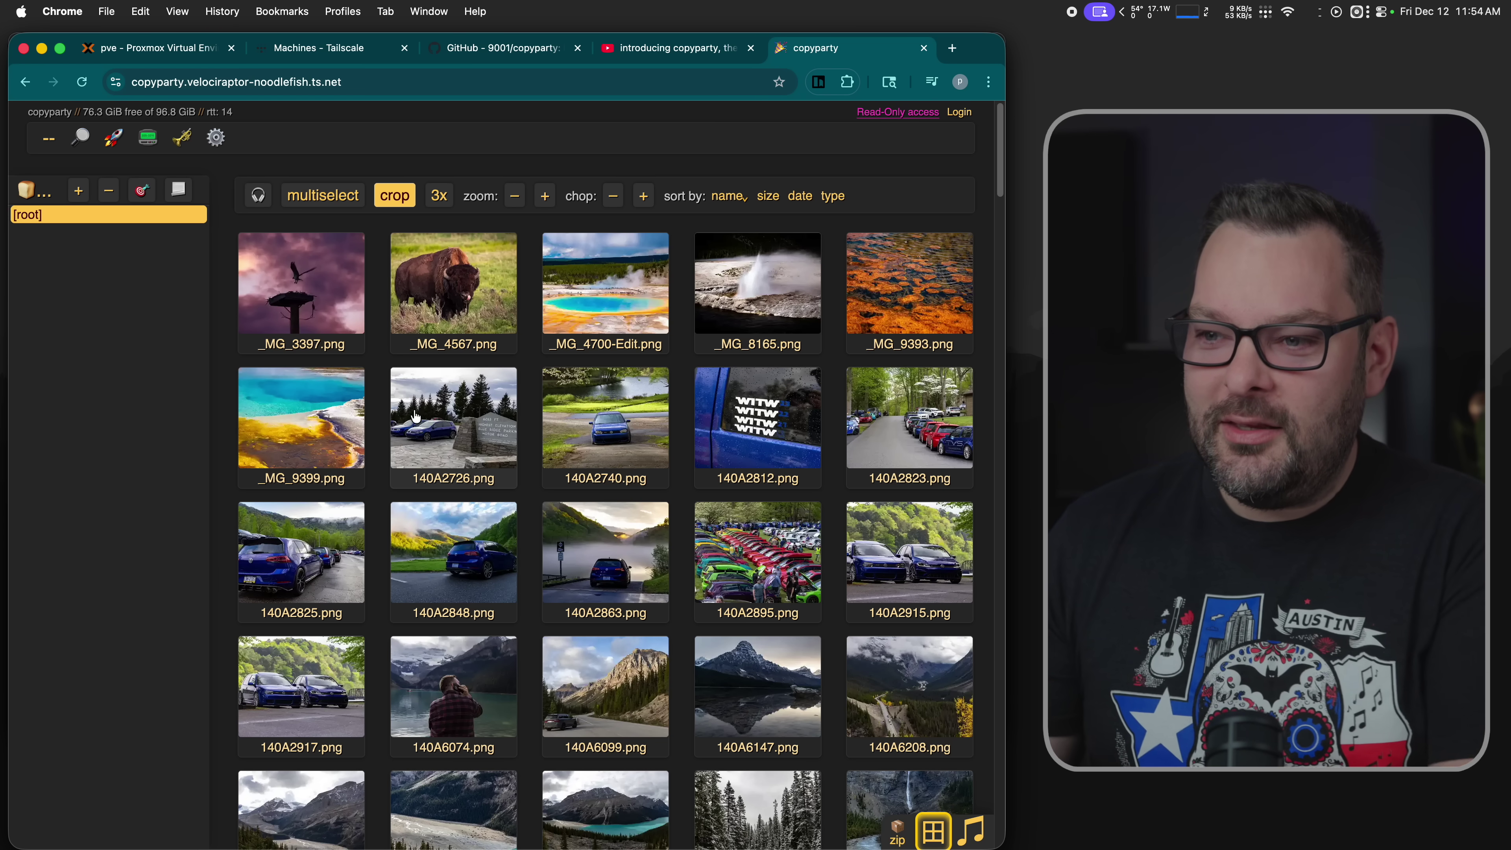
{"action": "left_click", "coordinate": [410, 425]}
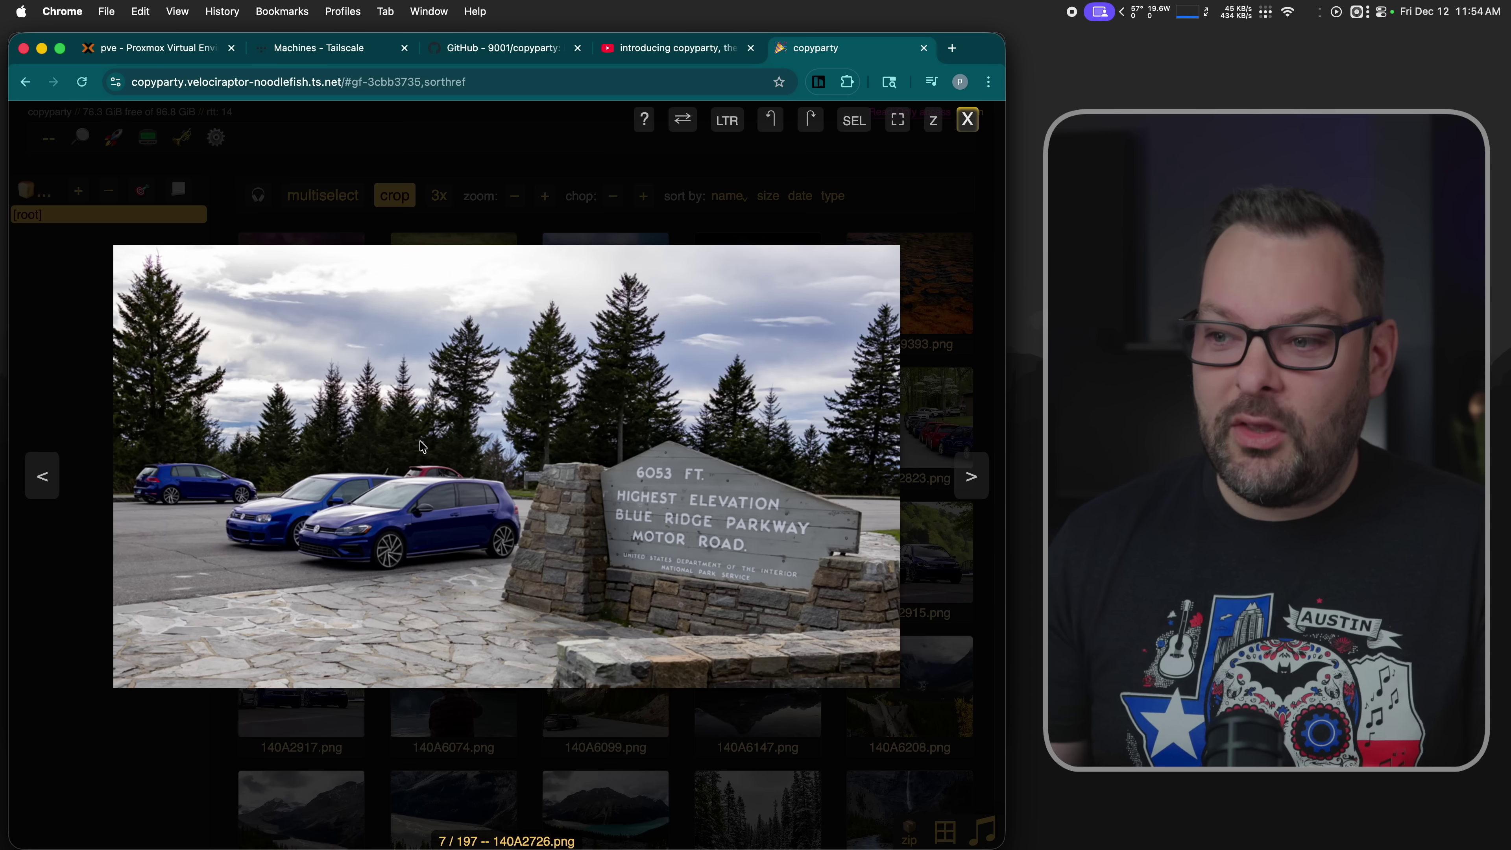
{"action": "key", "text": "Right"}
{"action": "key", "text": "Right"}
{"action": "key", "text": "Right"}
{"action": "key", "text": "Right"}
{"action": "key", "text": "Right"}
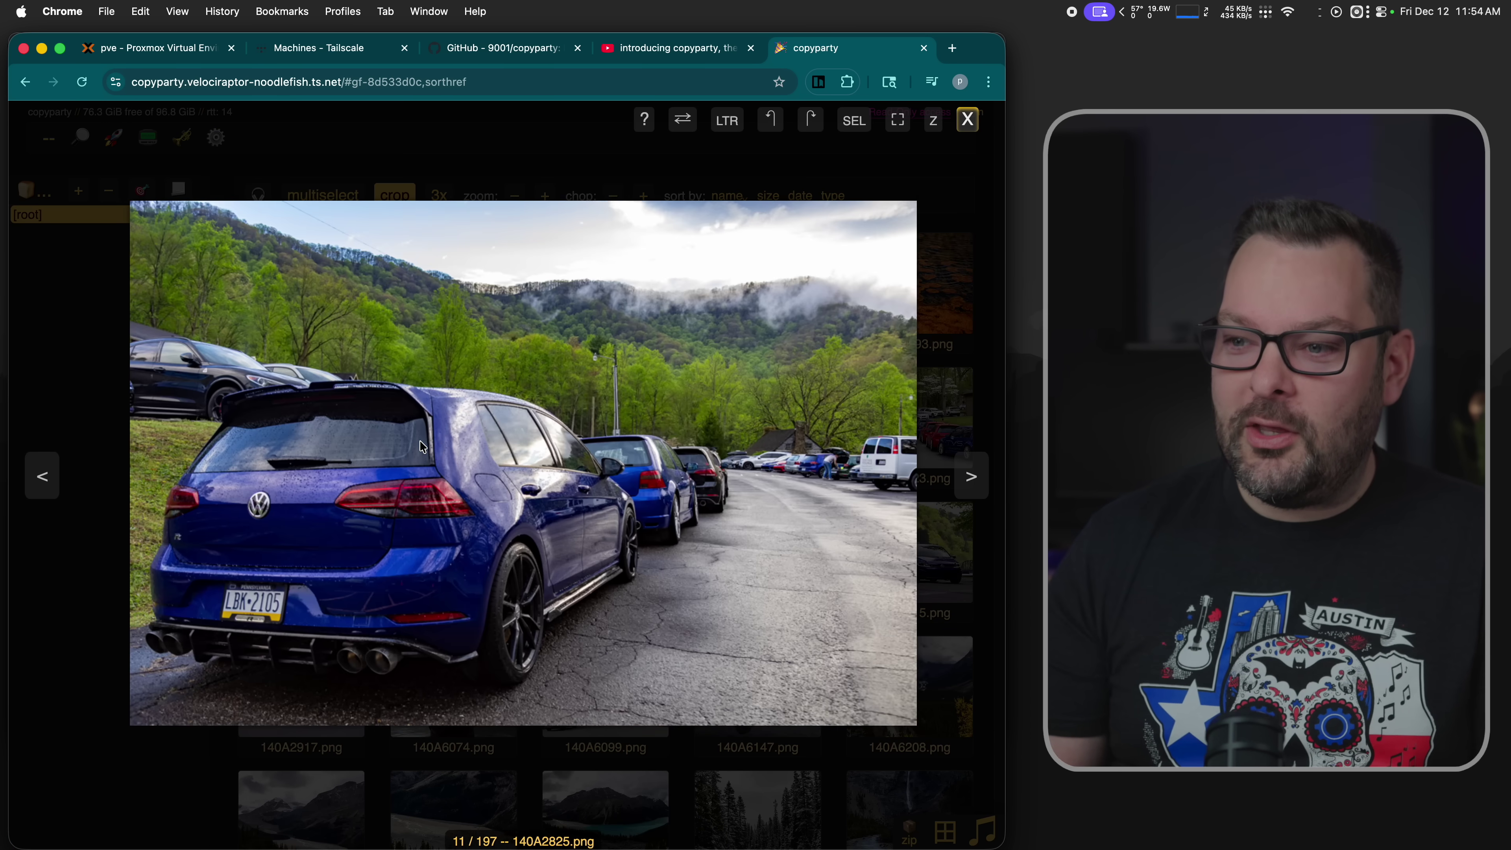
{"action": "key", "text": "Right"}
{"action": "key", "text": "Right"}
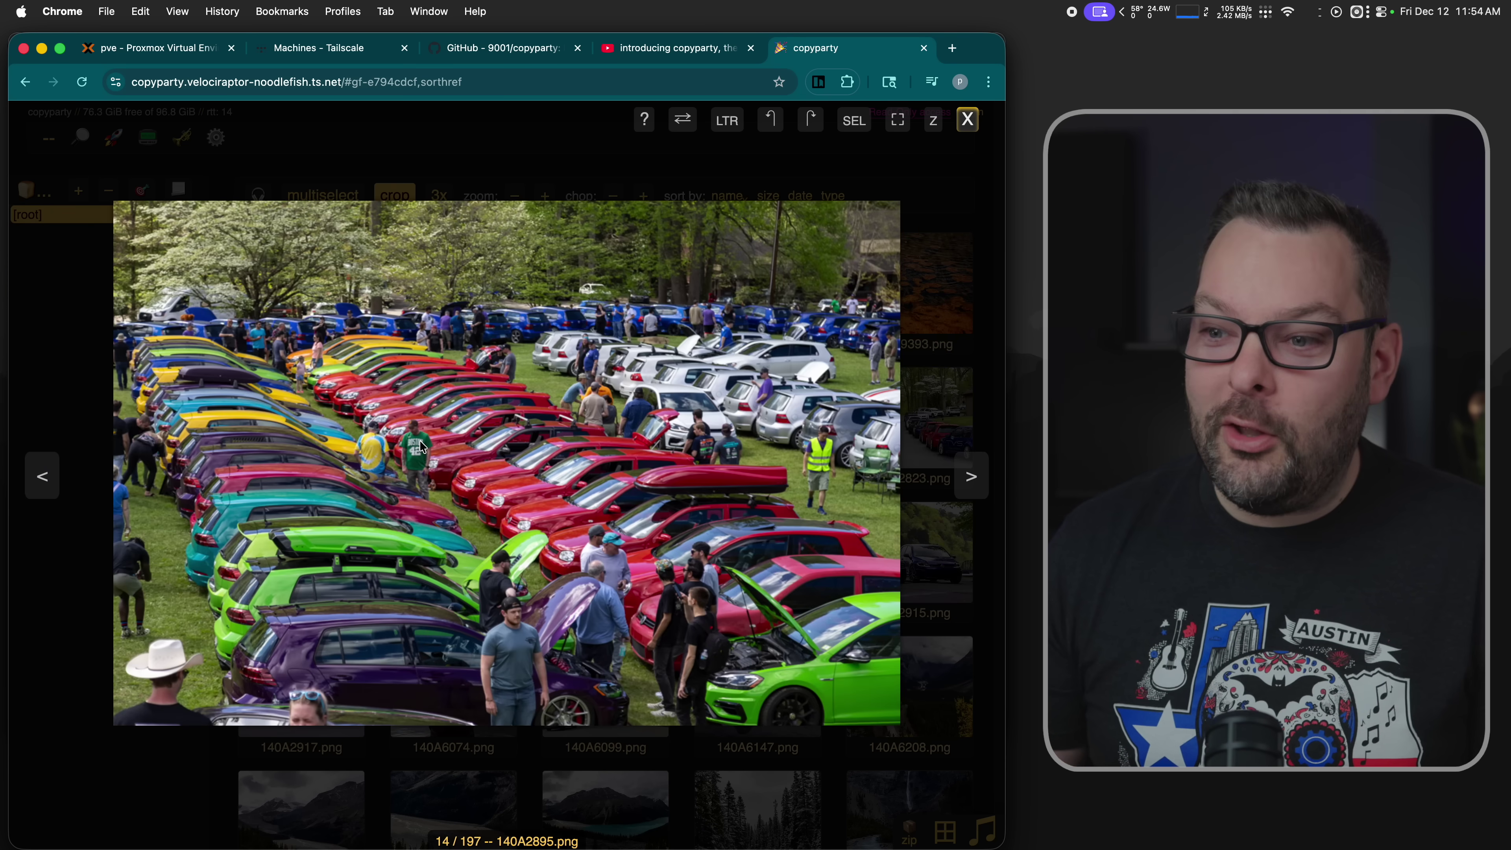
{"action": "key", "text": "Escape"}
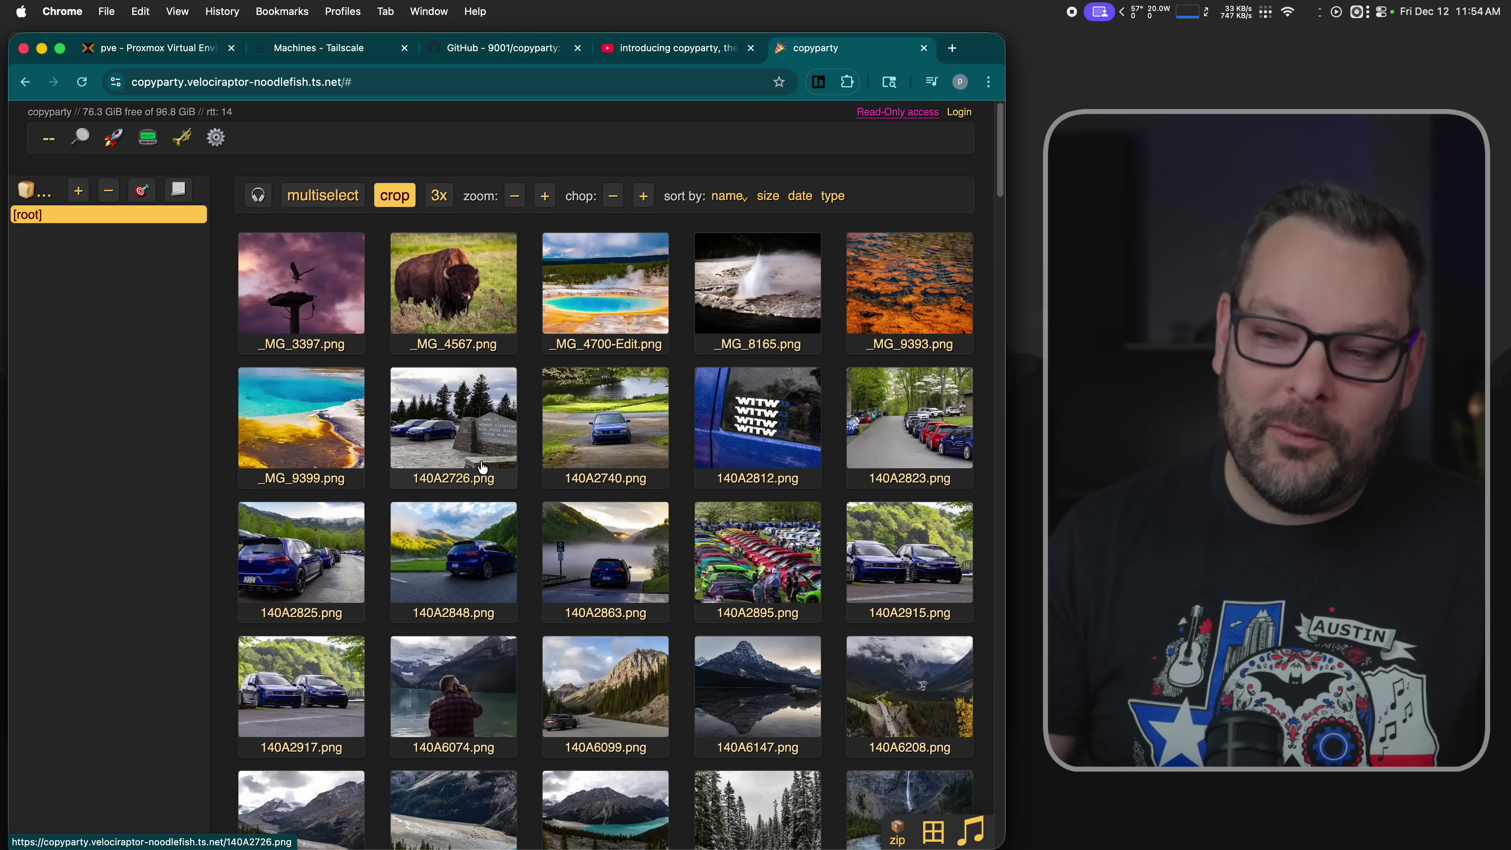
{"action": "left_click", "coordinate": [761, 407]}
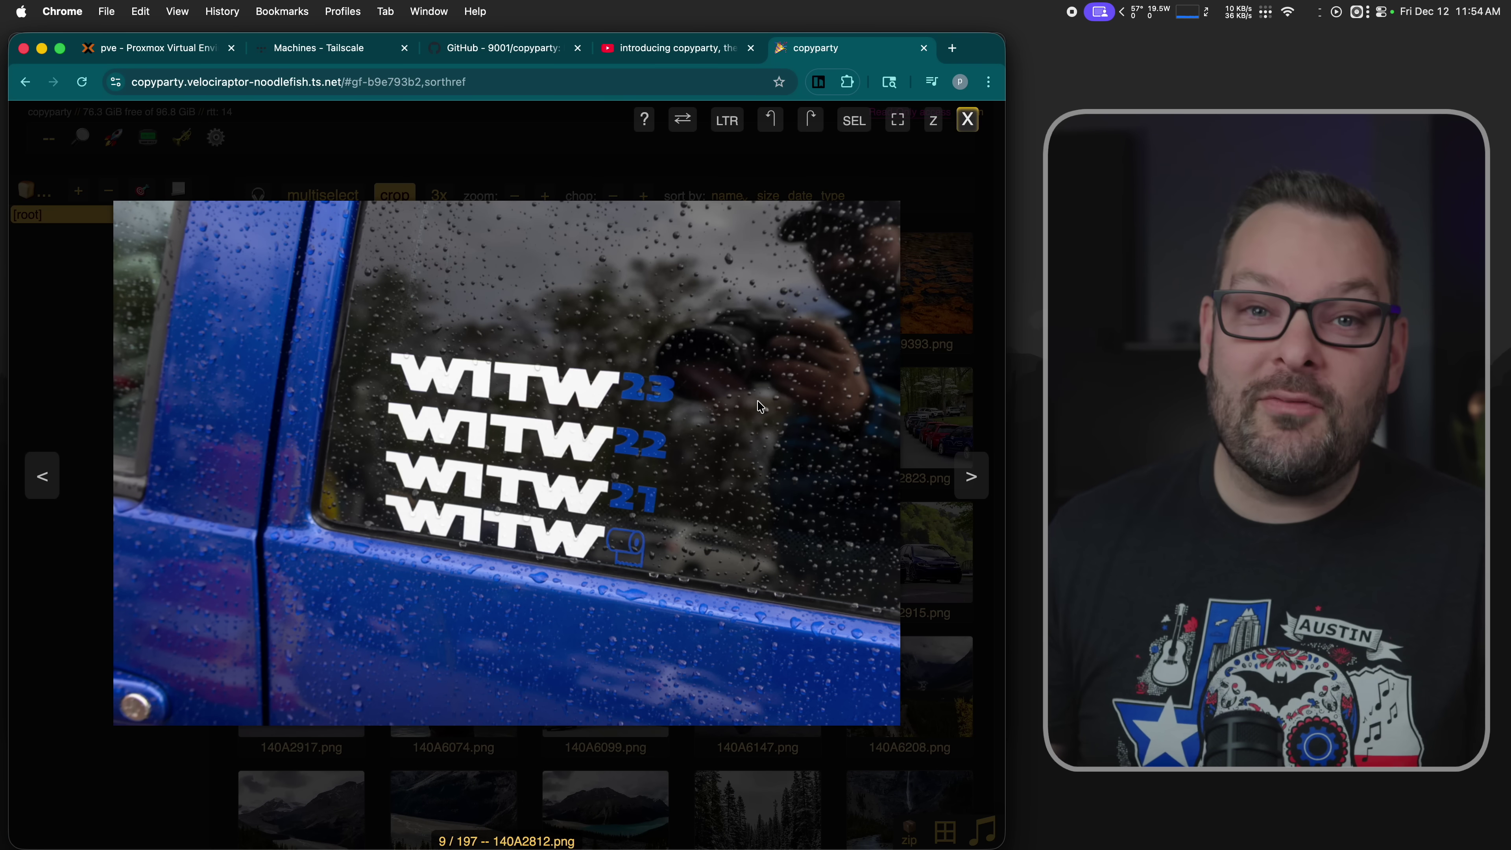
{"action": "key", "text": "Escape"}
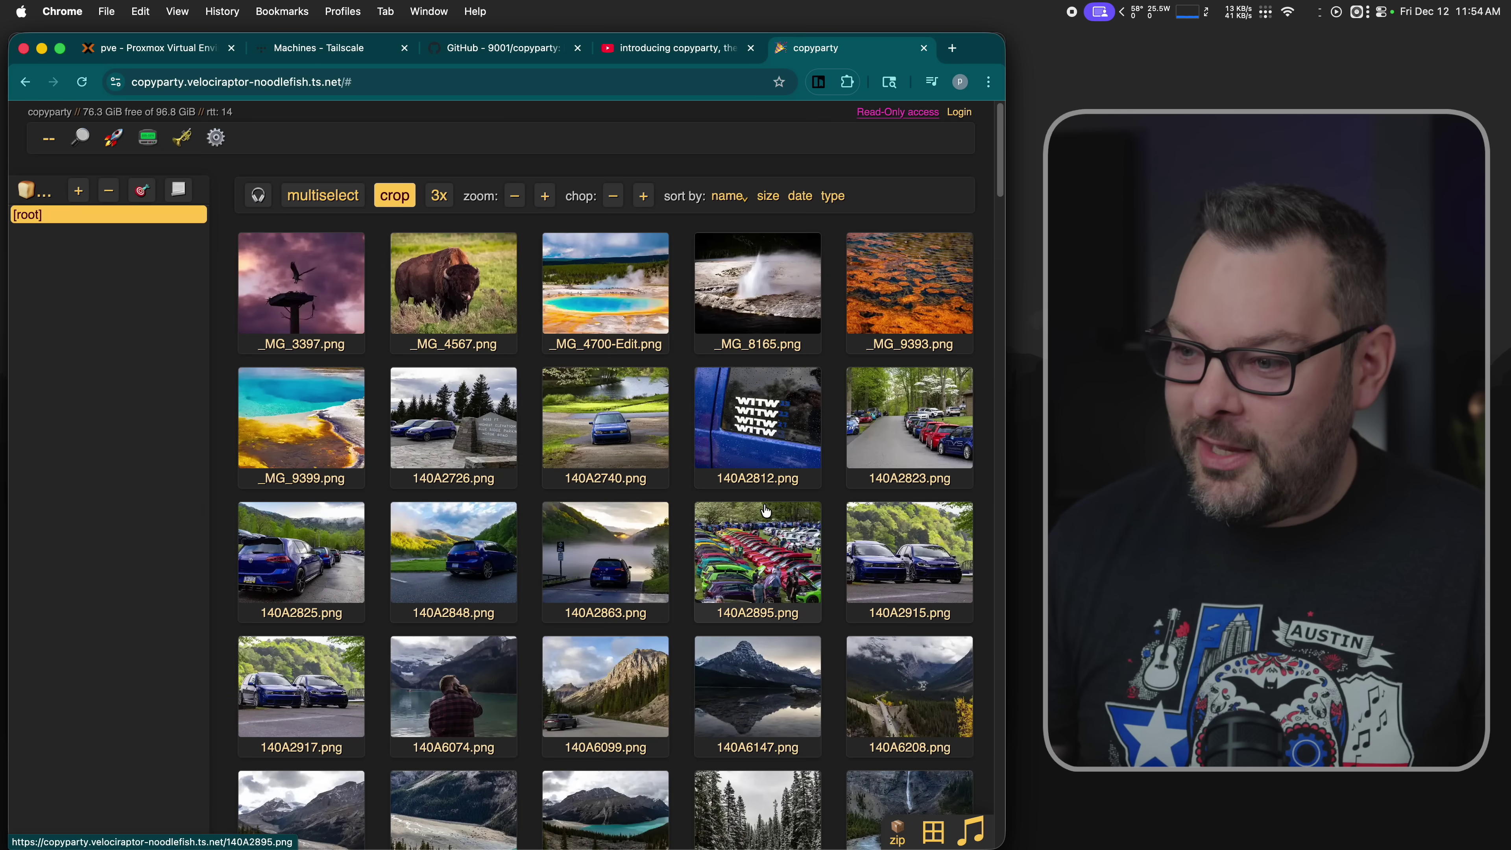
{"action": "scroll", "coordinate": [765, 506], "scroll_direction": "down", "scroll_amount": 10}
{"action": "scroll", "coordinate": [766, 511], "scroll_direction": "down", "scroll_amount": 15}
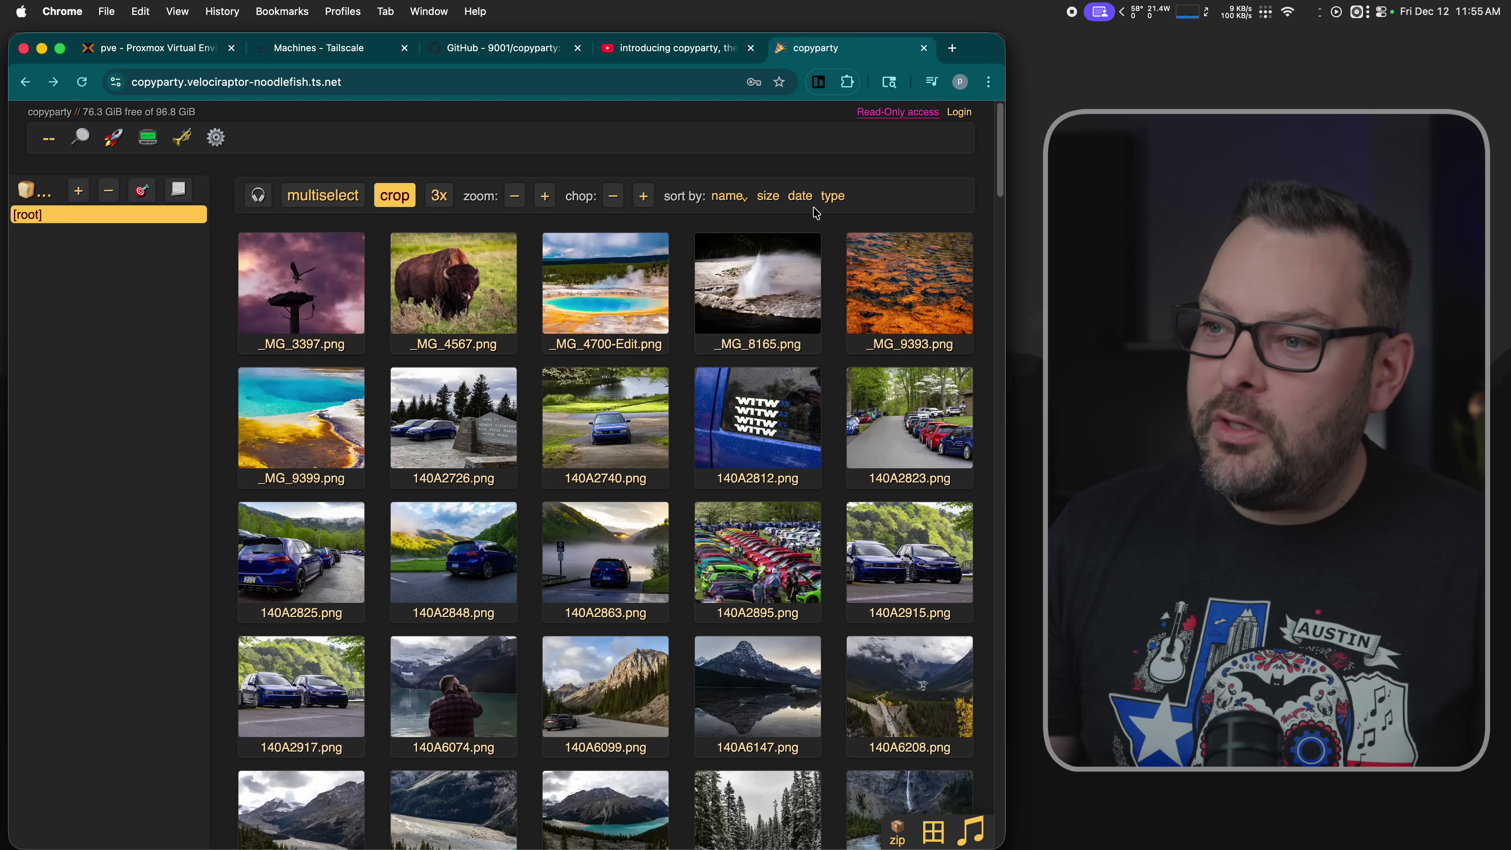
- Log in to CopyParty as admin with the admin password and dismiss the browser's password prompt
{"action": "left_click", "coordinate": [958, 112]}
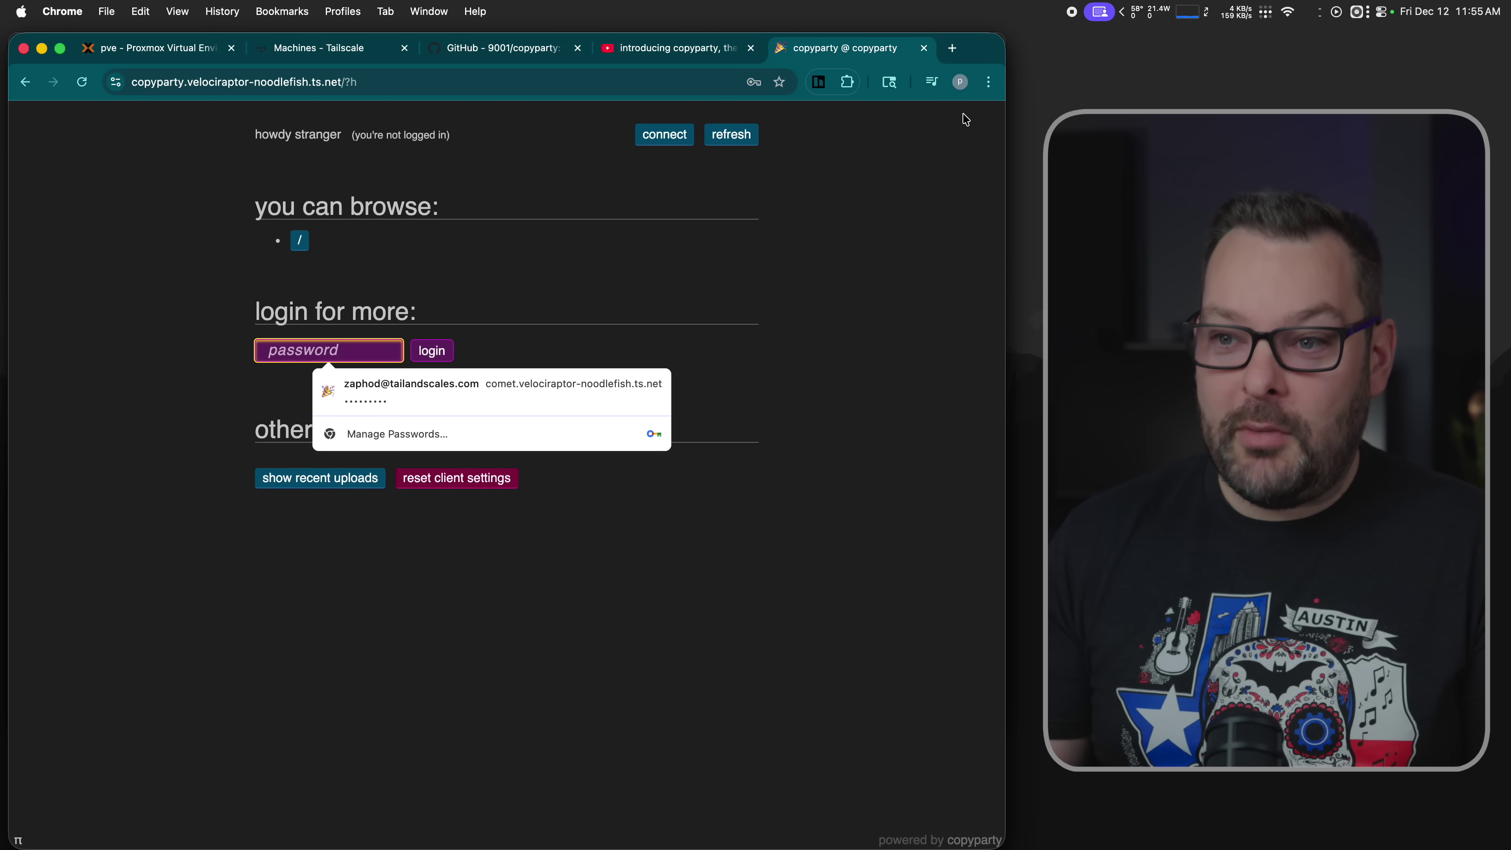
{"action": "type", "text": "a"}
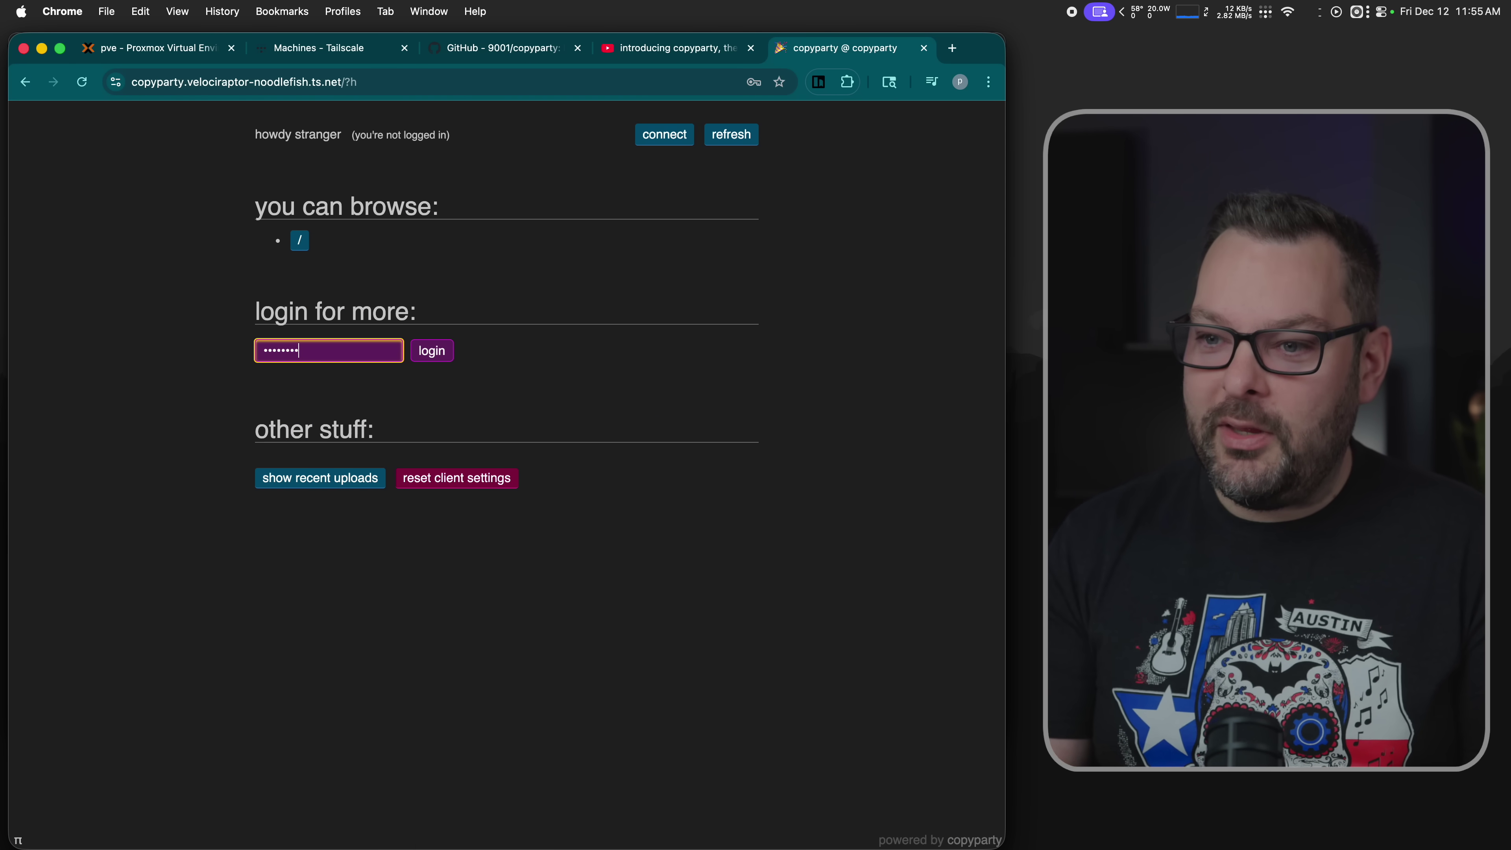
{"action": "key", "text": "Return"}
{"action": "left_click", "coordinate": [630, 321]}
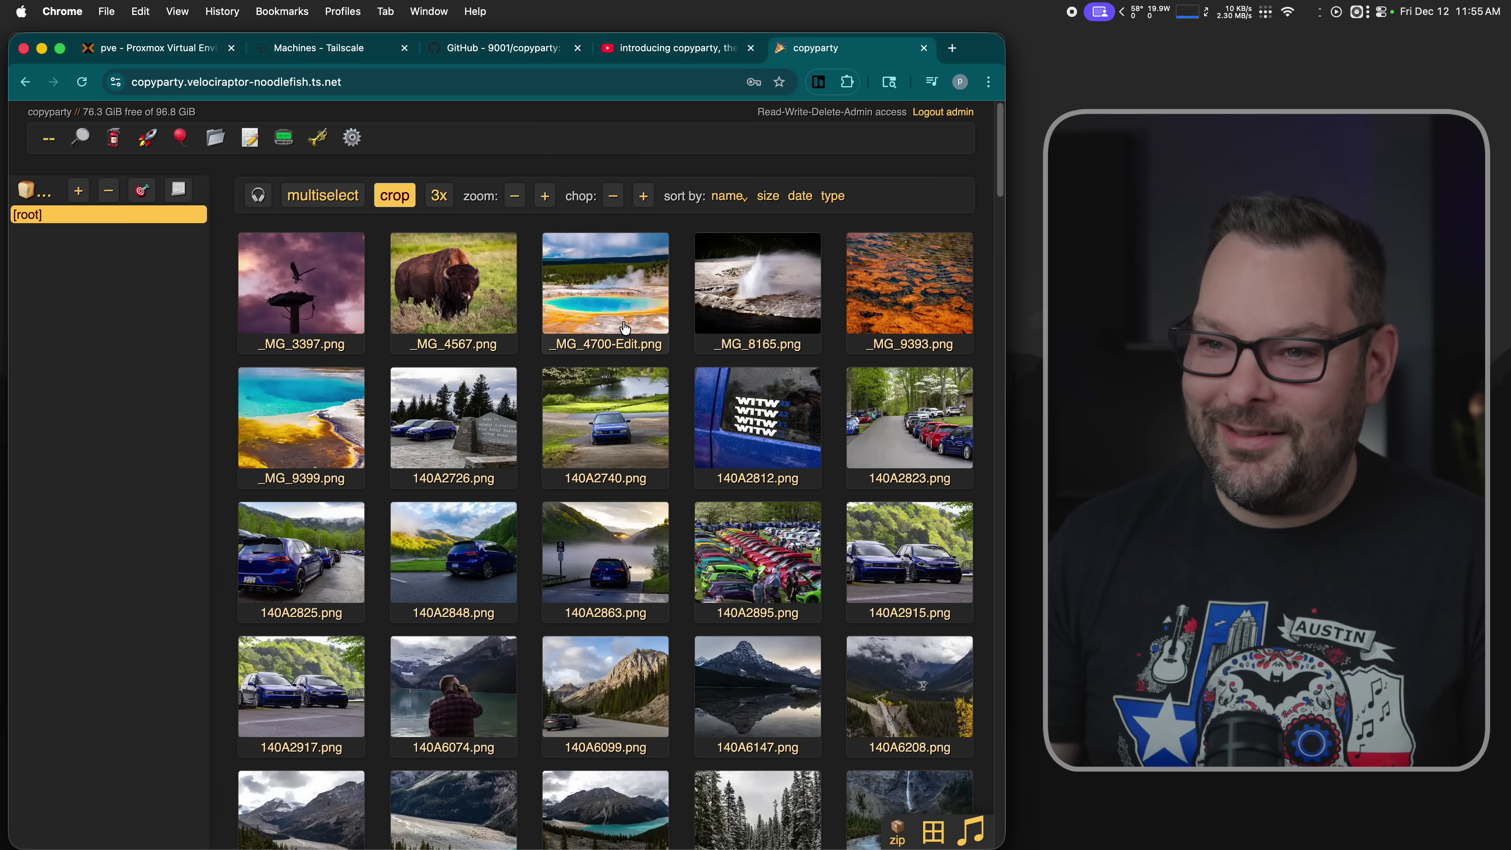
- Create a new folder named 'test' and open it
{"action": "left_click", "coordinate": [215, 139]}
{"action": "type", "text": "test"}
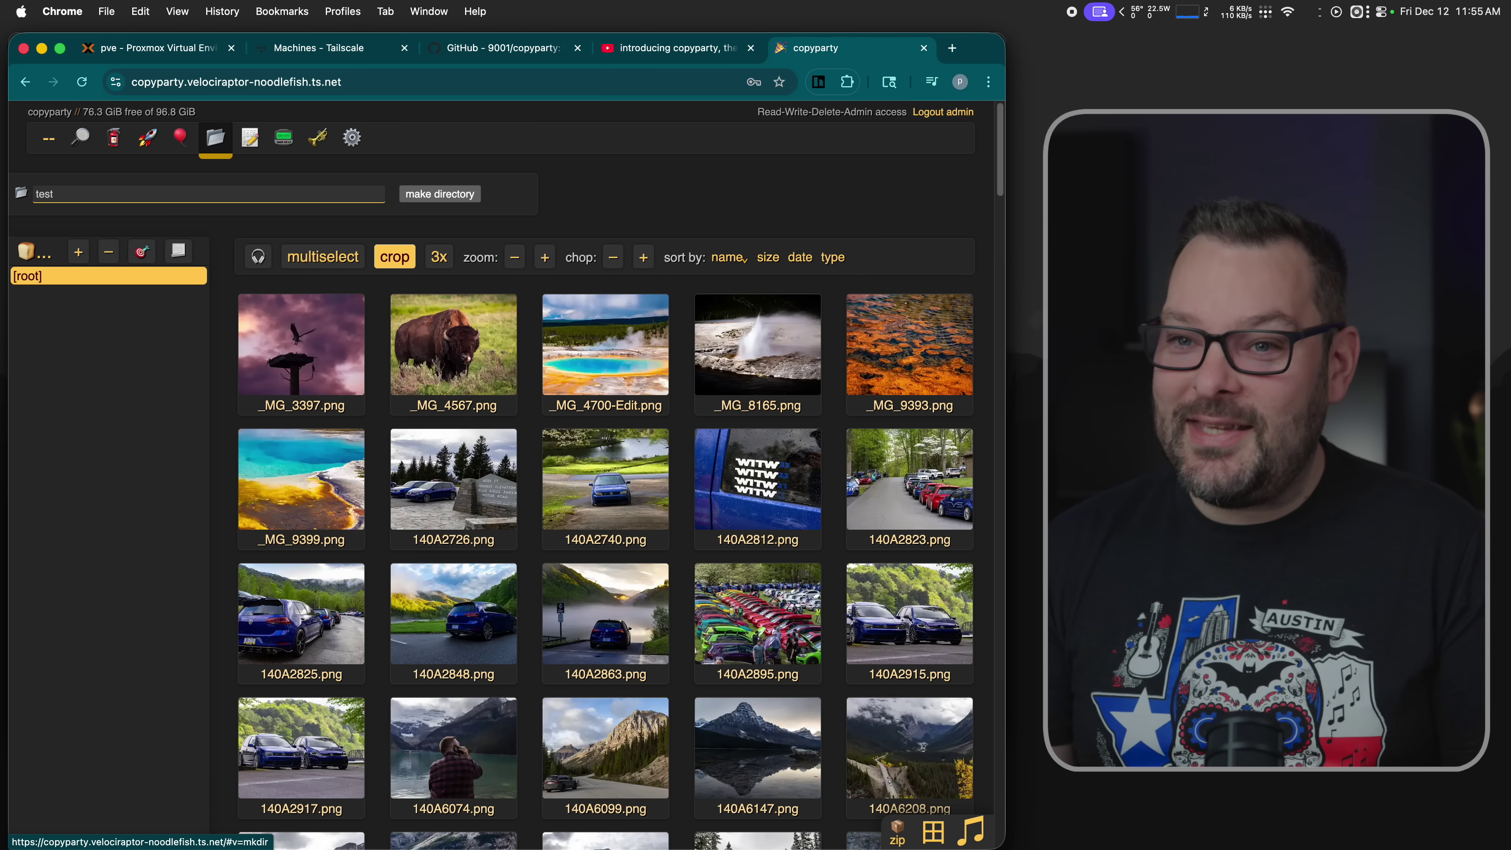
{"action": "key", "text": "Return"}
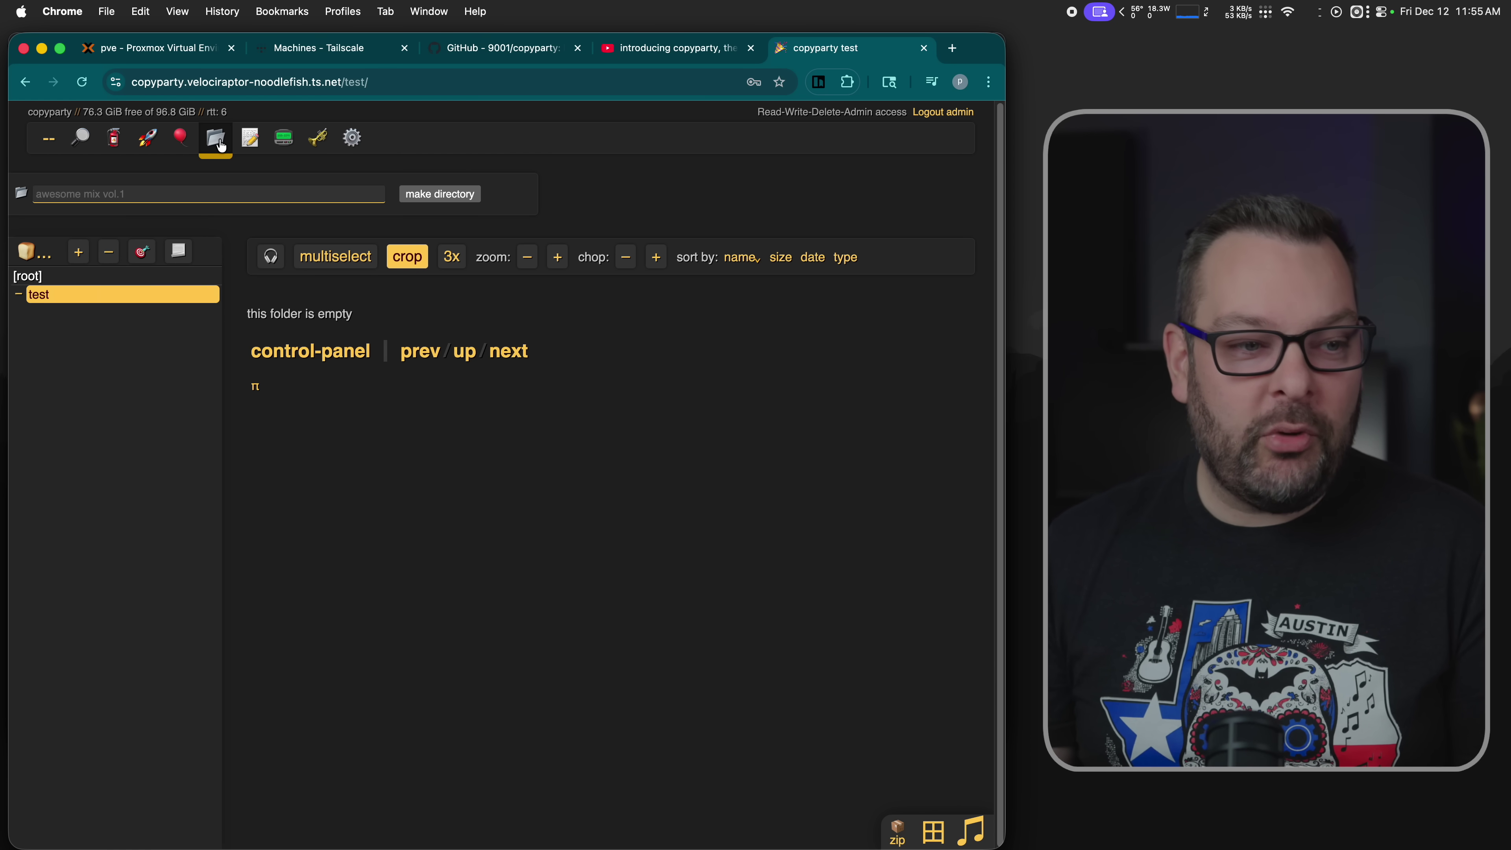
{"action": "key", "text": "super+Tab"}
- Select topography.jpg through yosemite.jpg in Finder and upload all 22 images to /test/
{"action": "left_click", "coordinate": [369, 361]}
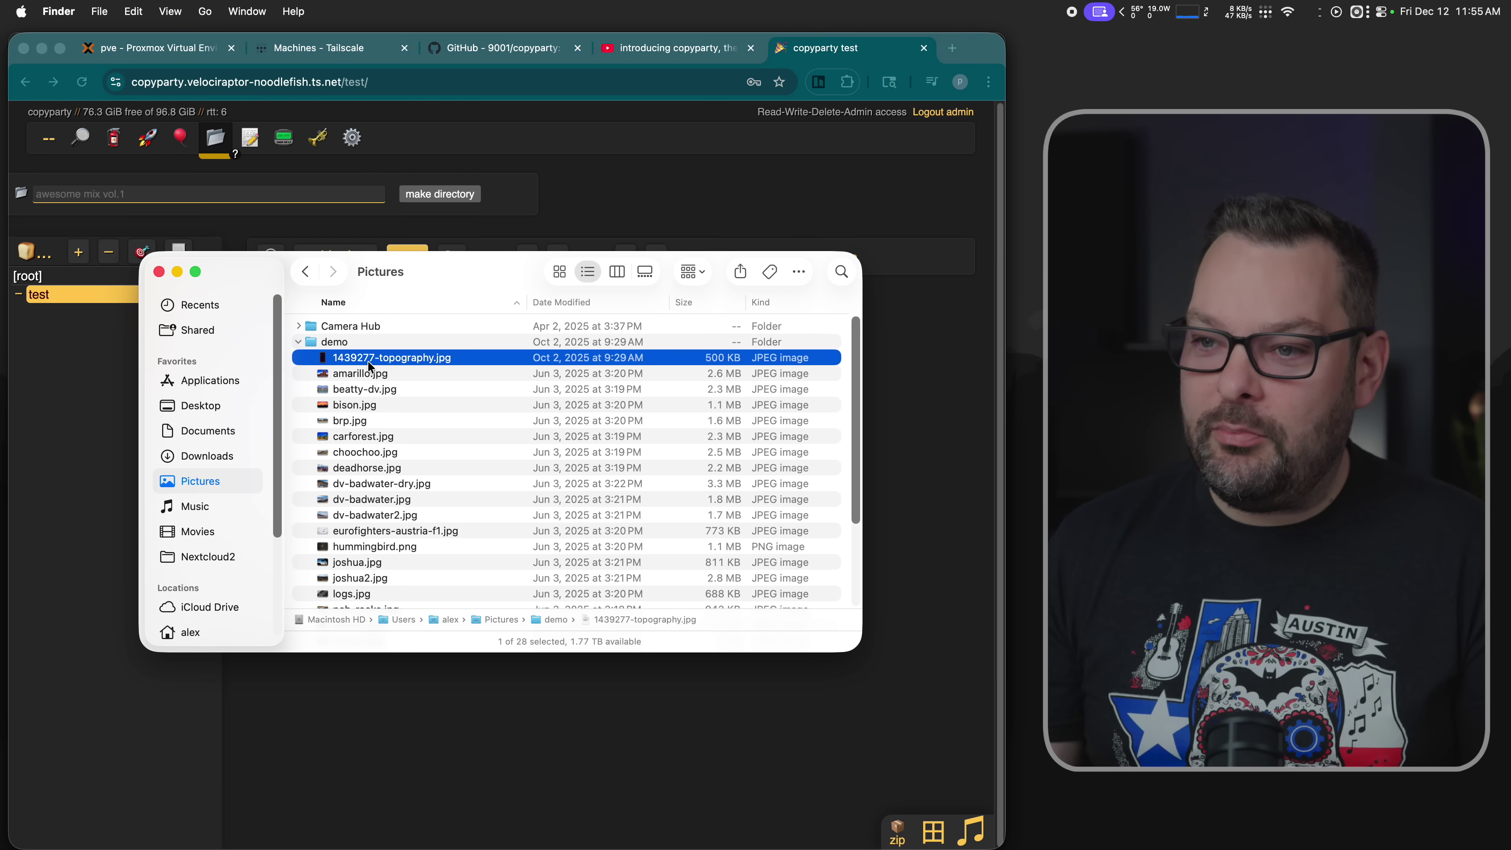
{"action": "scroll", "coordinate": [458, 548], "scroll_direction": "down", "scroll_amount": 5}
{"action": "left_click", "coordinate": [376, 529], "text": "shift"}
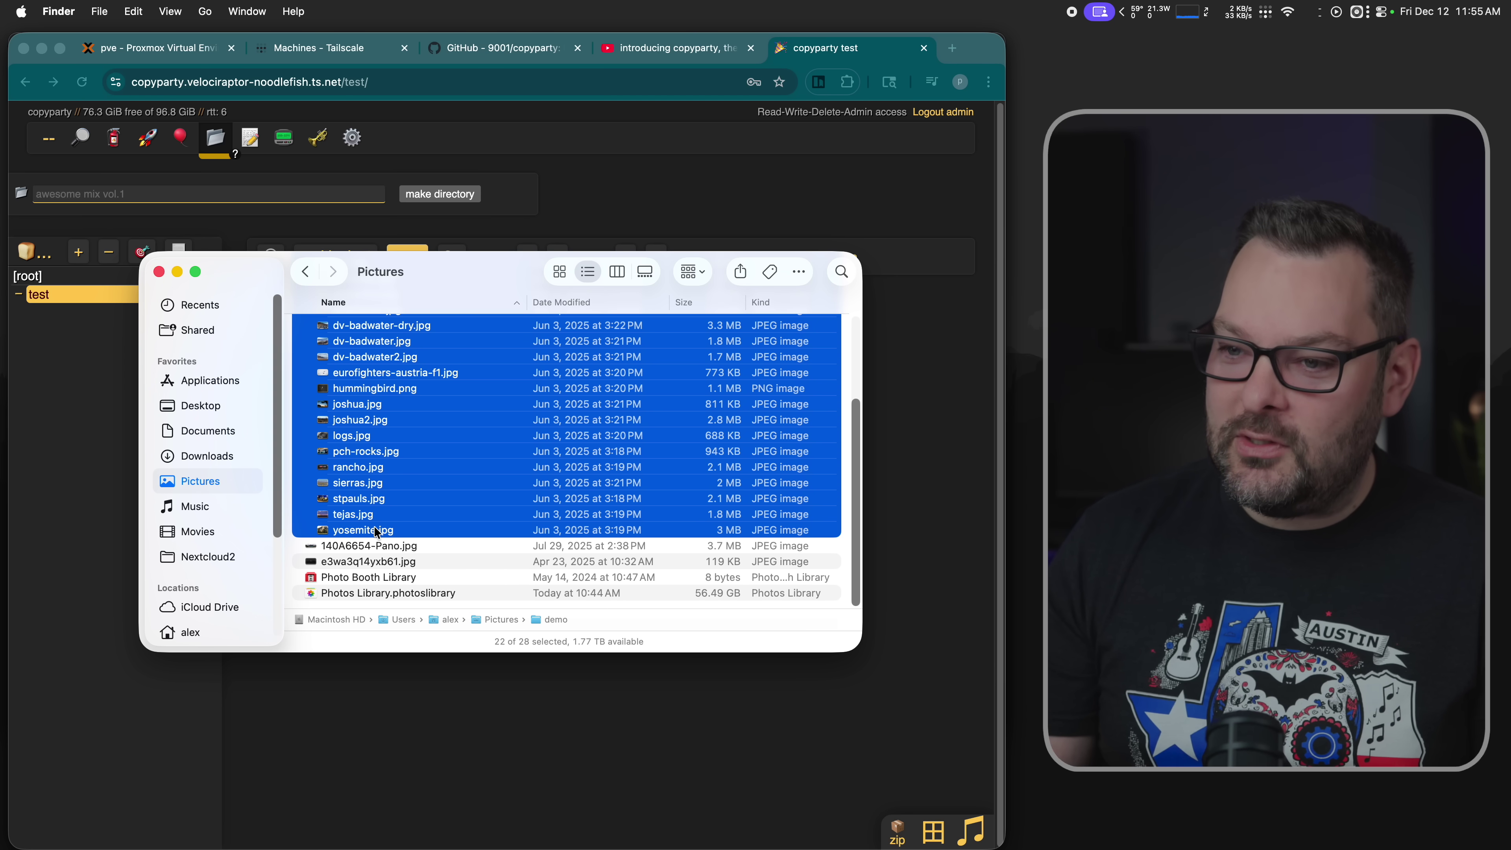
{"action": "left_click_drag", "start_coordinate": [468, 281], "coordinate": [724, 376]}
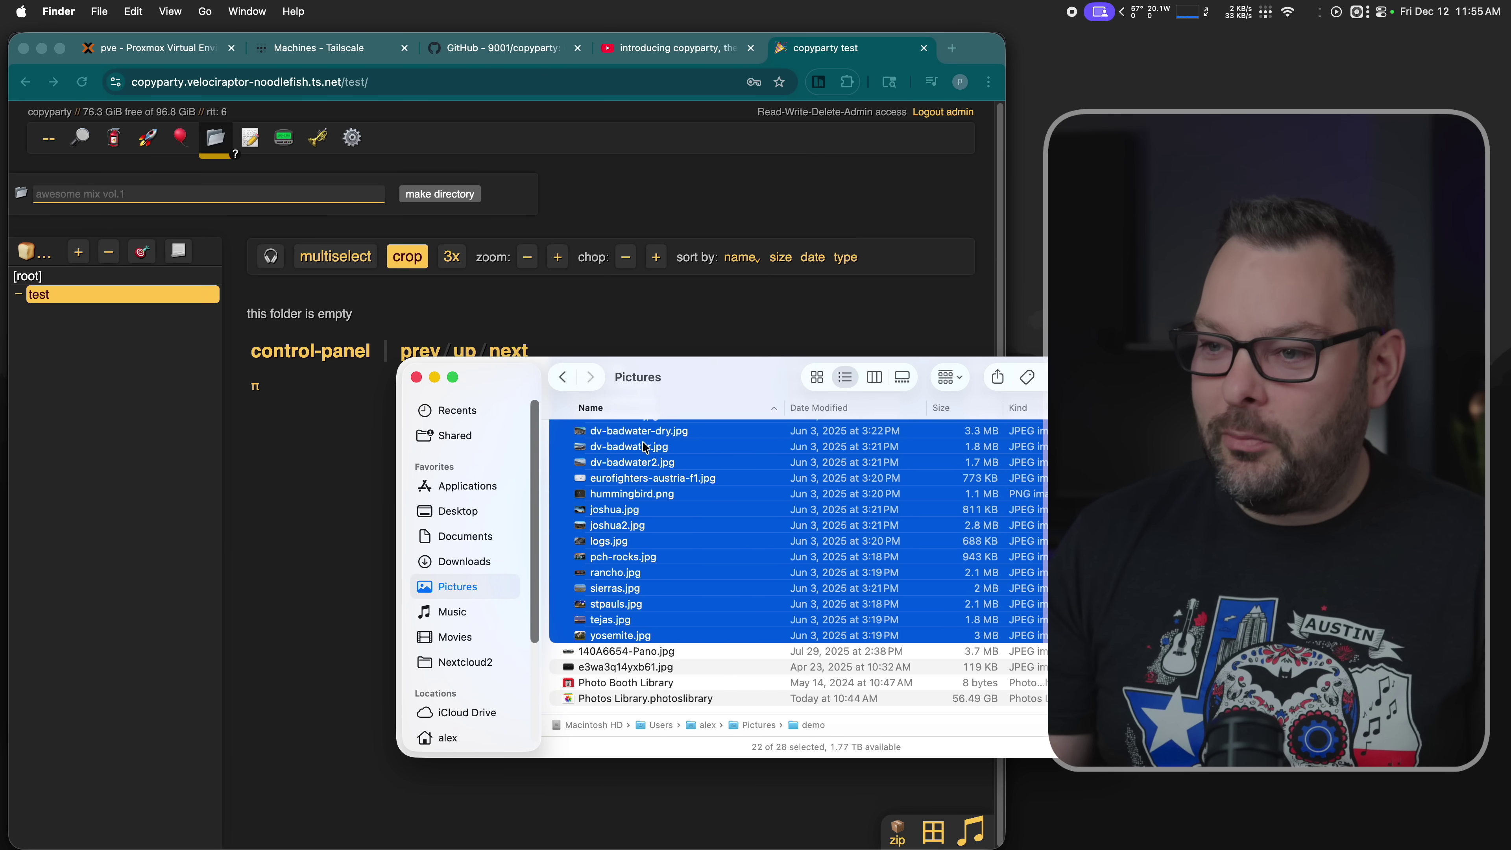
{"action": "left_click_drag", "start_coordinate": [644, 446], "coordinate": [501, 248]}
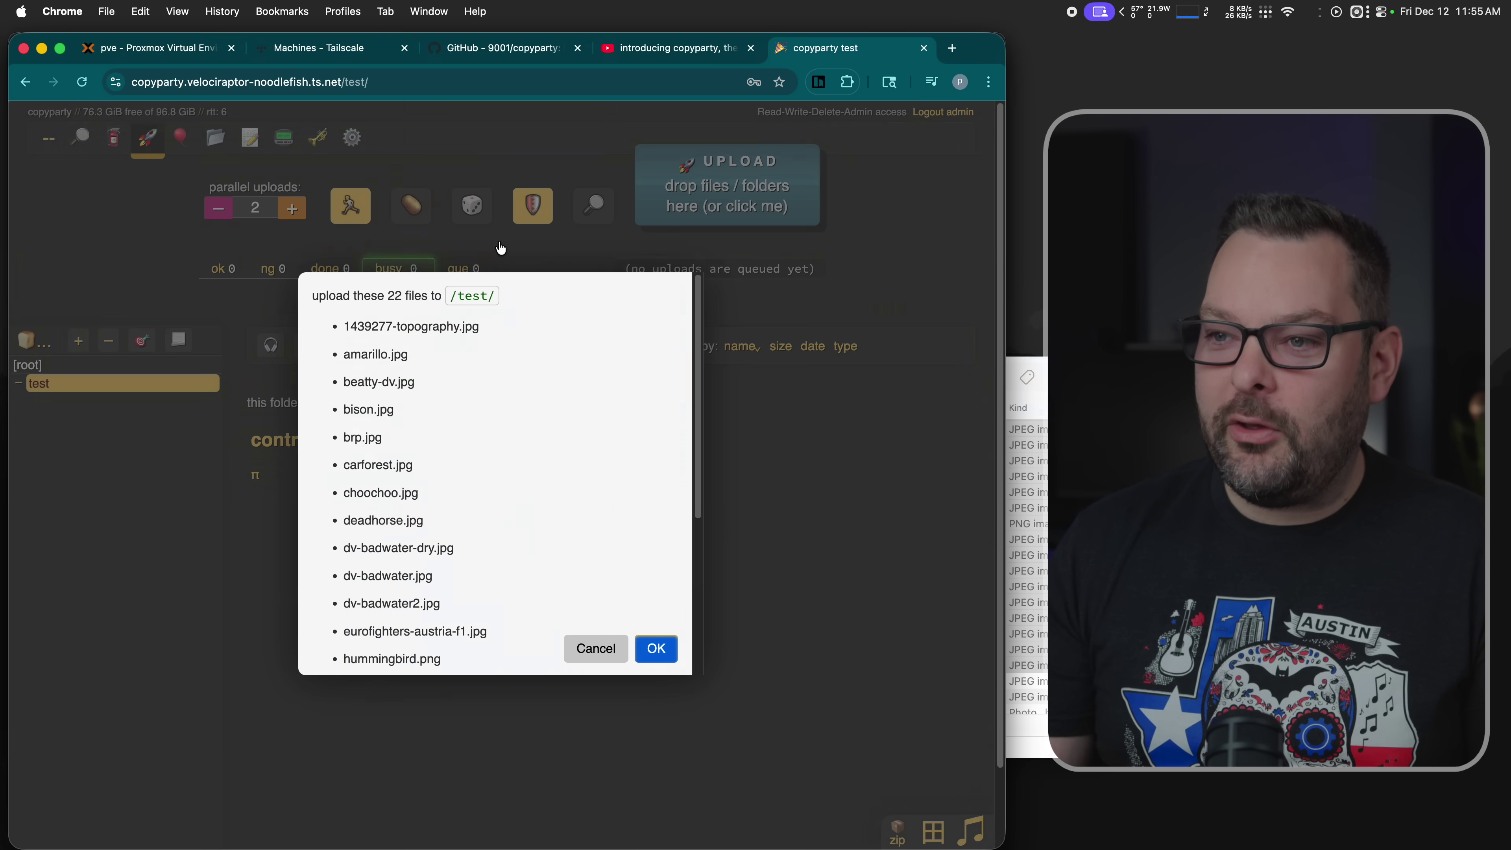
{"action": "left_click", "coordinate": [660, 655]}
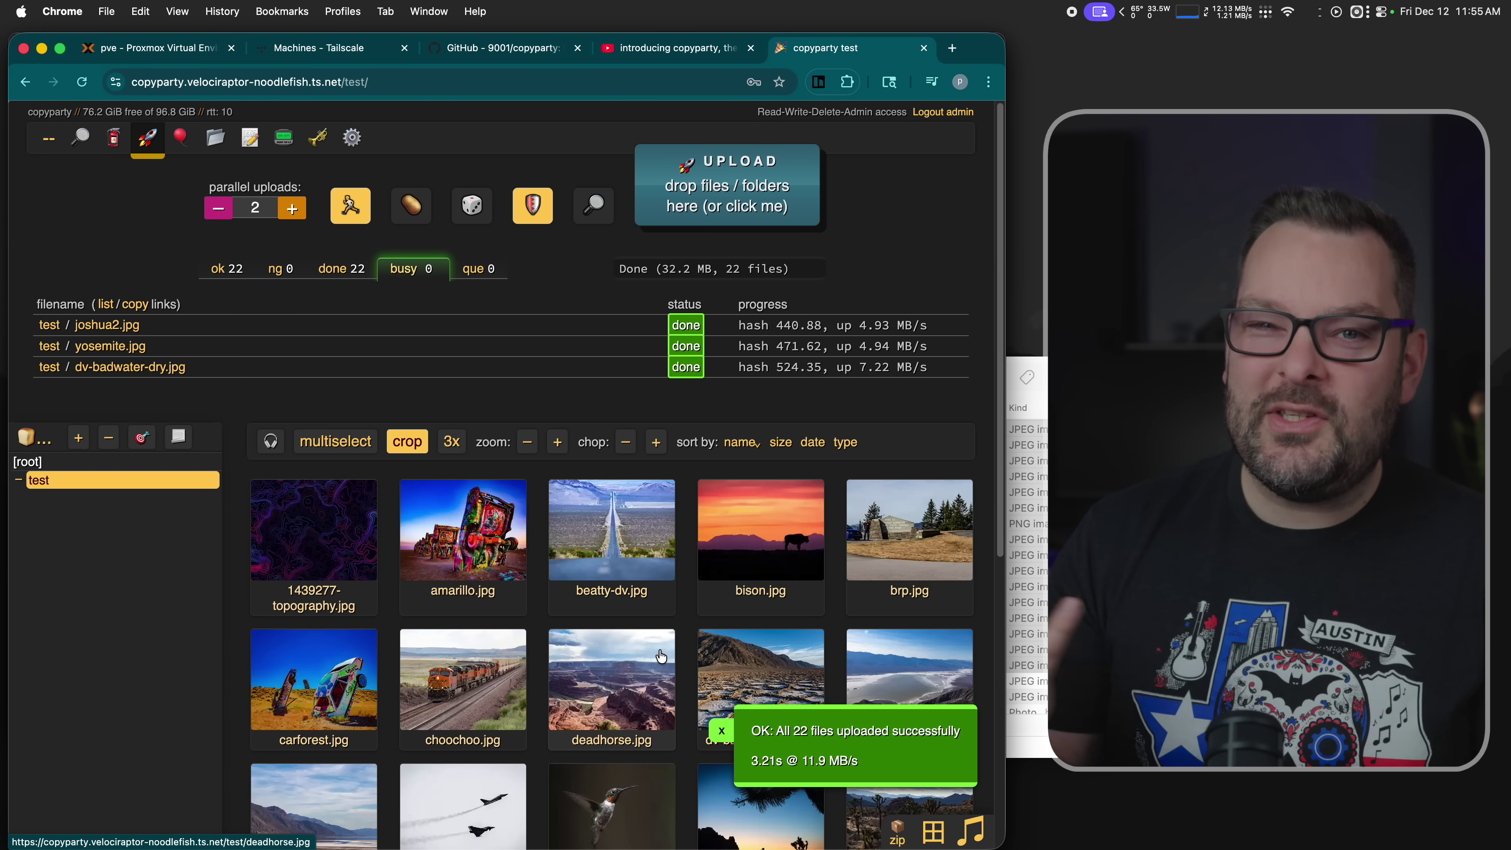
{"action": "scroll", "coordinate": [604, 654], "scroll_direction": "down", "scroll_amount": 2}
{"action": "scroll", "coordinate": [605, 653], "scroll_direction": "down", "scroll_amount": 3}
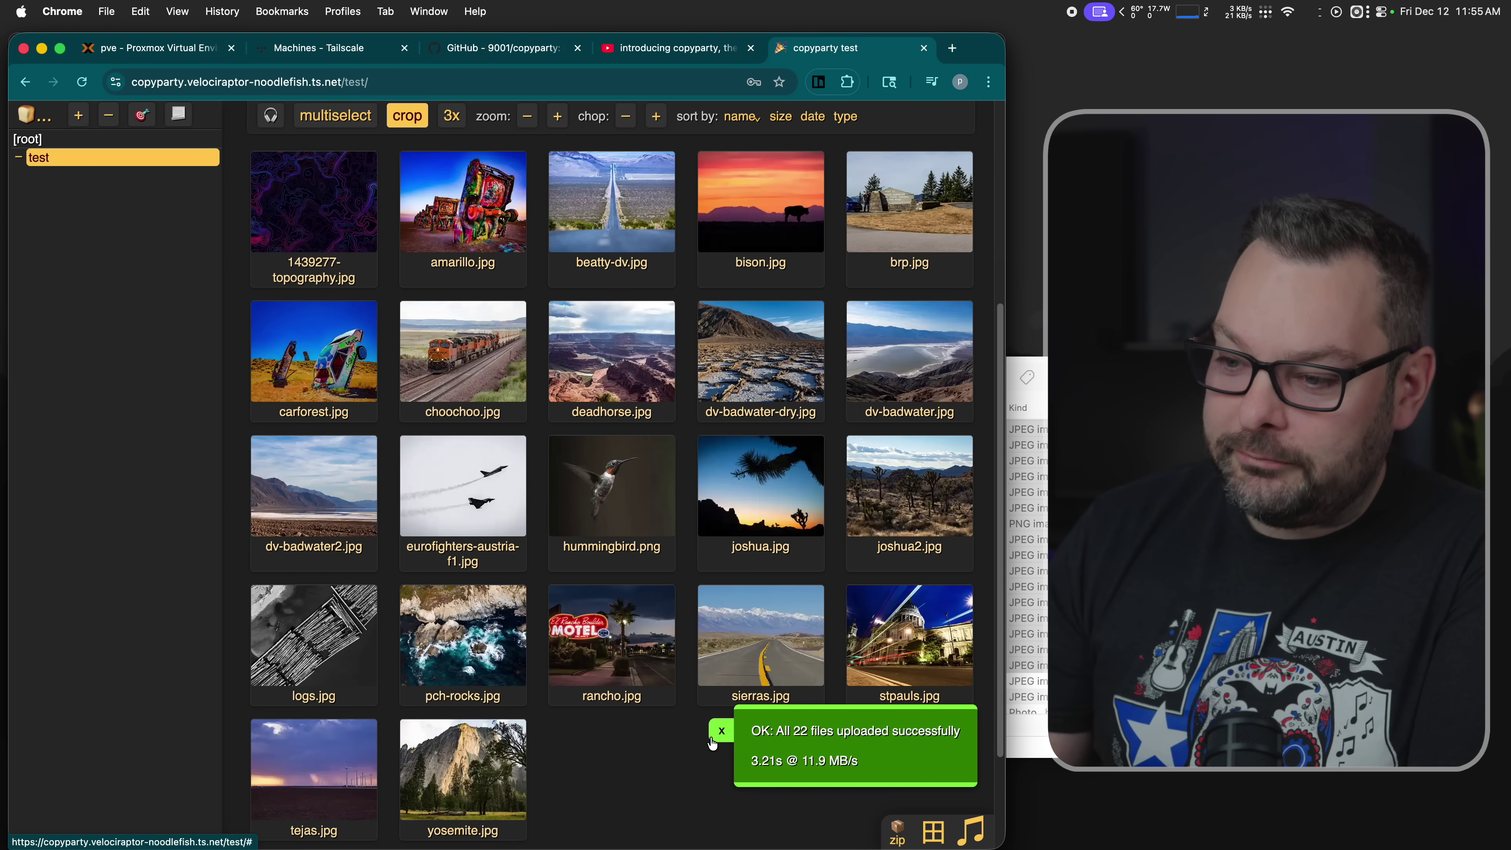
- Browse the uploaded photos in the viewer, then switch to detailed list view with the audio player bar
{"action": "left_click", "coordinate": [464, 773]}
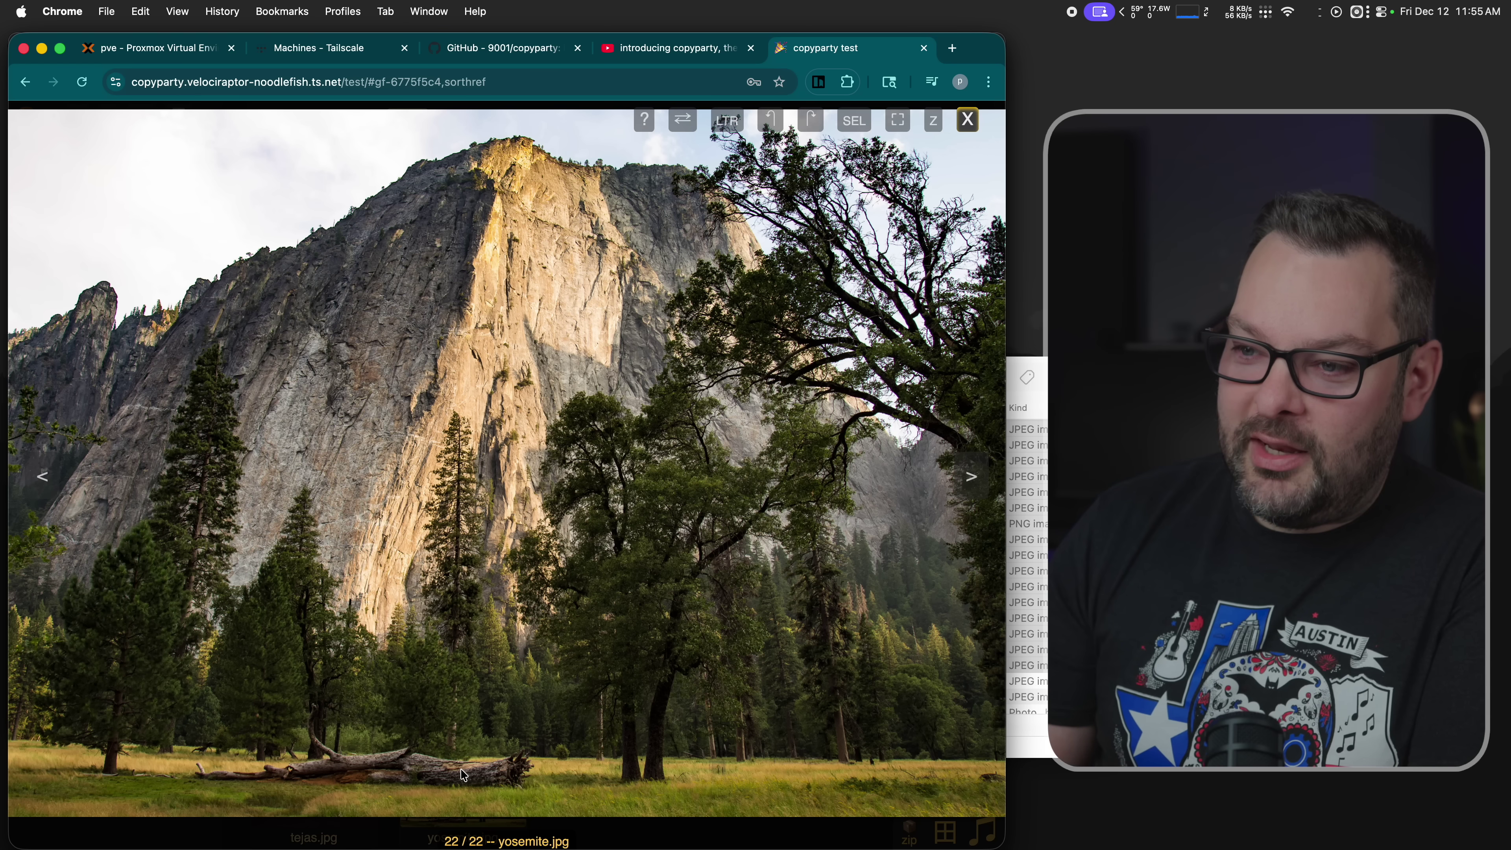
{"action": "key", "text": "Left"}
{"action": "key", "text": "Left"}
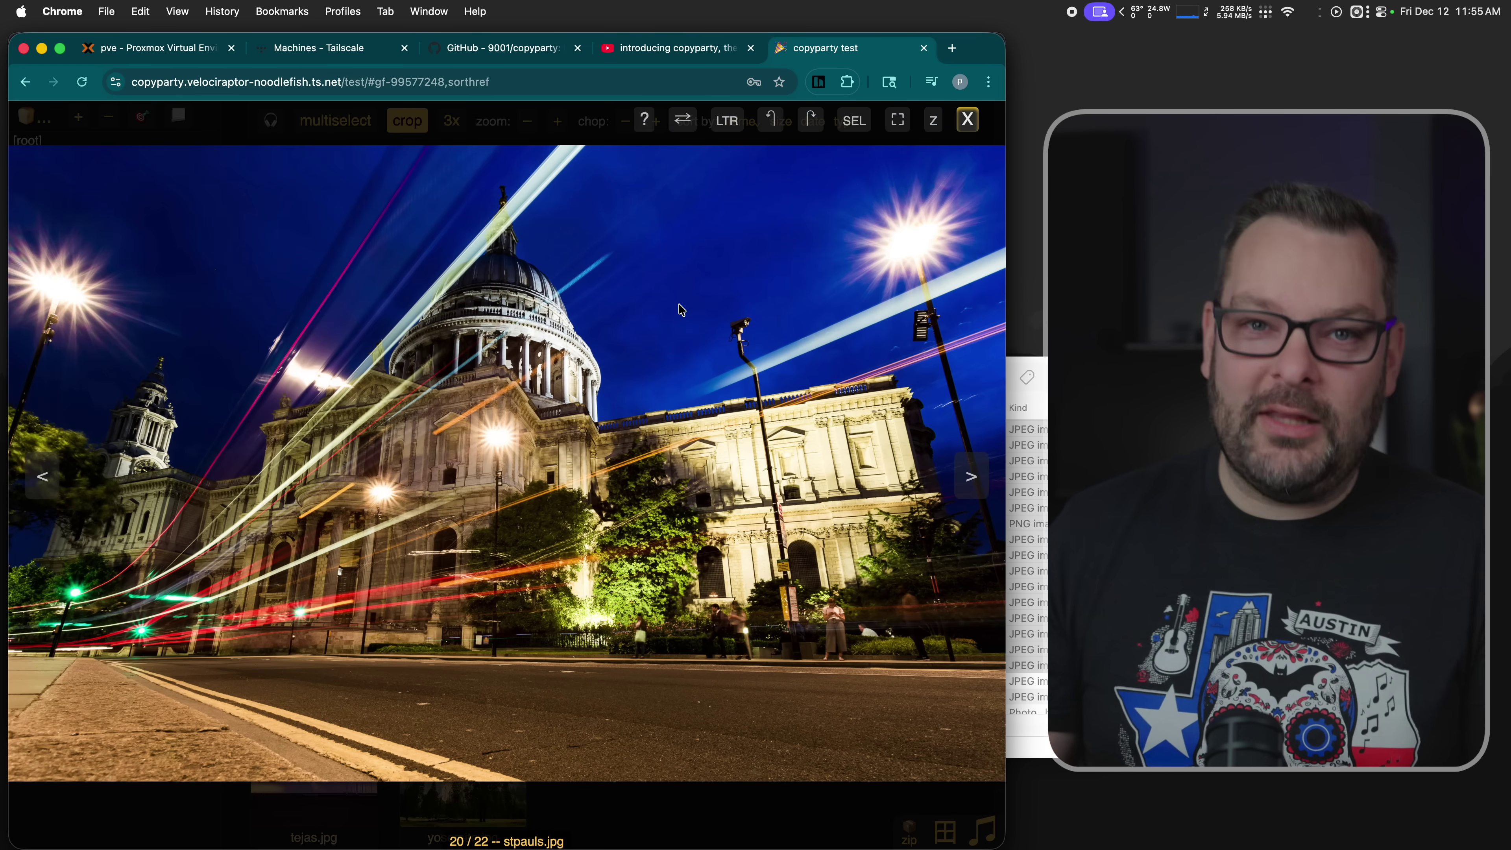
{"action": "key", "text": "Escape"}
{"action": "left_click", "coordinate": [933, 830]}
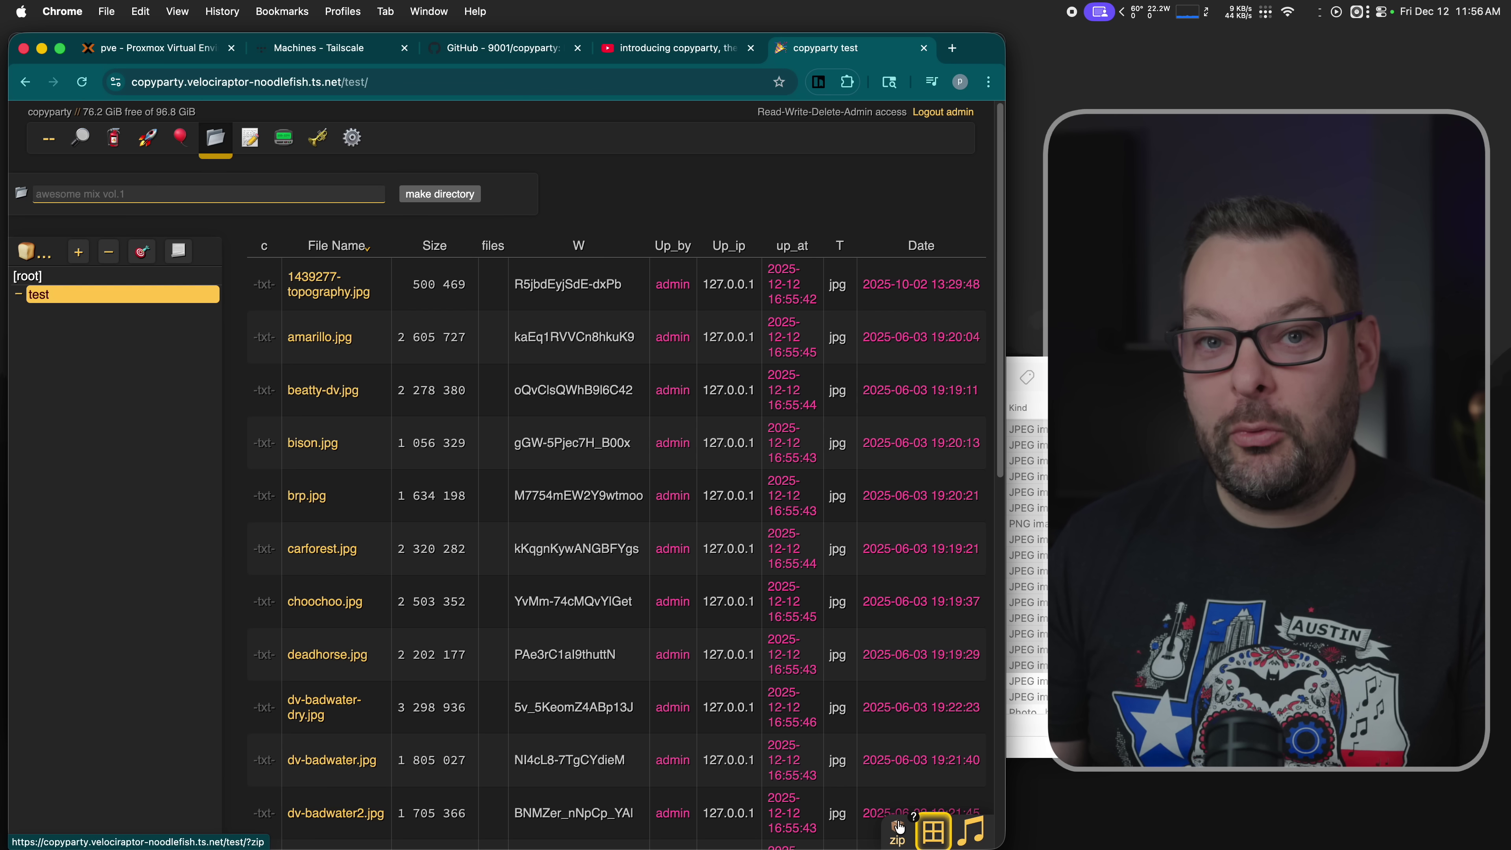
{"action": "left_click", "coordinate": [967, 836]}
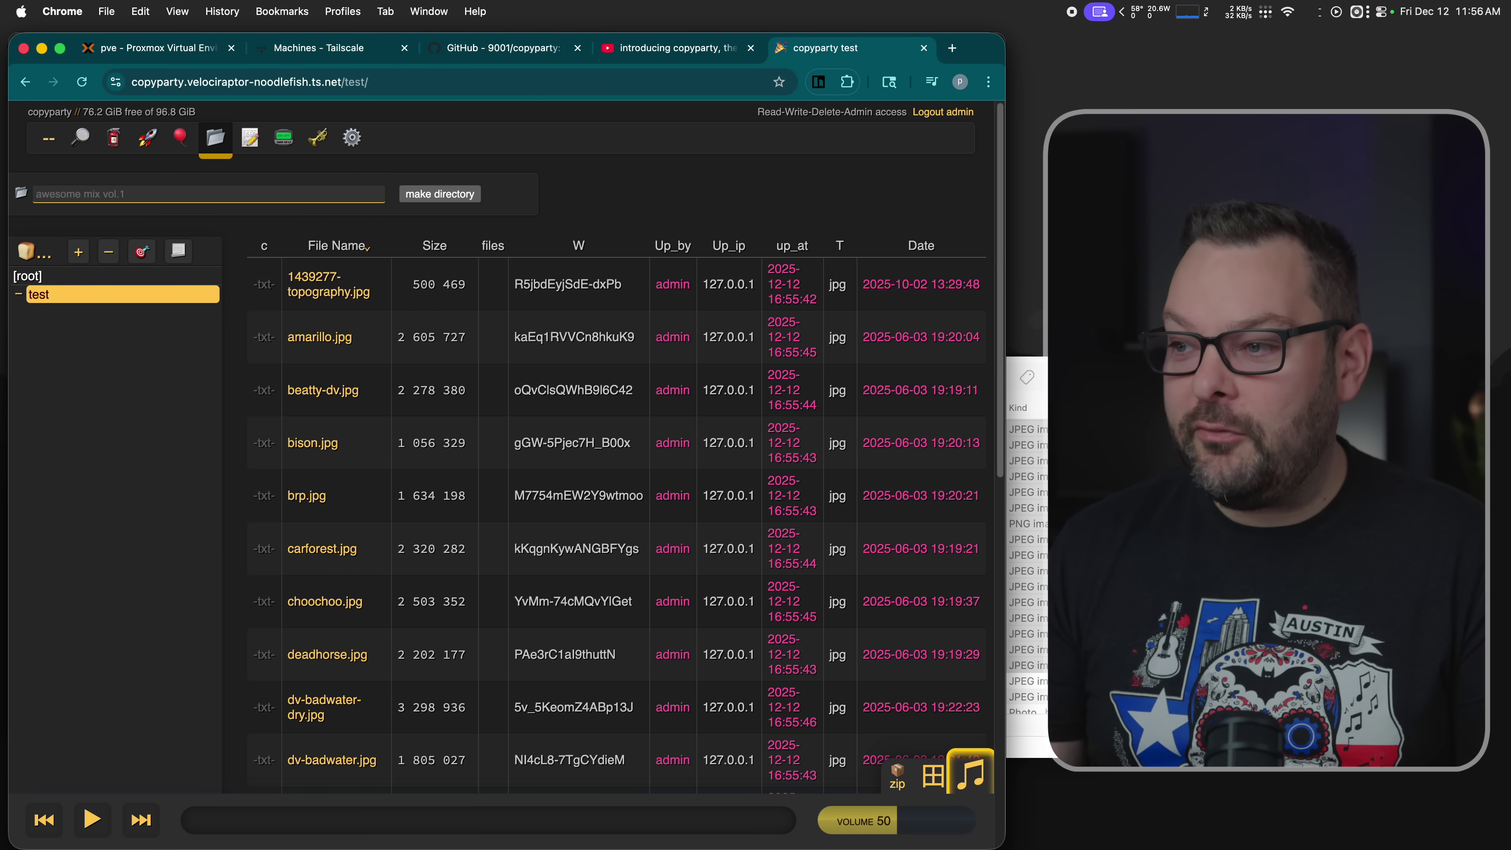
- Upload part2-audio.wav from the Desktop into the test folder and play it
{"action": "right_click", "coordinate": [1042, 372]}
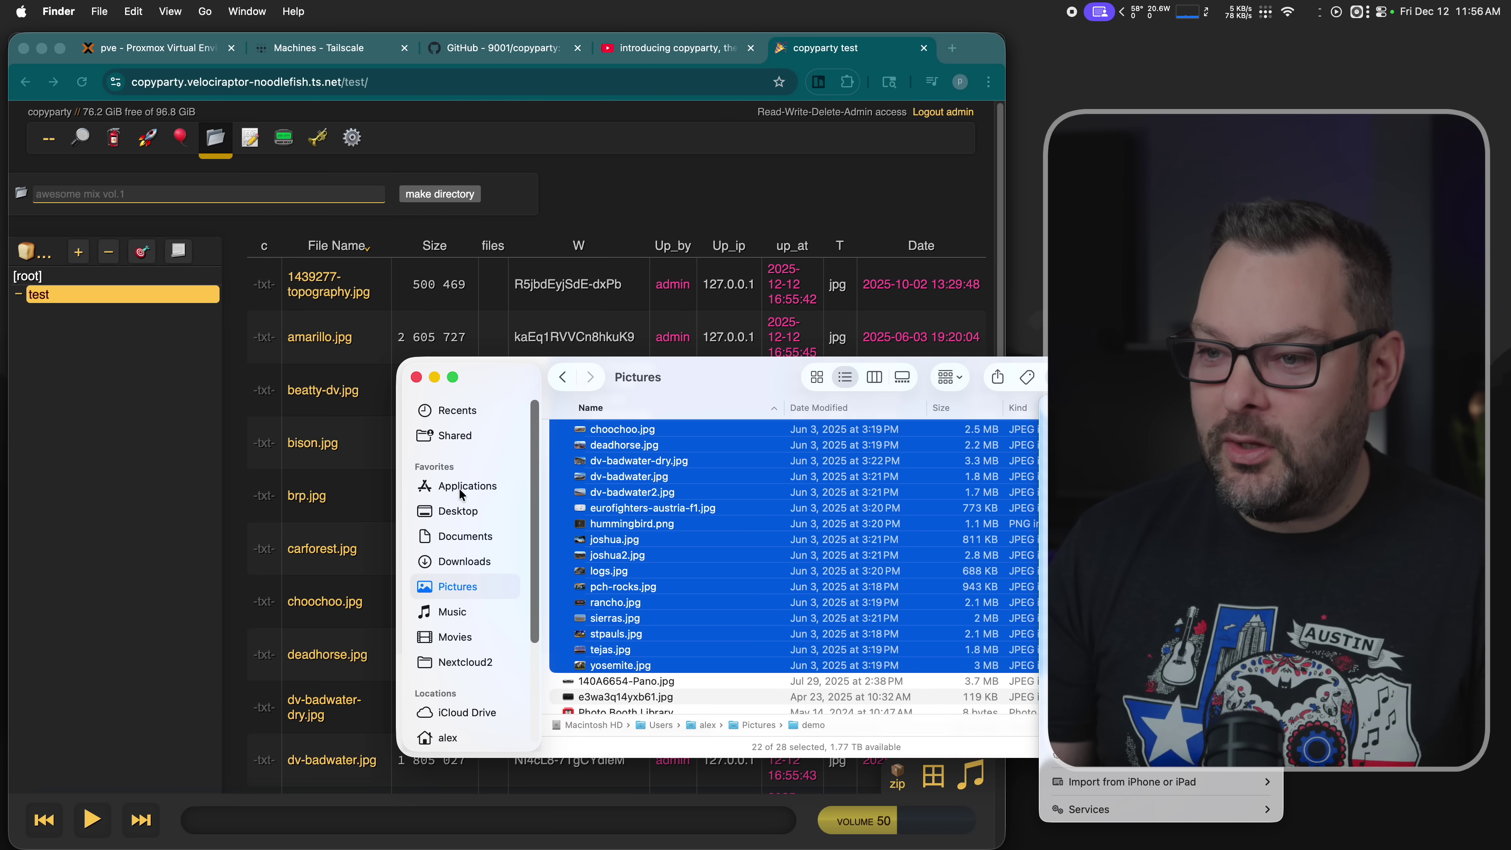
{"action": "left_click", "coordinate": [461, 510]}
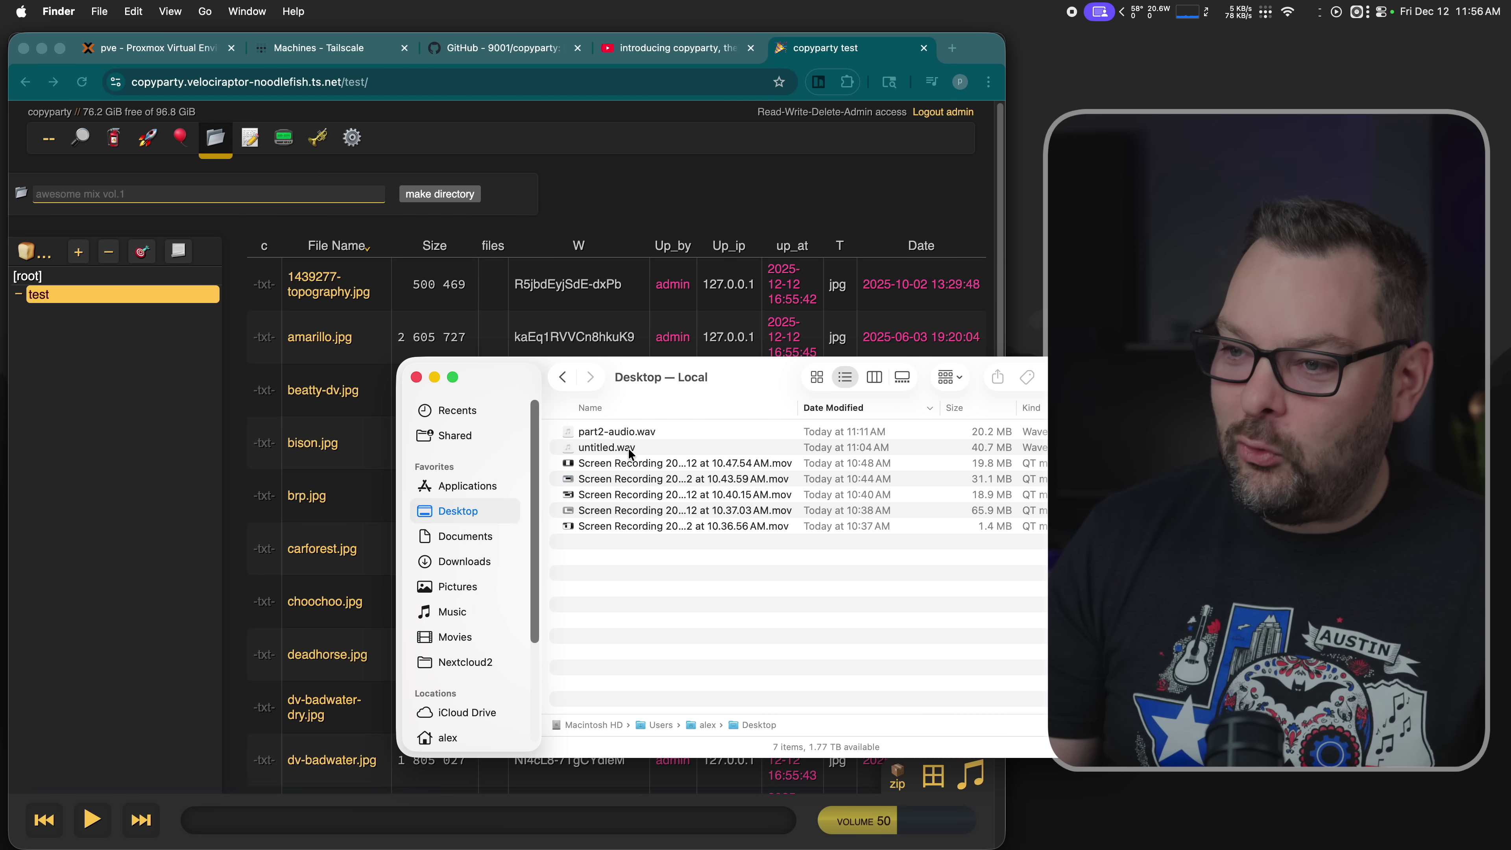
{"action": "left_click_drag", "start_coordinate": [620, 437], "coordinate": [337, 357]}
{"action": "left_click", "coordinate": [667, 510]}
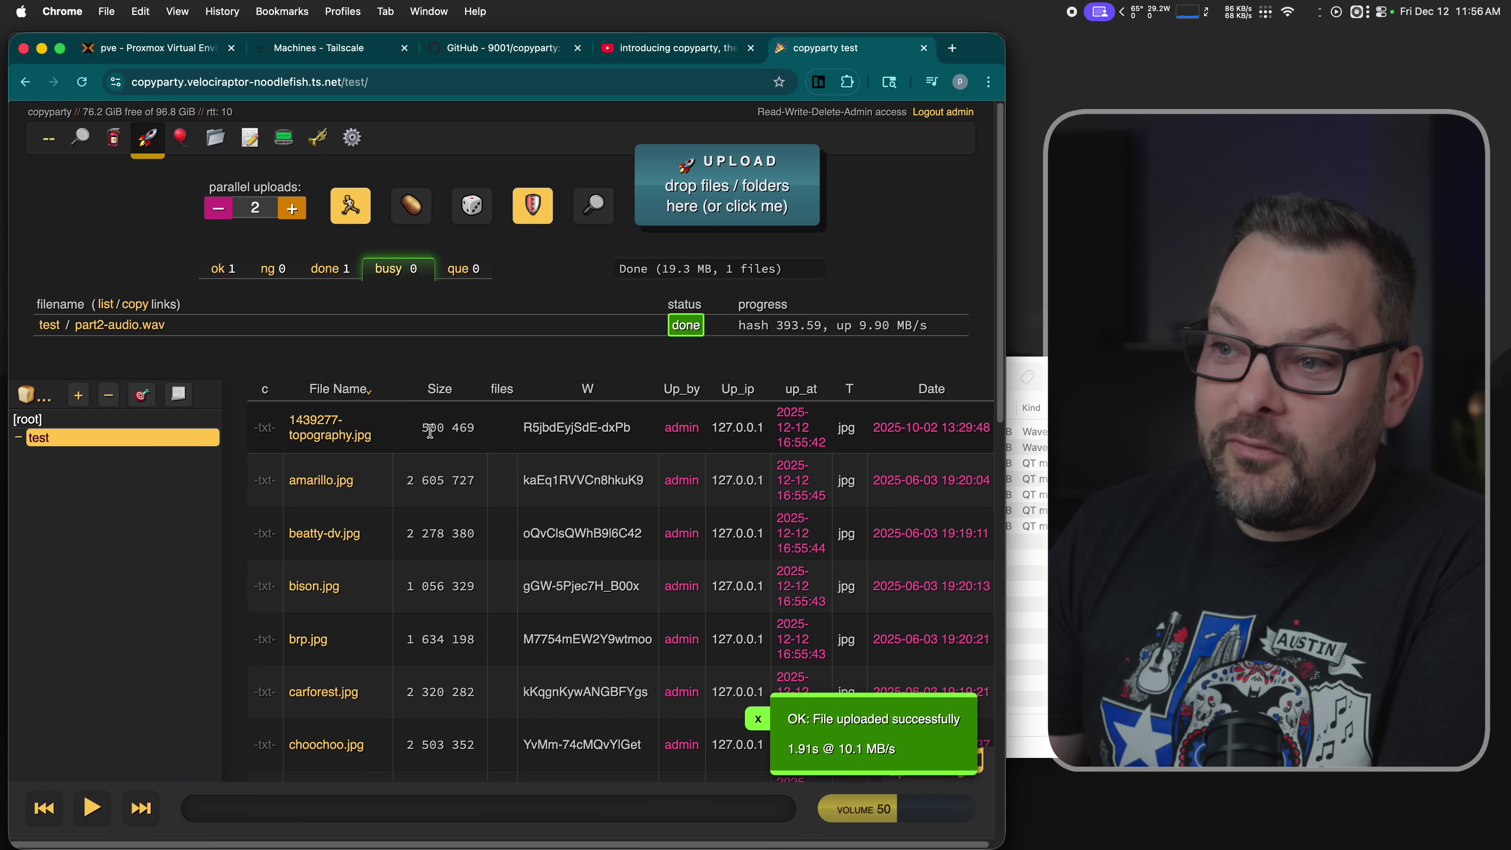
{"action": "left_click", "coordinate": [119, 326]}
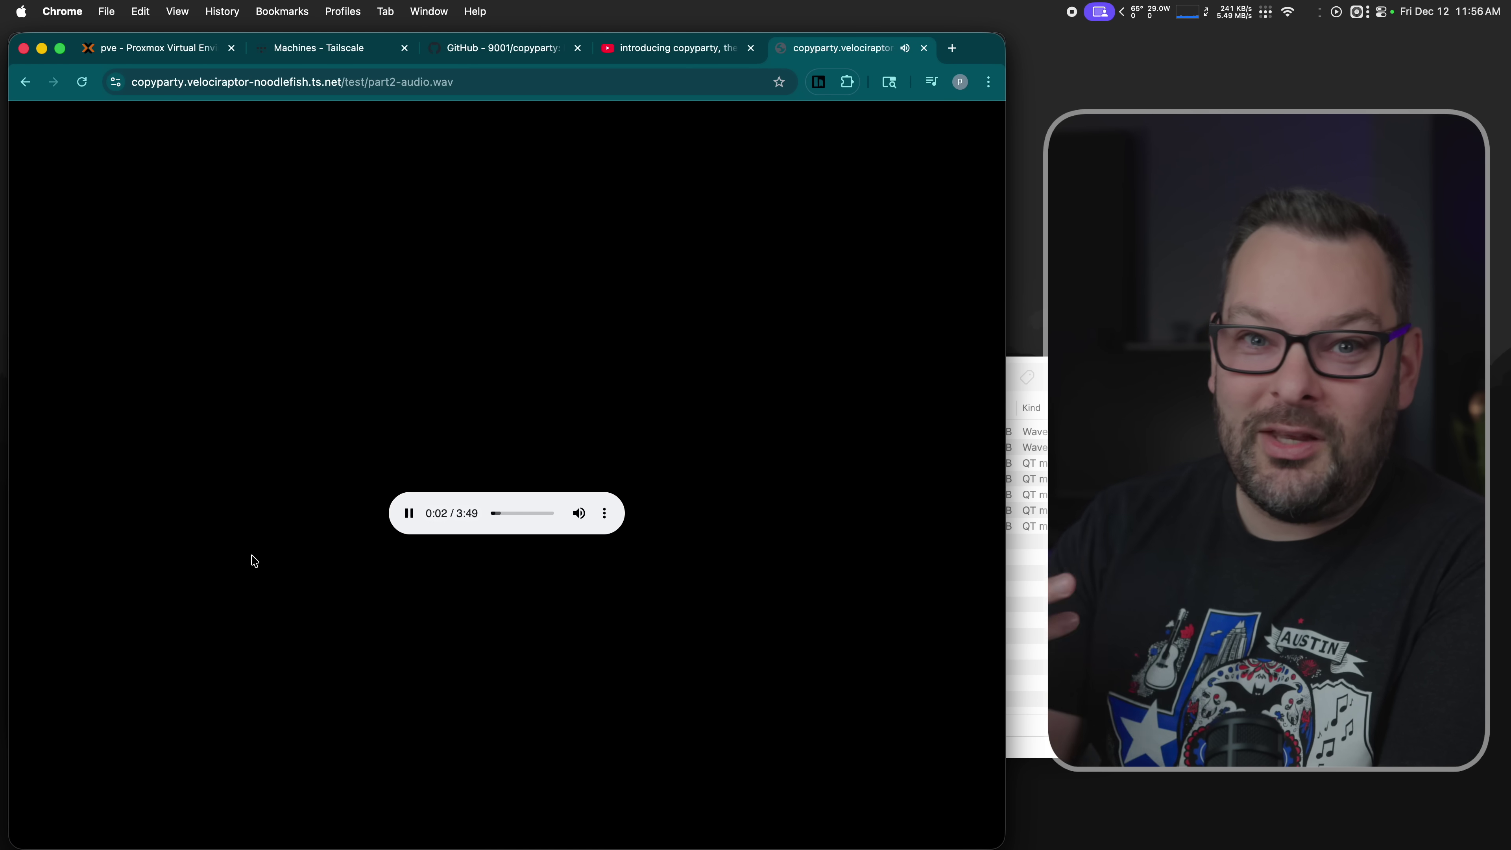
- Return to /test/ in thumbnail view to see the part2-audio.wav spectrogram, and close the new-folder panel
{"action": "scroll", "coordinate": [254, 561], "scroll_direction": "left", "scroll_amount": 5}
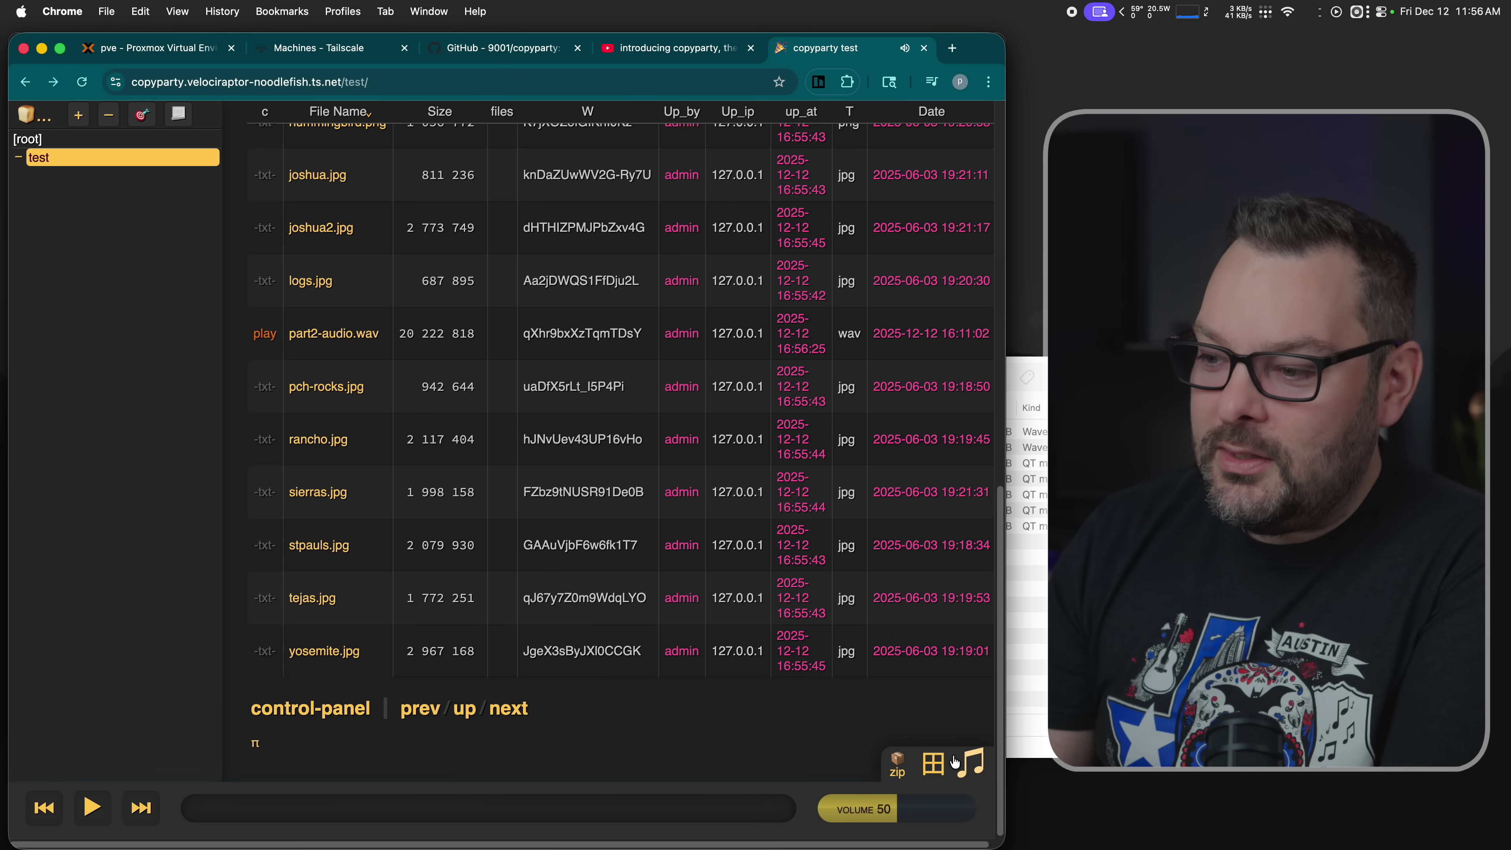
{"action": "left_click", "coordinate": [933, 832]}
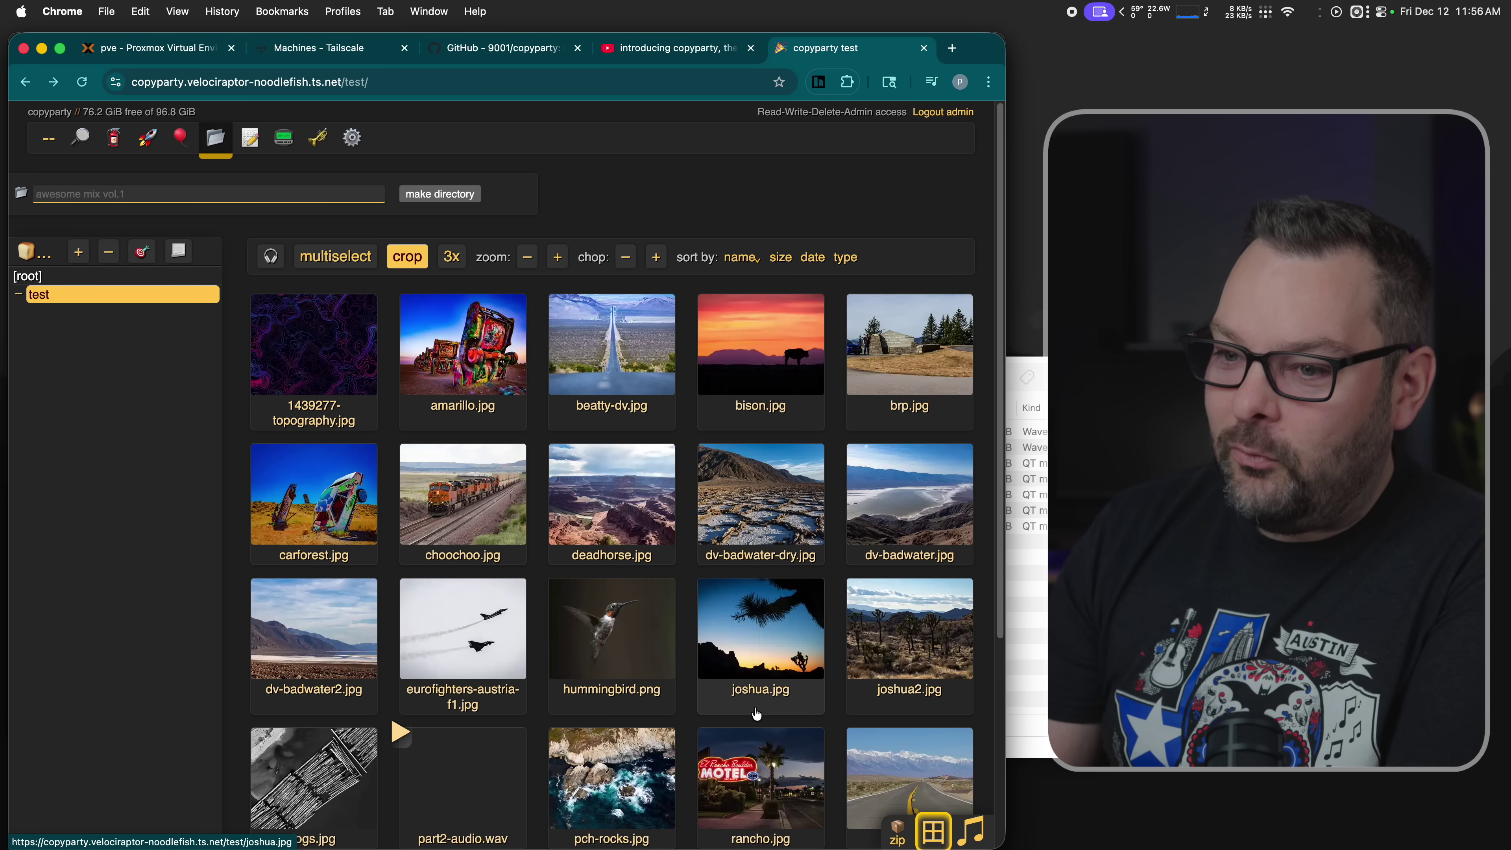
{"action": "scroll", "coordinate": [752, 712], "scroll_direction": "down", "scroll_amount": 5}
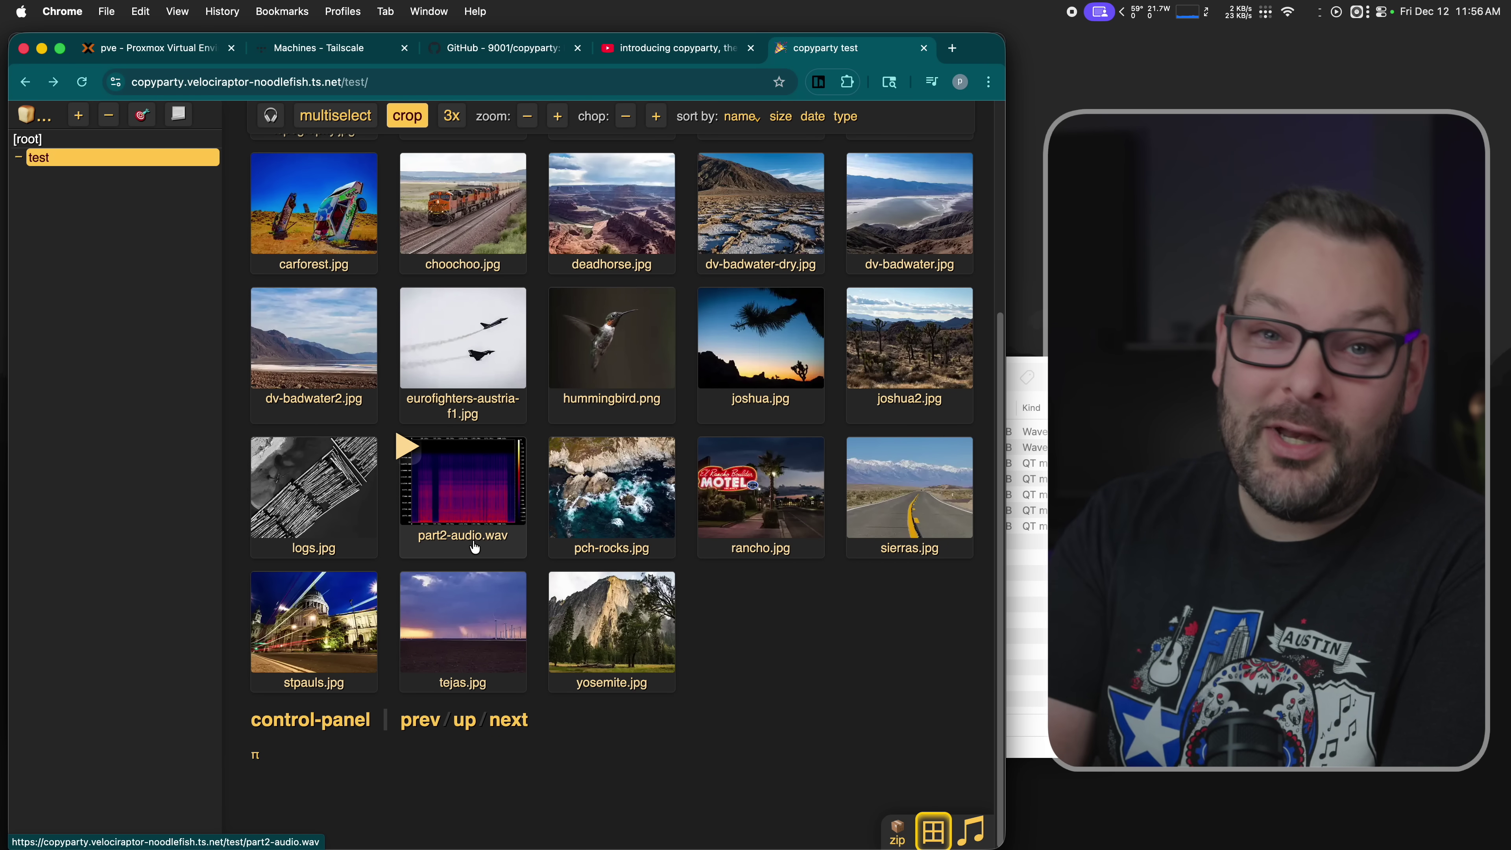
{"action": "scroll", "coordinate": [333, 417], "scroll_direction": "up", "scroll_amount": 5}
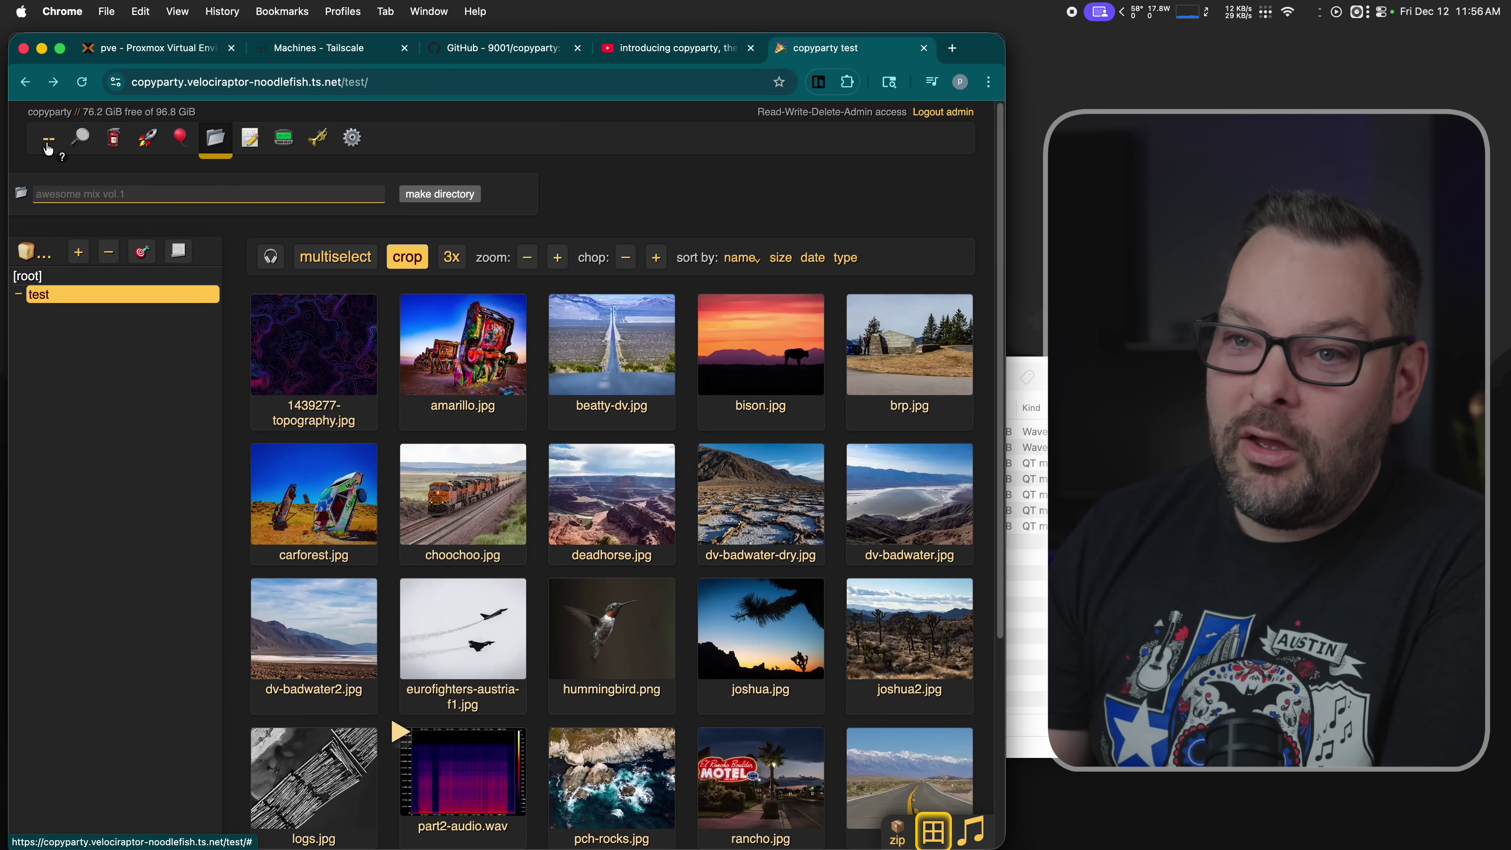
{"action": "left_click", "coordinate": [48, 143]}
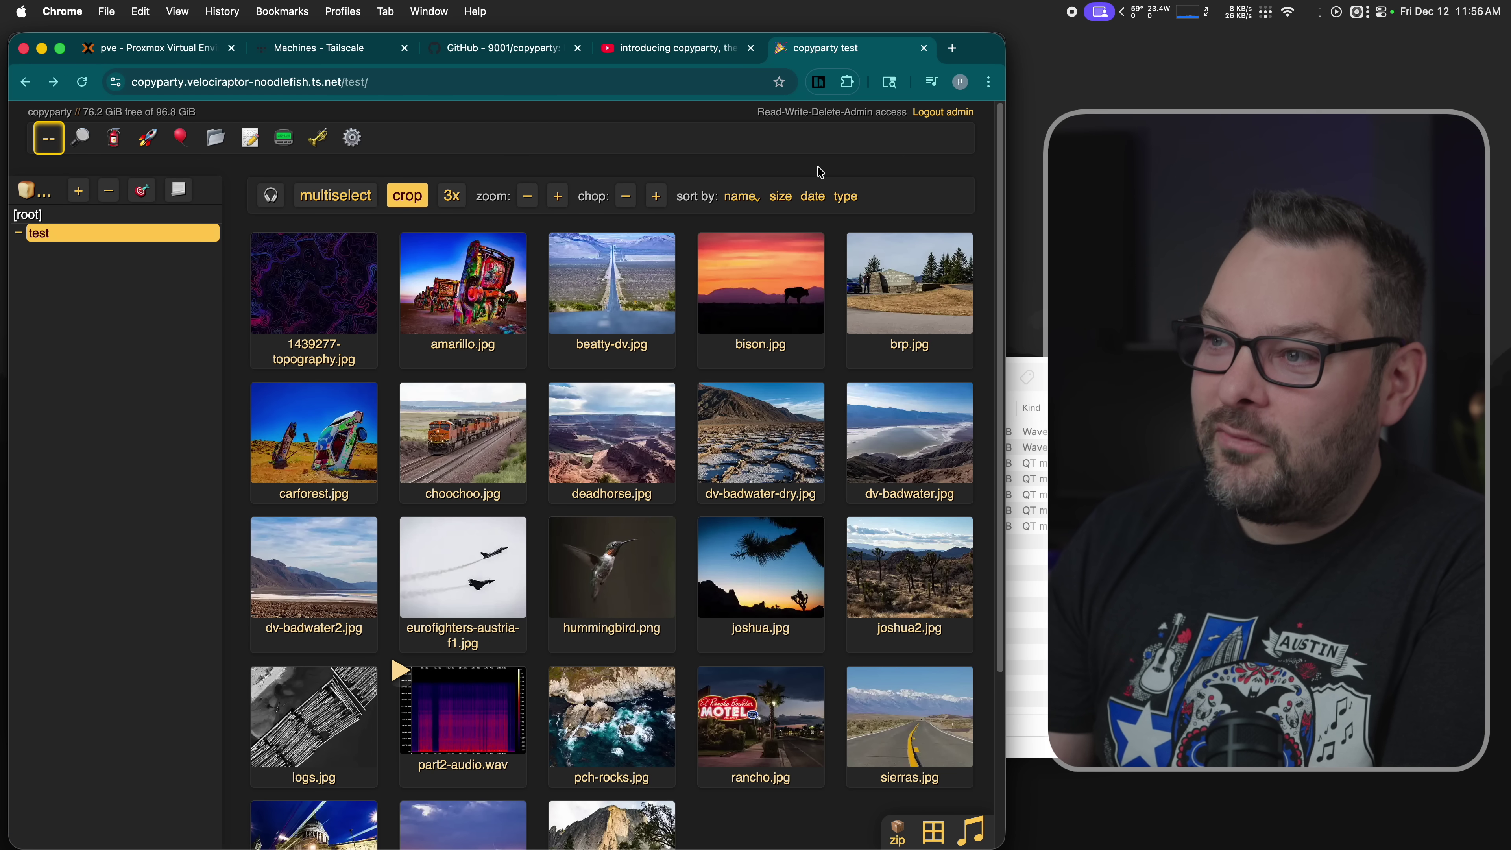
- Log the admin out of CopyParty, leaving the test folder read-only
{"action": "scroll", "coordinate": [834, 660], "scroll_direction": "down", "scroll_amount": 5}
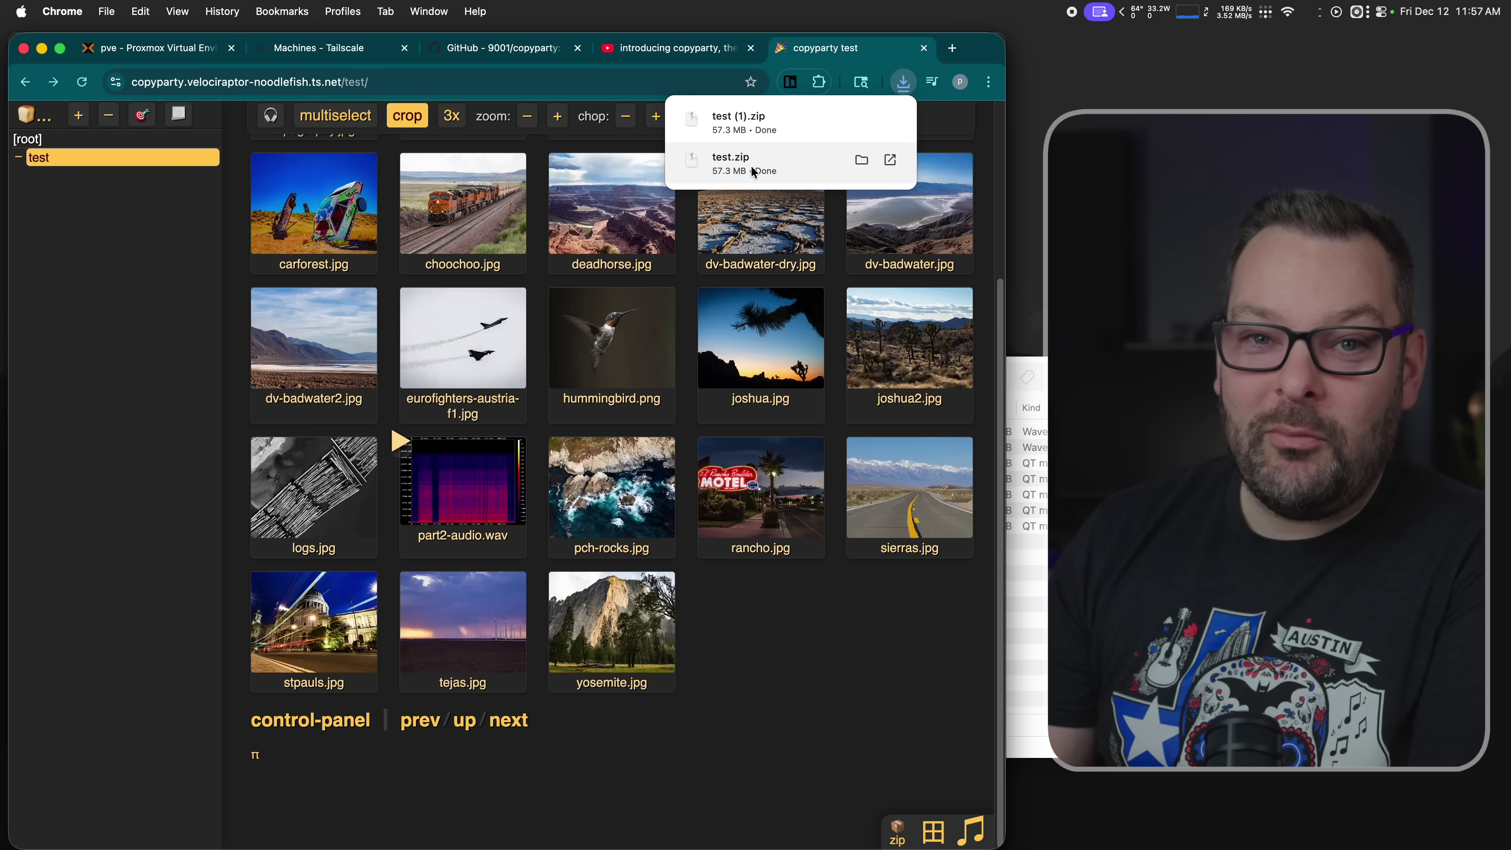
{"action": "scroll", "coordinate": [772, 563], "scroll_direction": "up", "scroll_amount": 5}
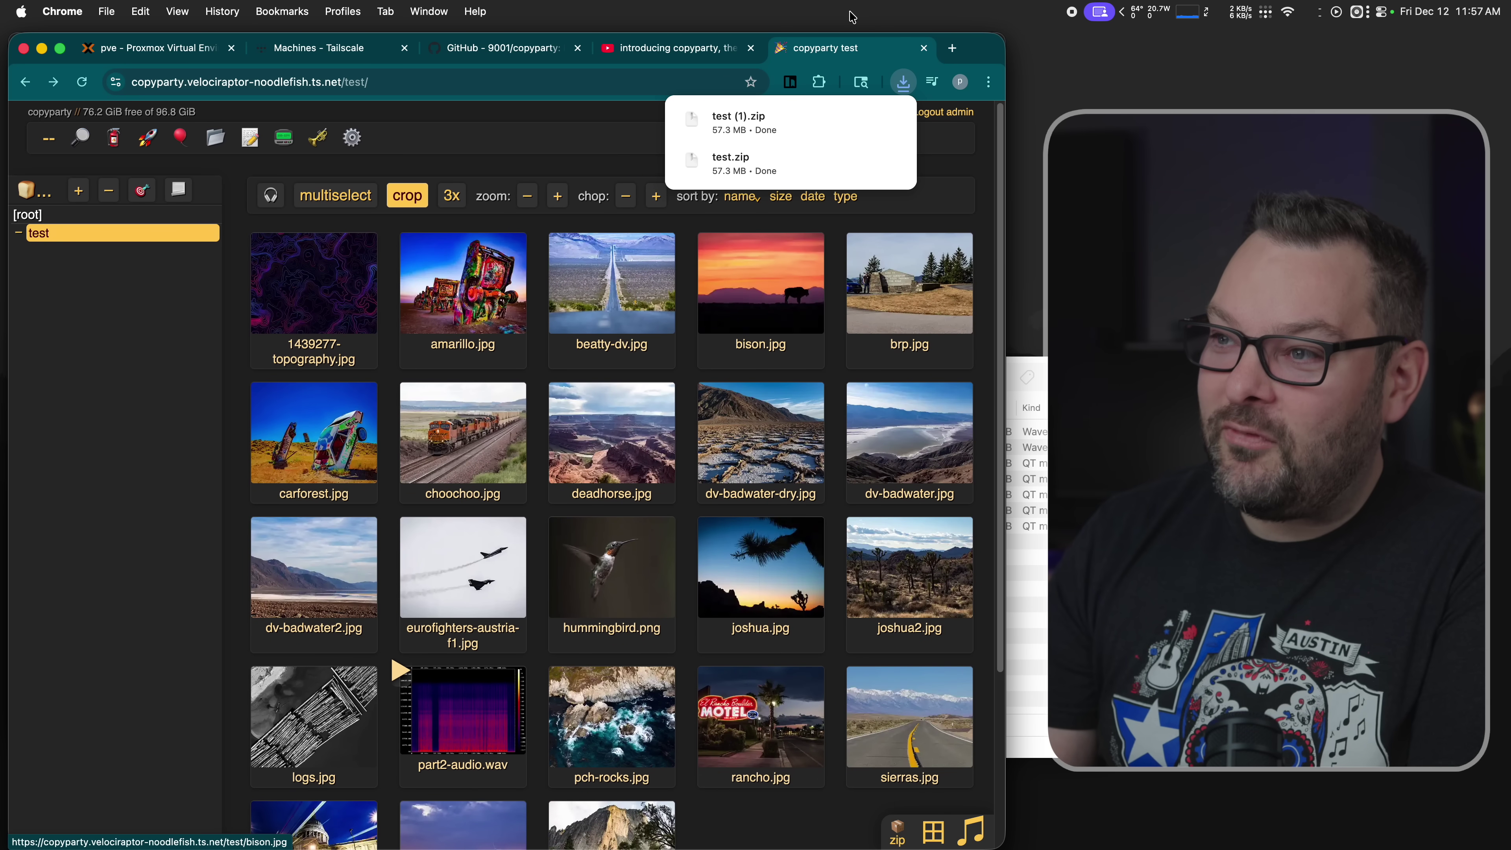
{"action": "left_click", "coordinate": [903, 84]}
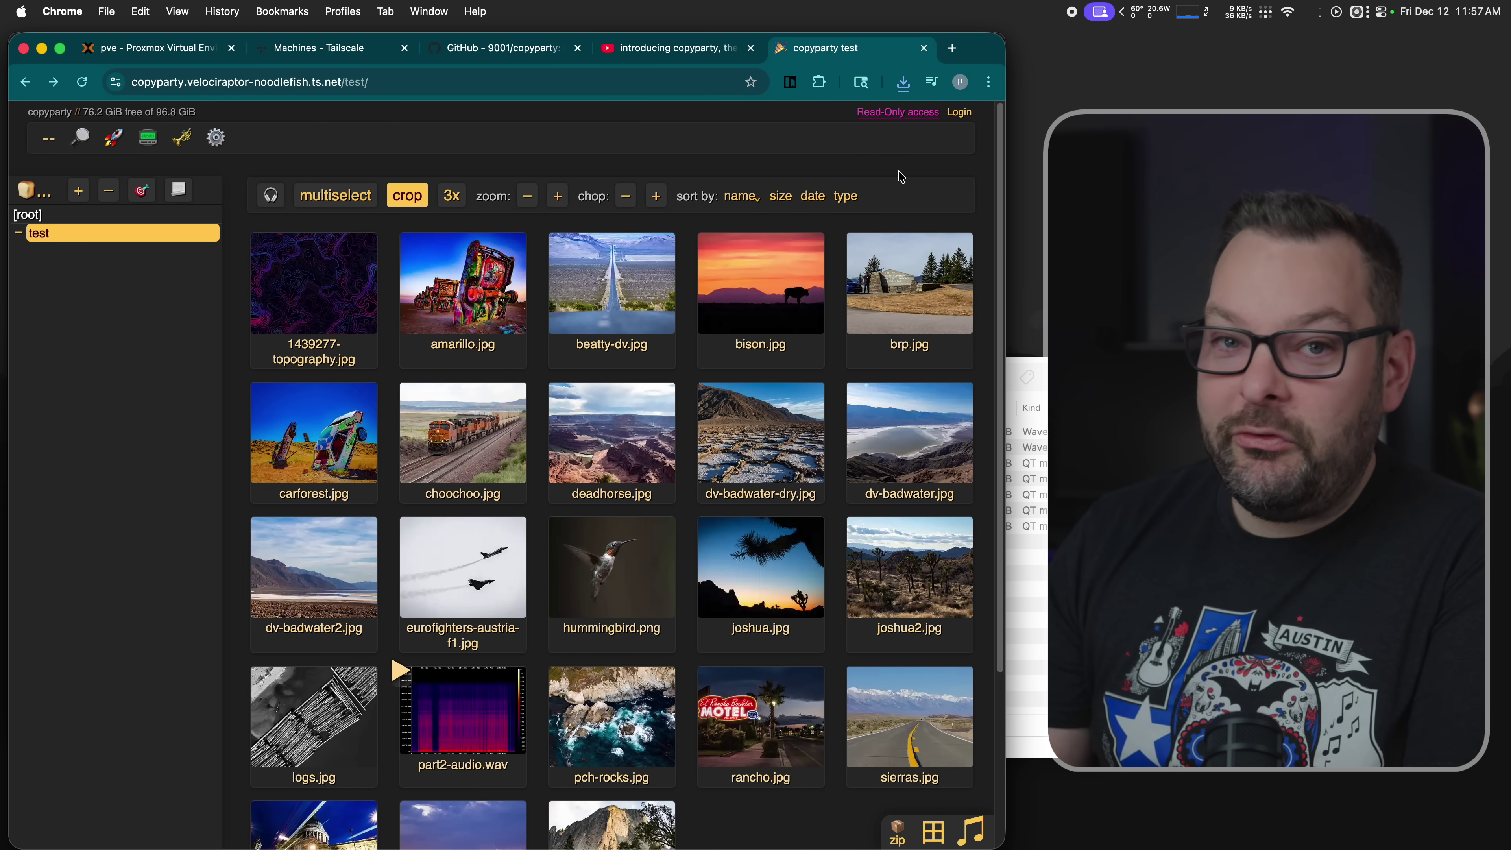
- Bring up CopyParty's connect-to-server instructions and scroll through them
{"action": "left_click", "coordinate": [956, 113]}
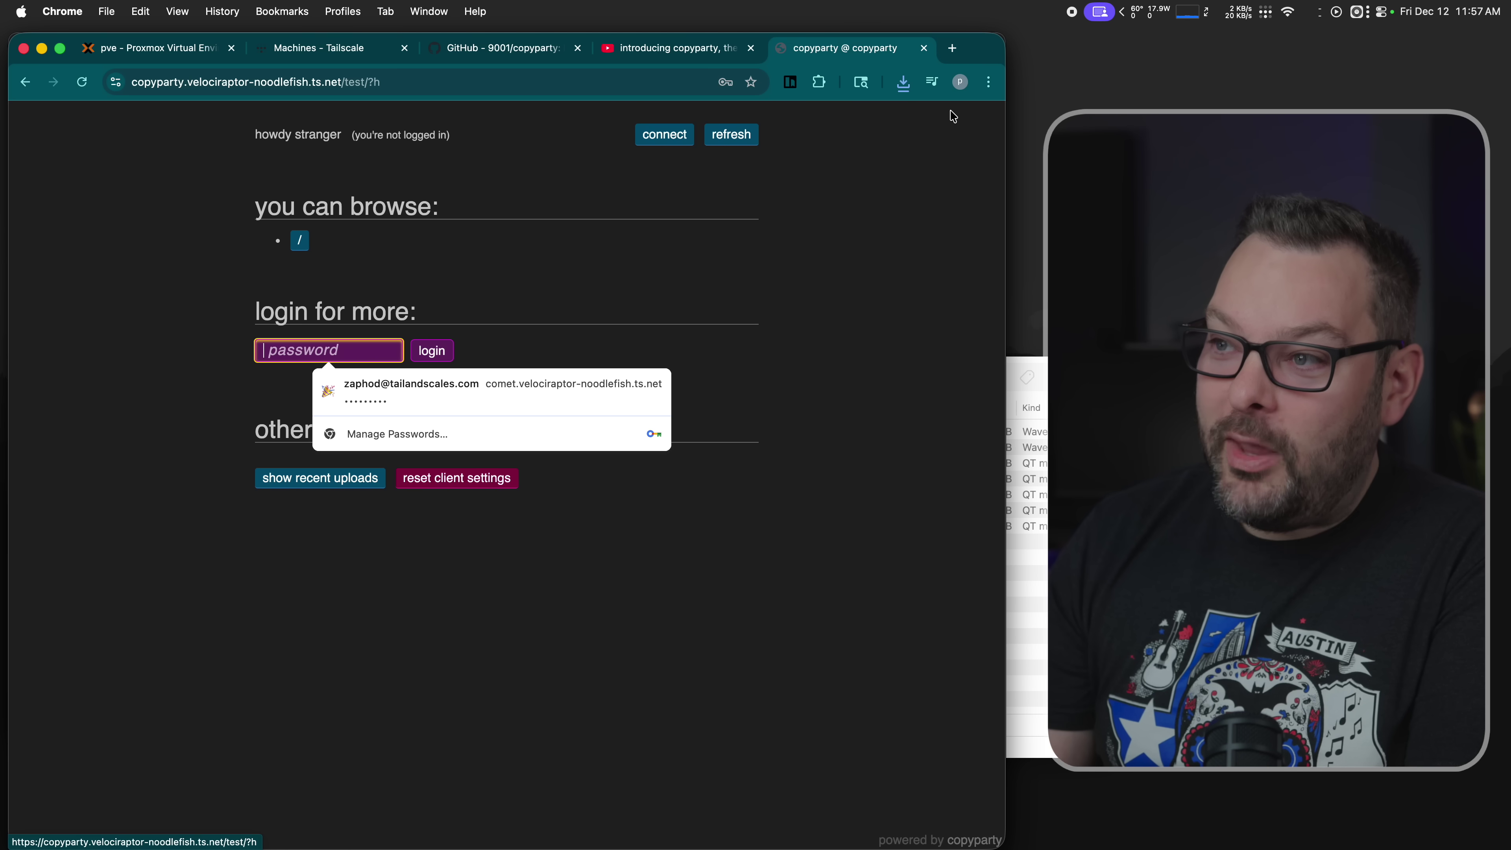
{"action": "left_click", "coordinate": [649, 142]}
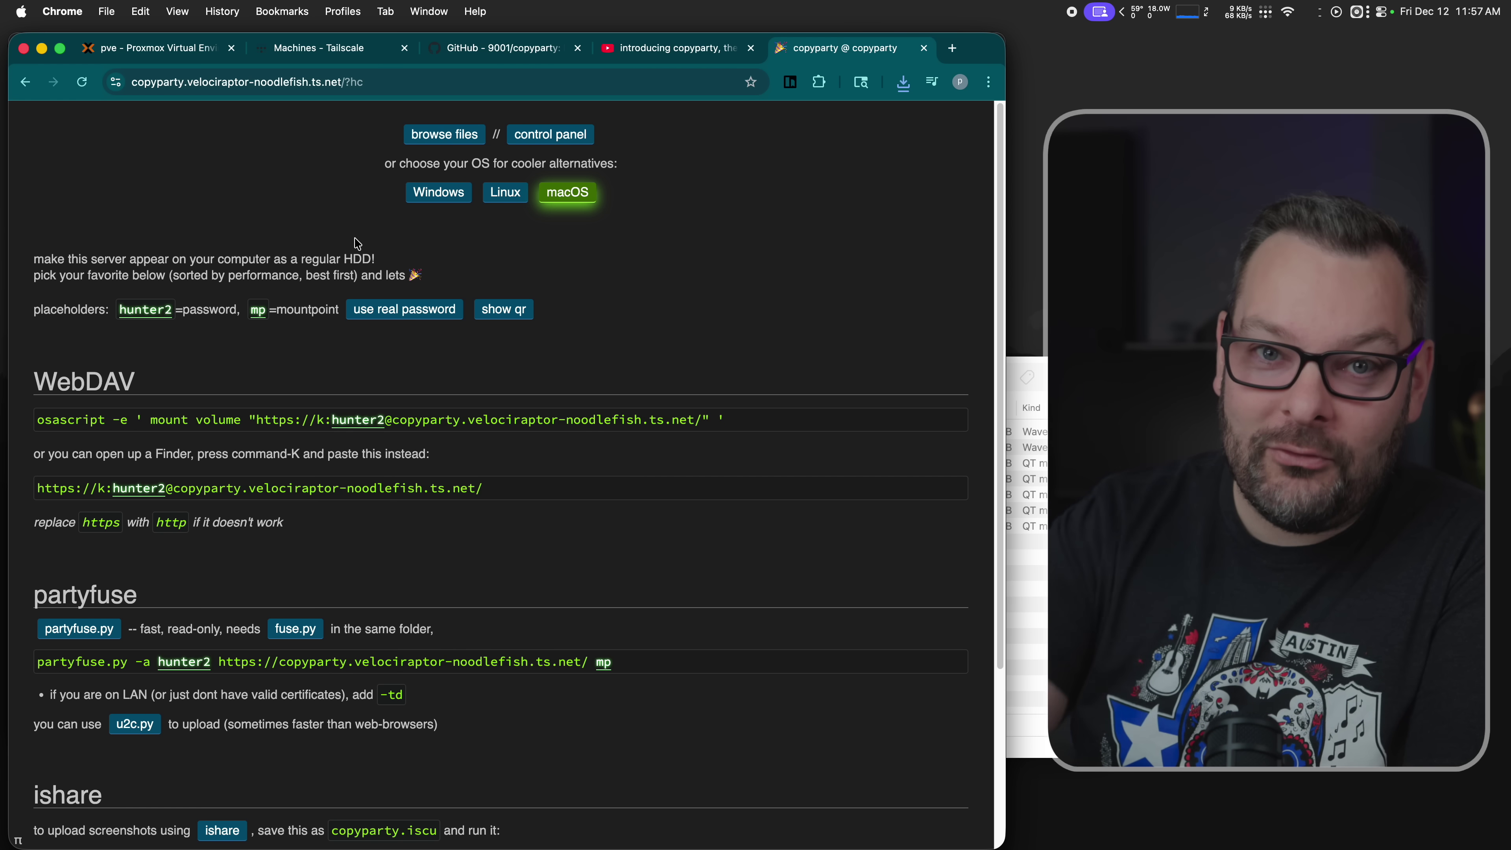
{"action": "scroll", "coordinate": [357, 244], "scroll_direction": "down", "scroll_amount": 4}
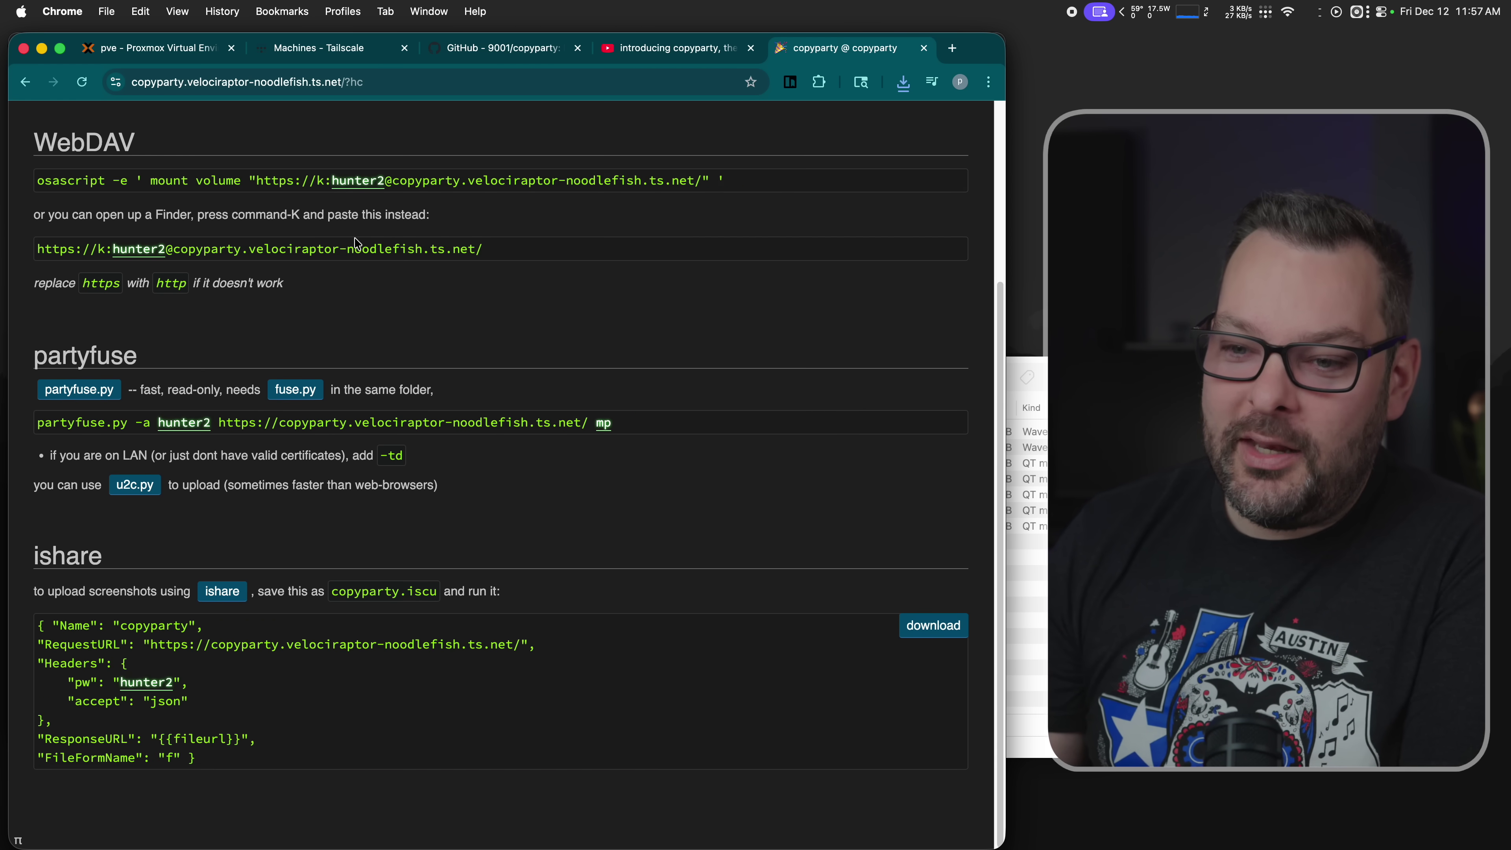
{"action": "scroll", "coordinate": [266, 328], "scroll_direction": "up", "scroll_amount": 4}
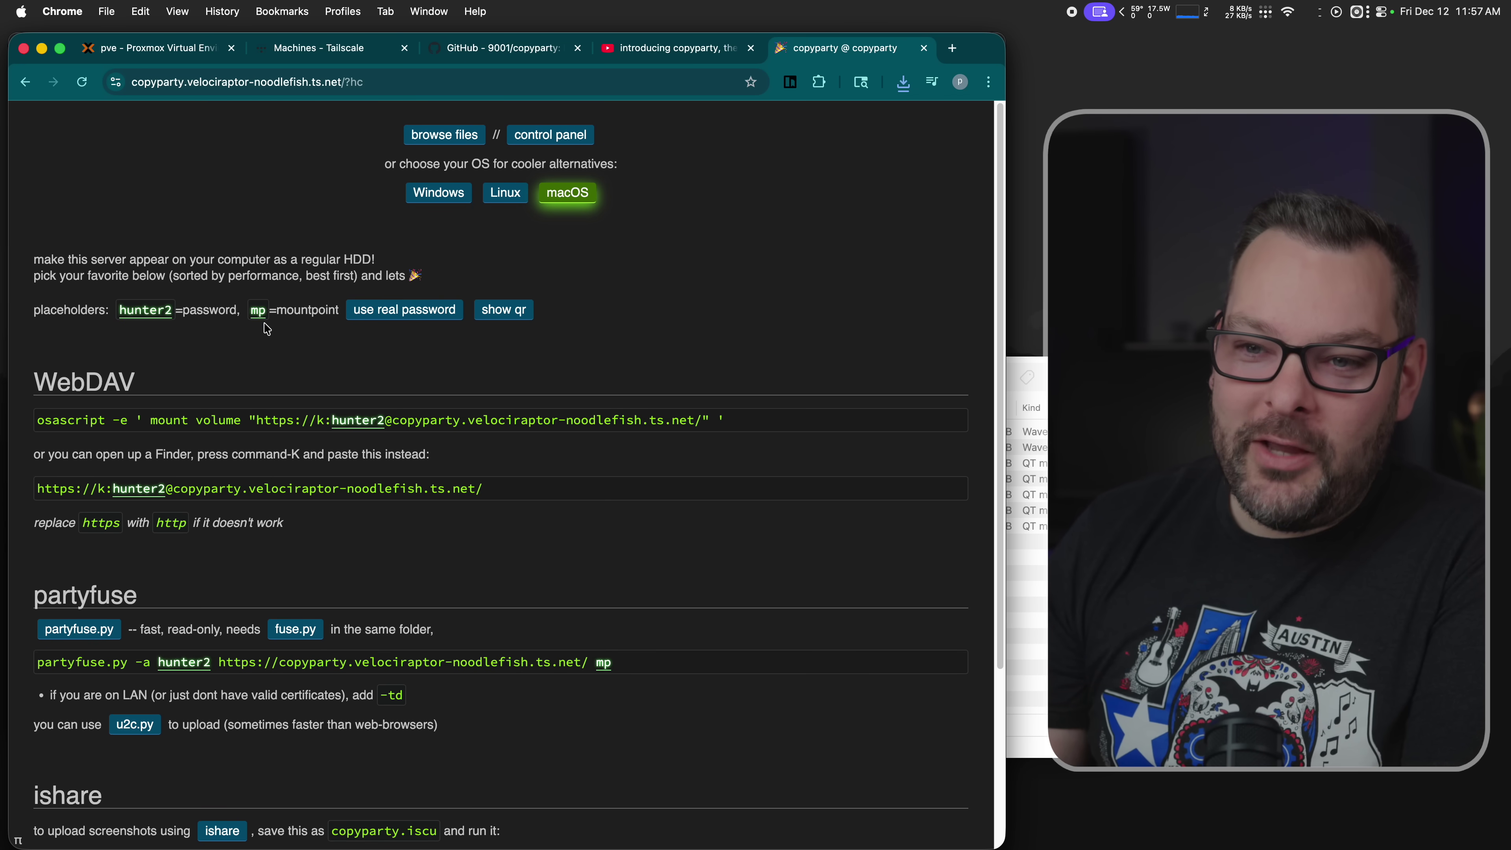
{"action": "scroll", "coordinate": [116, 376], "scroll_direction": "down", "scroll_amount": 2}
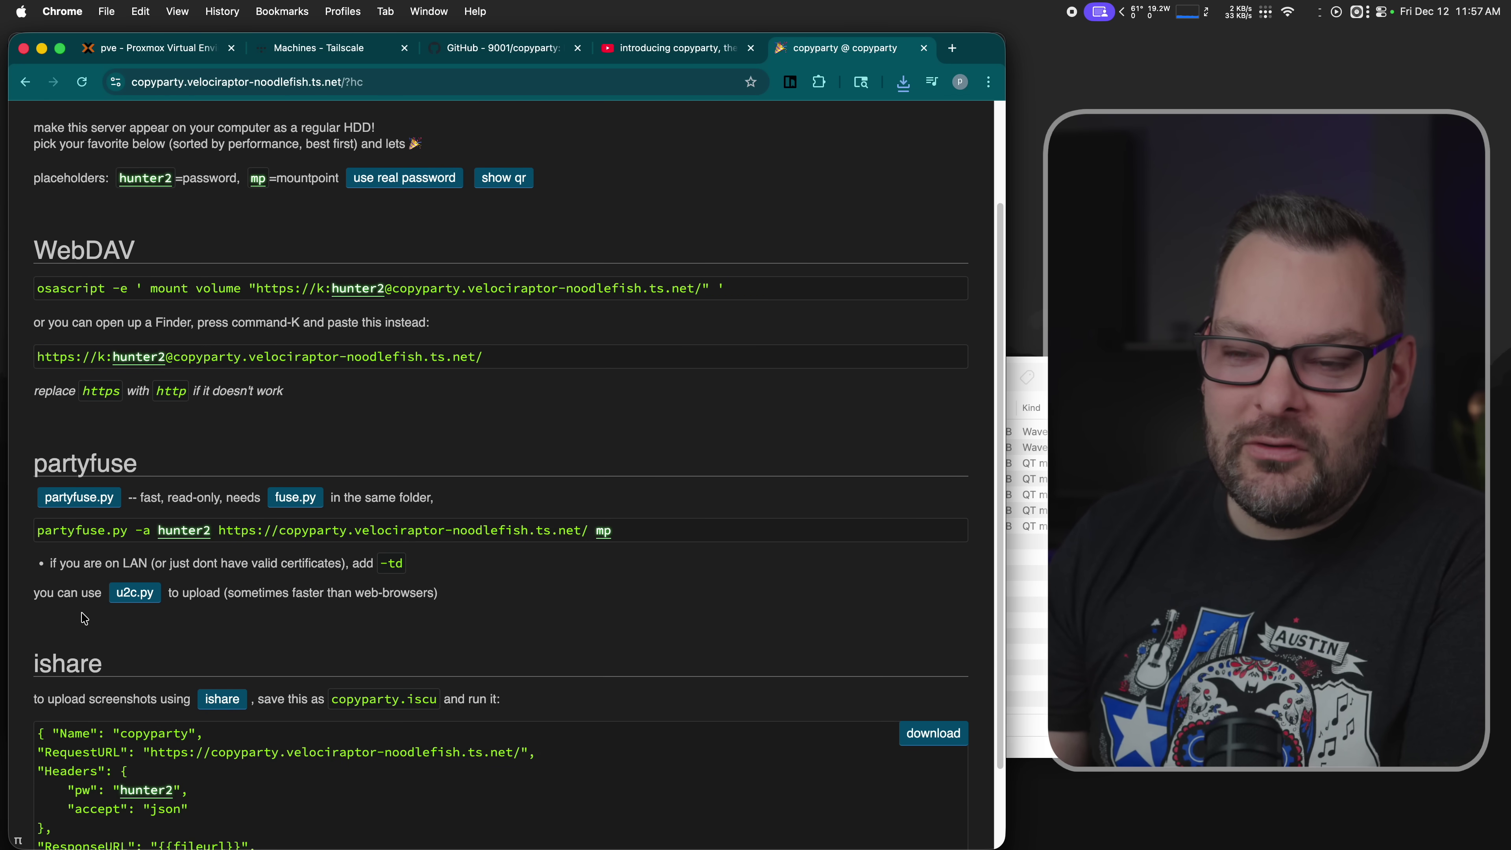
{"action": "scroll", "coordinate": [198, 608], "scroll_direction": "up", "scroll_amount": 2}
- View the Linux, then Windows, mounting instructions, and go to the control panel
{"action": "left_click", "coordinate": [507, 193]}
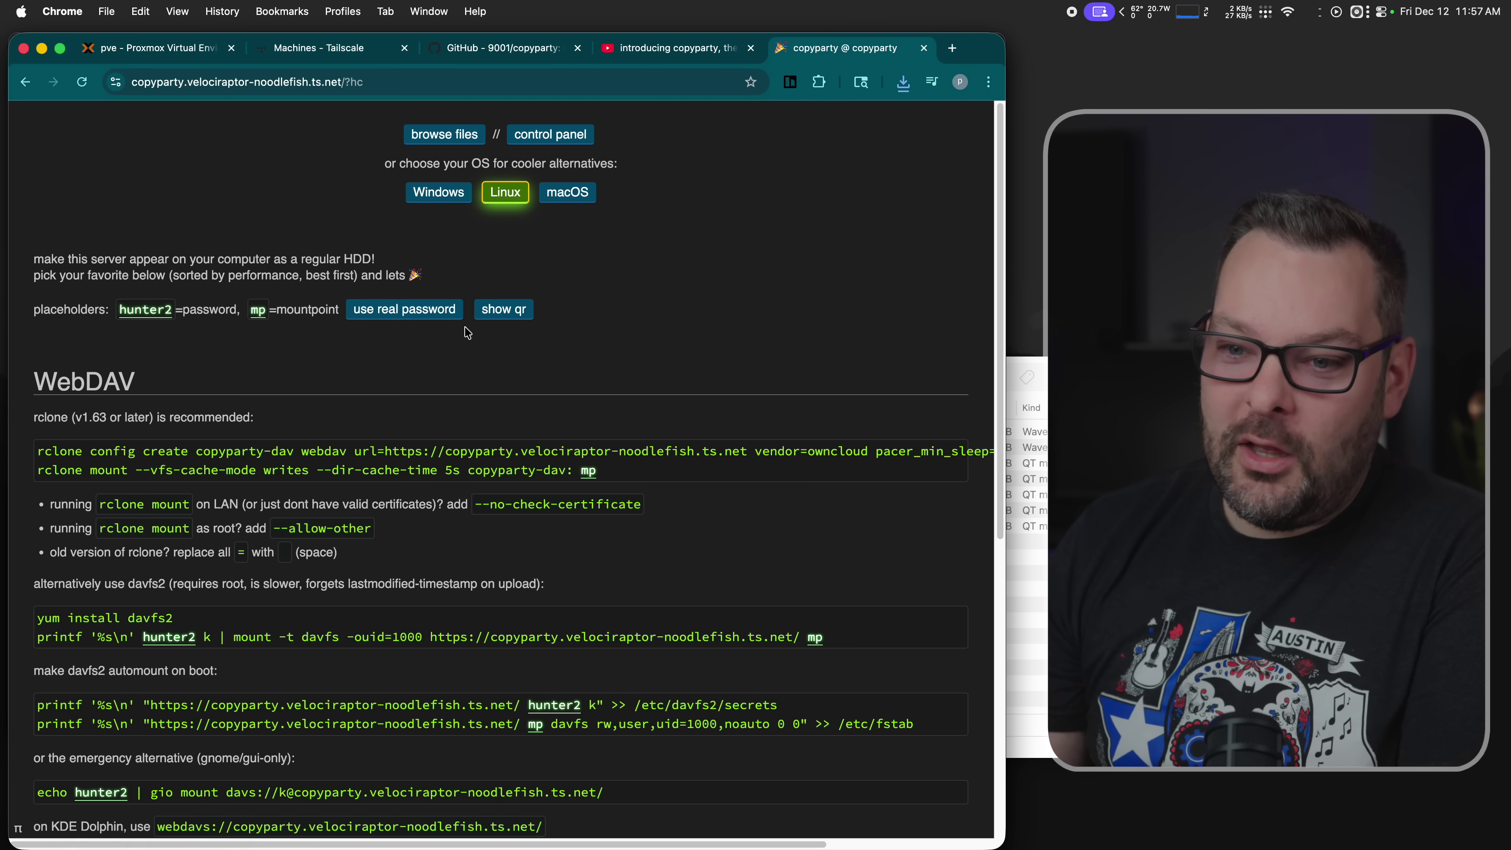
{"action": "left_click", "coordinate": [437, 199]}
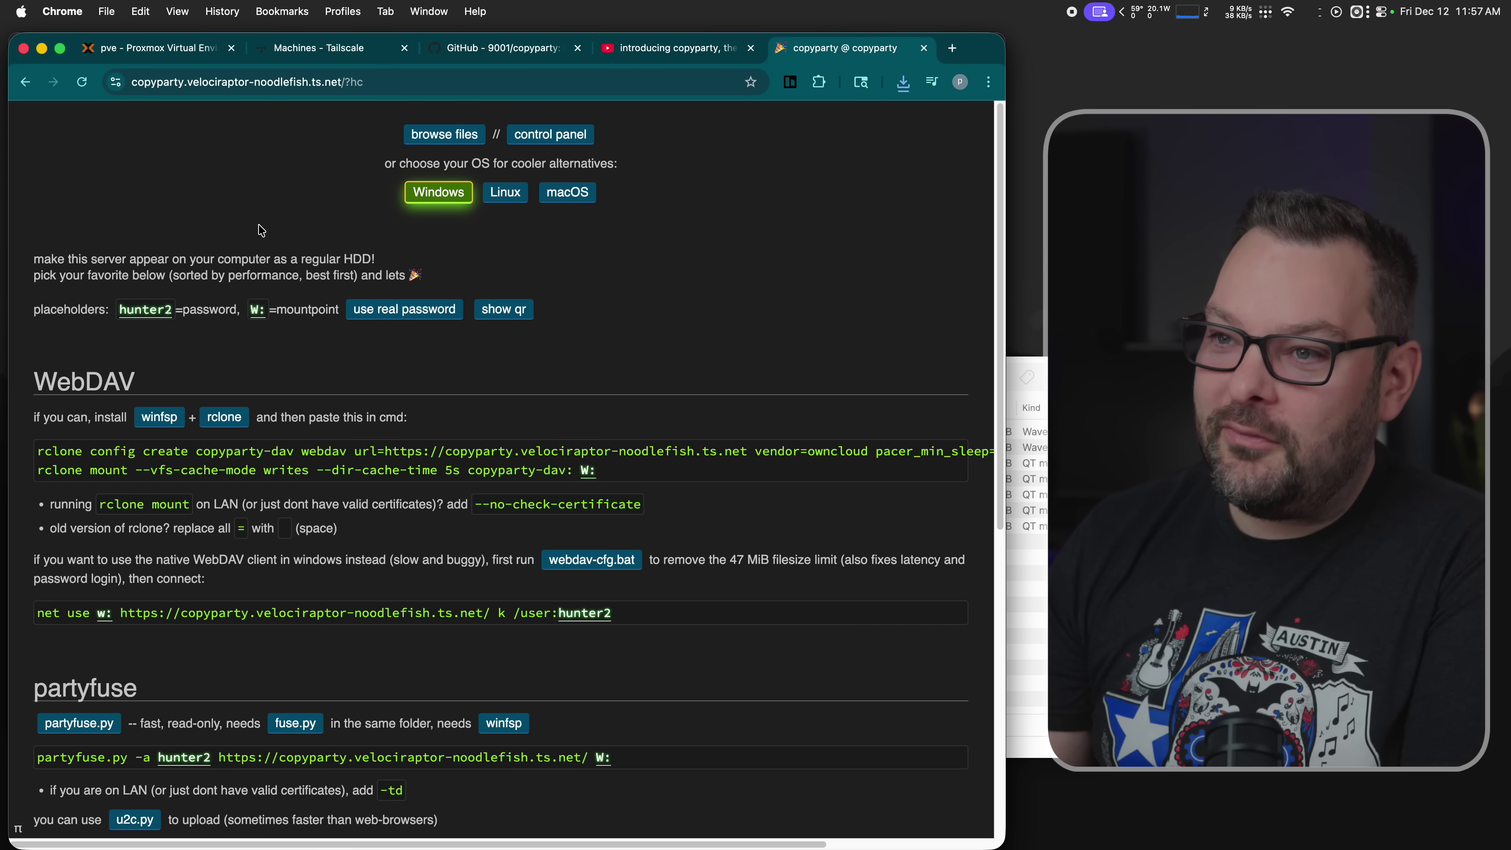
{"action": "left_click", "coordinate": [524, 136]}
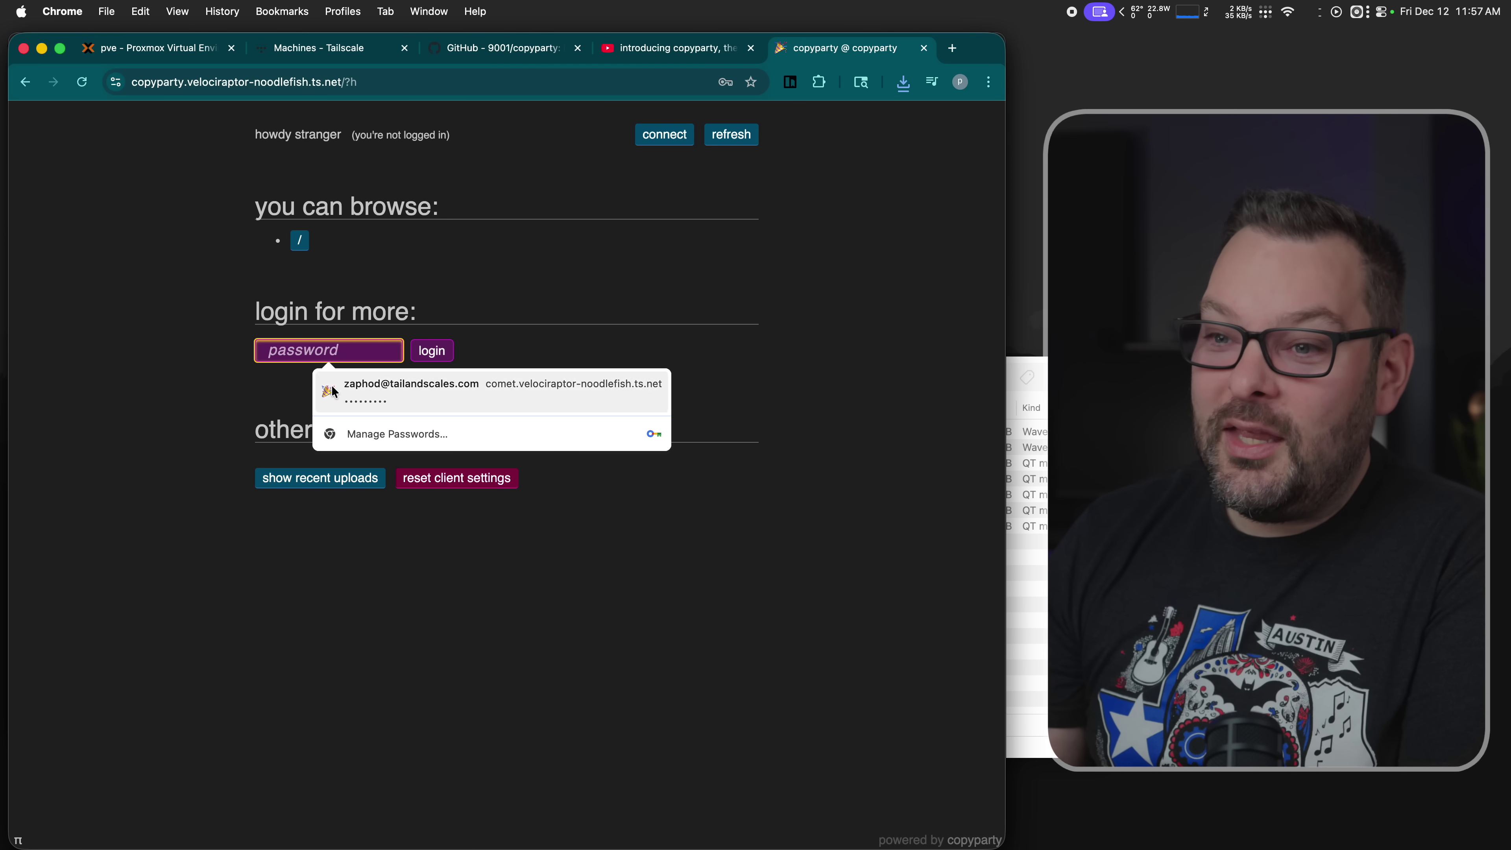
- Log in with the admin password and decline Chrome's update-password prompt
{"action": "type", "text": "*********"}
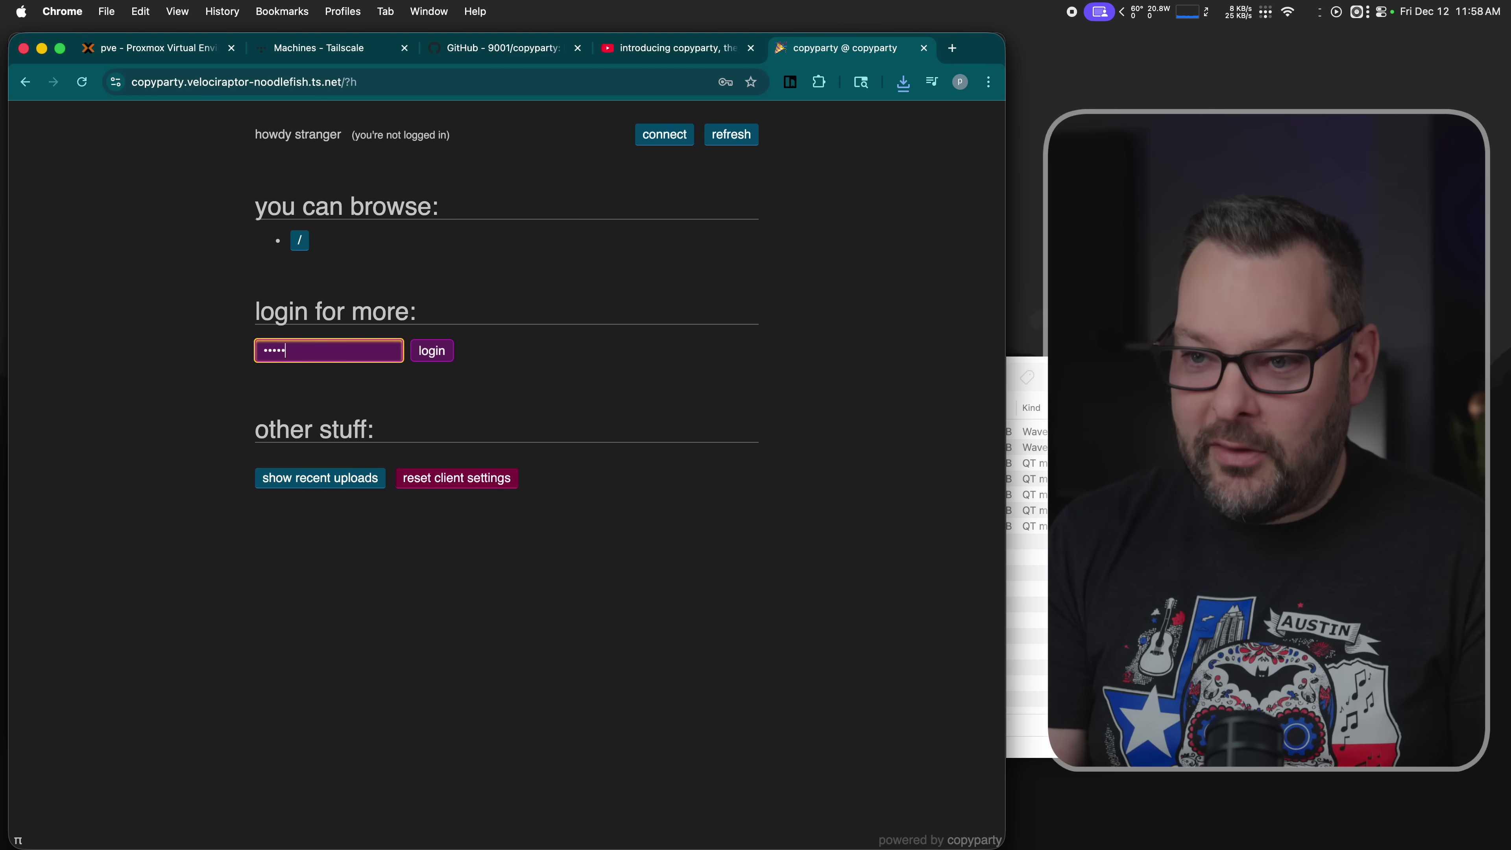
{"action": "key", "text": "Return"}
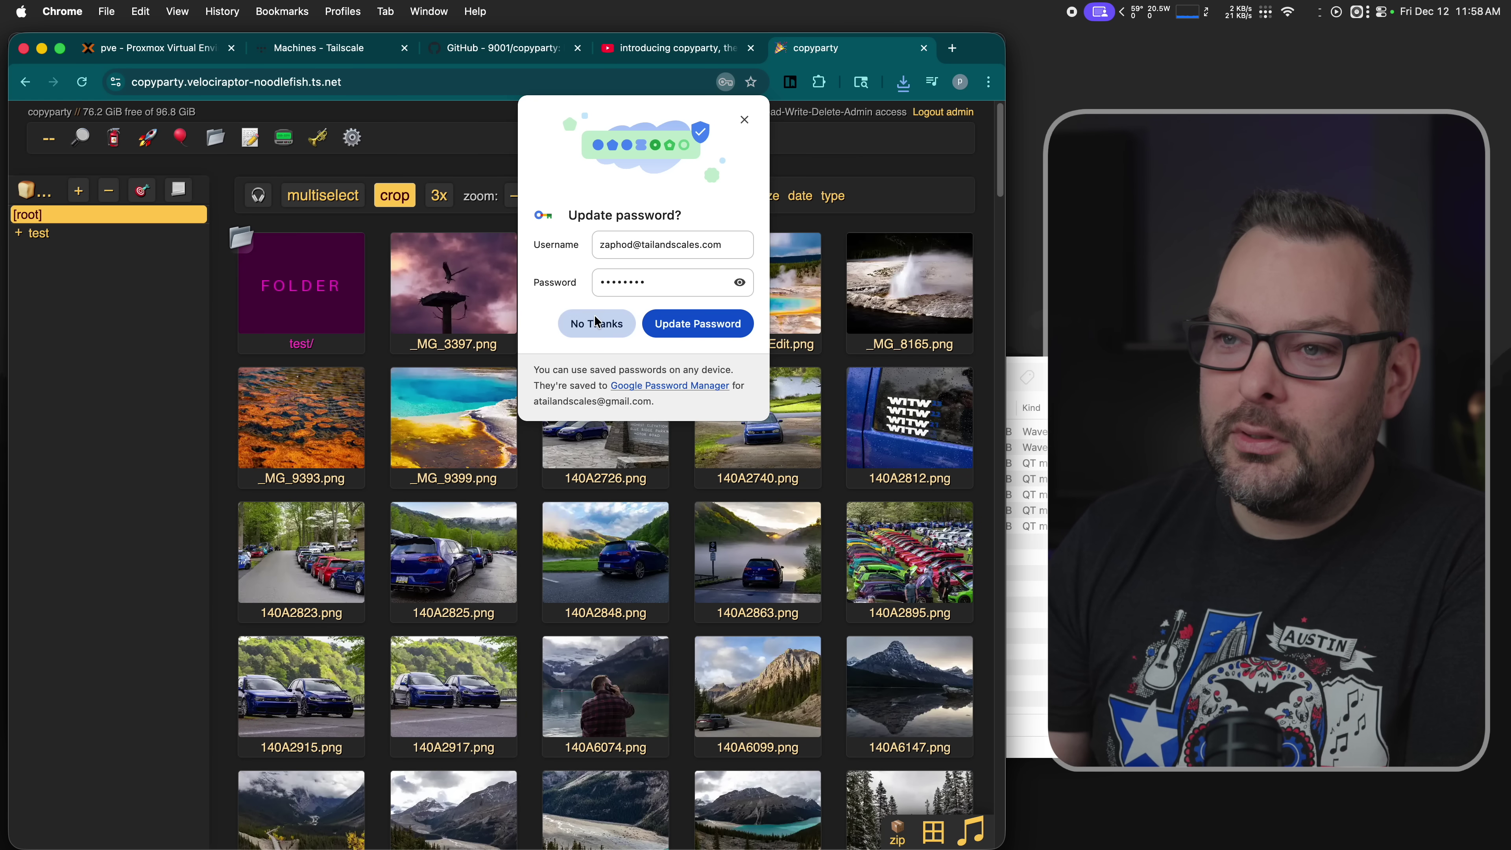
{"action": "left_click", "coordinate": [596, 323]}
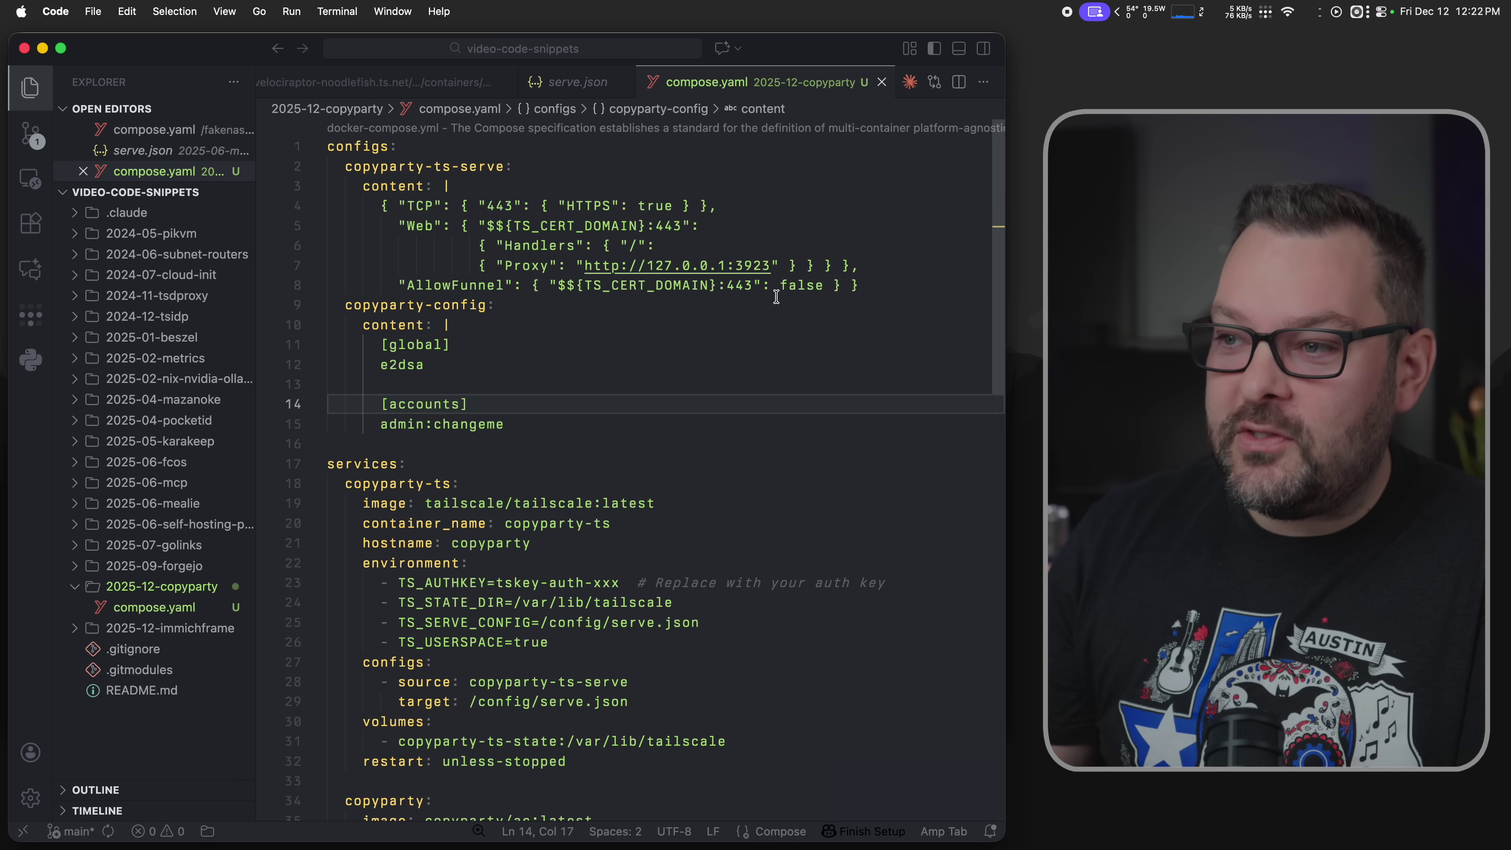
- Highlight the copyparty-ts-serve and copyparty-config blocks in compose.yaml, noting the e2dsa setting
{"action": "left_click_drag", "start_coordinate": [890, 291], "coordinate": [327, 185]}
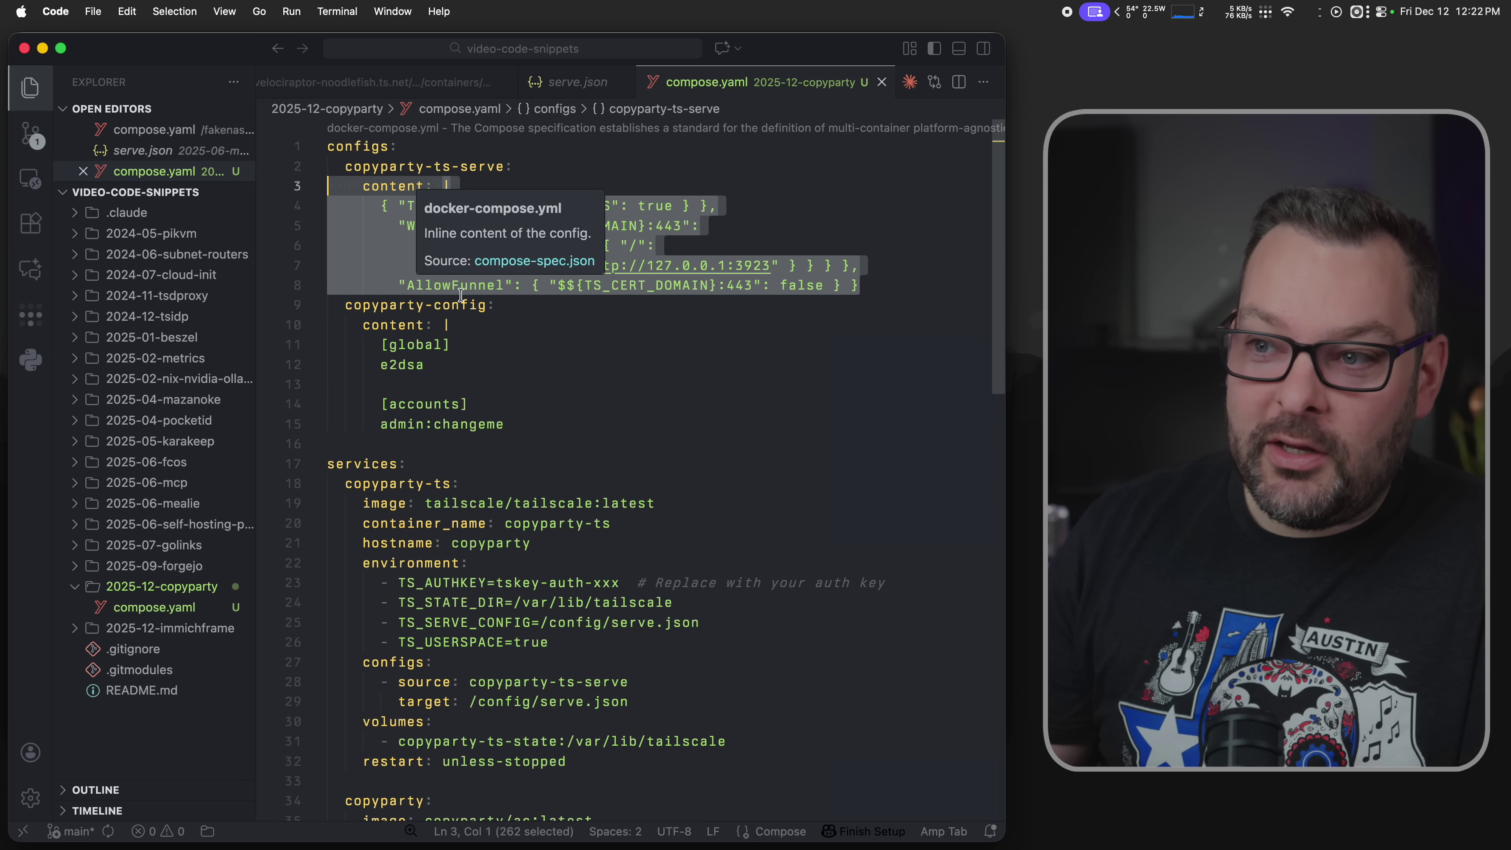
{"action": "left_click", "coordinate": [542, 427]}
{"action": "key", "text": "shift+Up"}
{"action": "key", "text": "shift+Up"}
{"action": "key", "text": "shift+Up"}
{"action": "key", "text": "shift+Up"}
{"action": "key", "text": "shift+Up"}
{"action": "key", "text": "shift+Home"}
{"action": "key", "text": "shift+Home"}
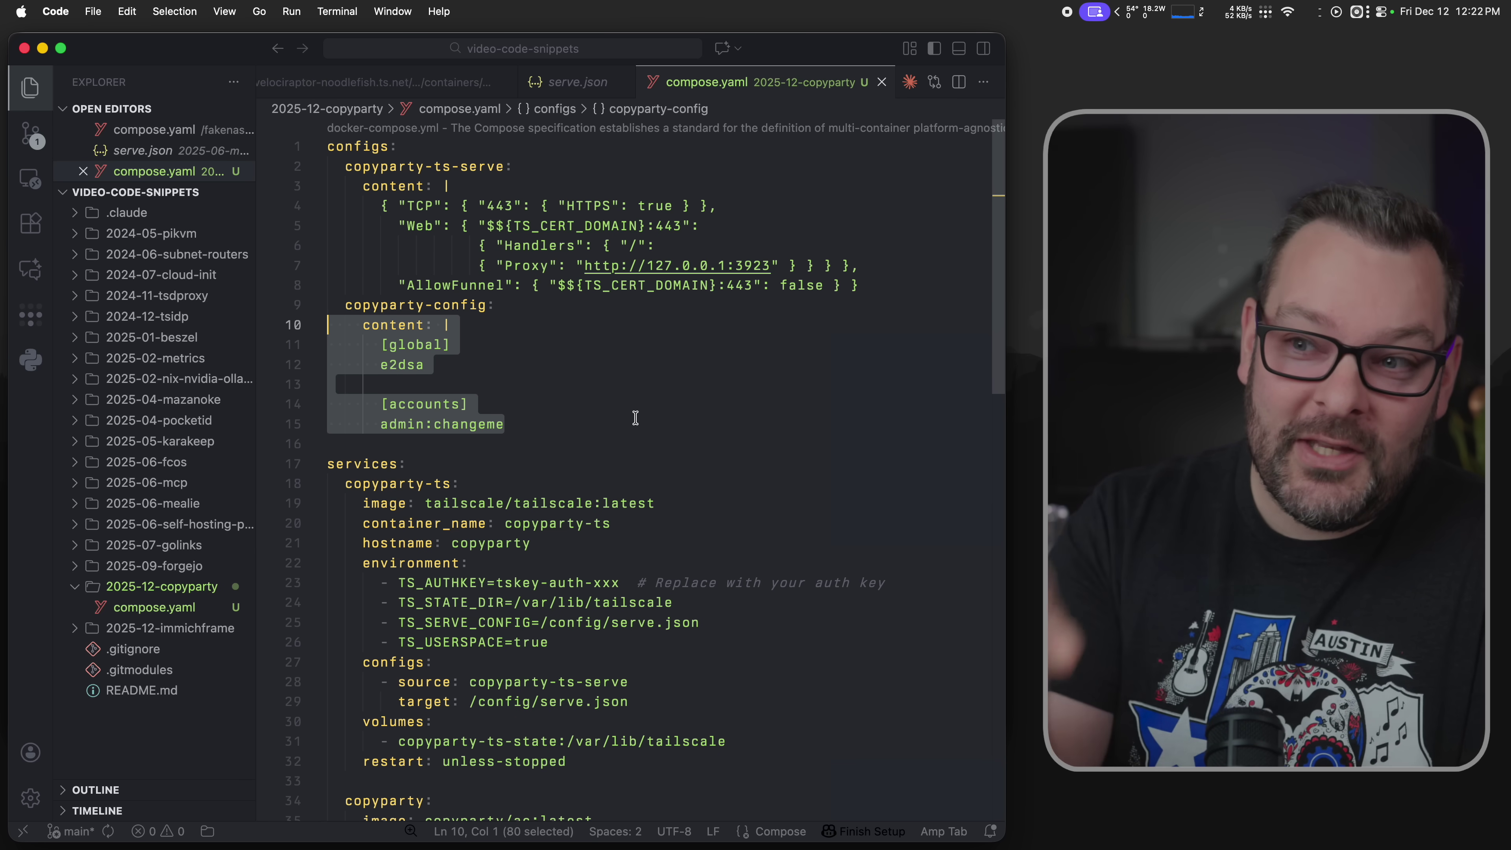
{"action": "left_click", "coordinate": [566, 360]}
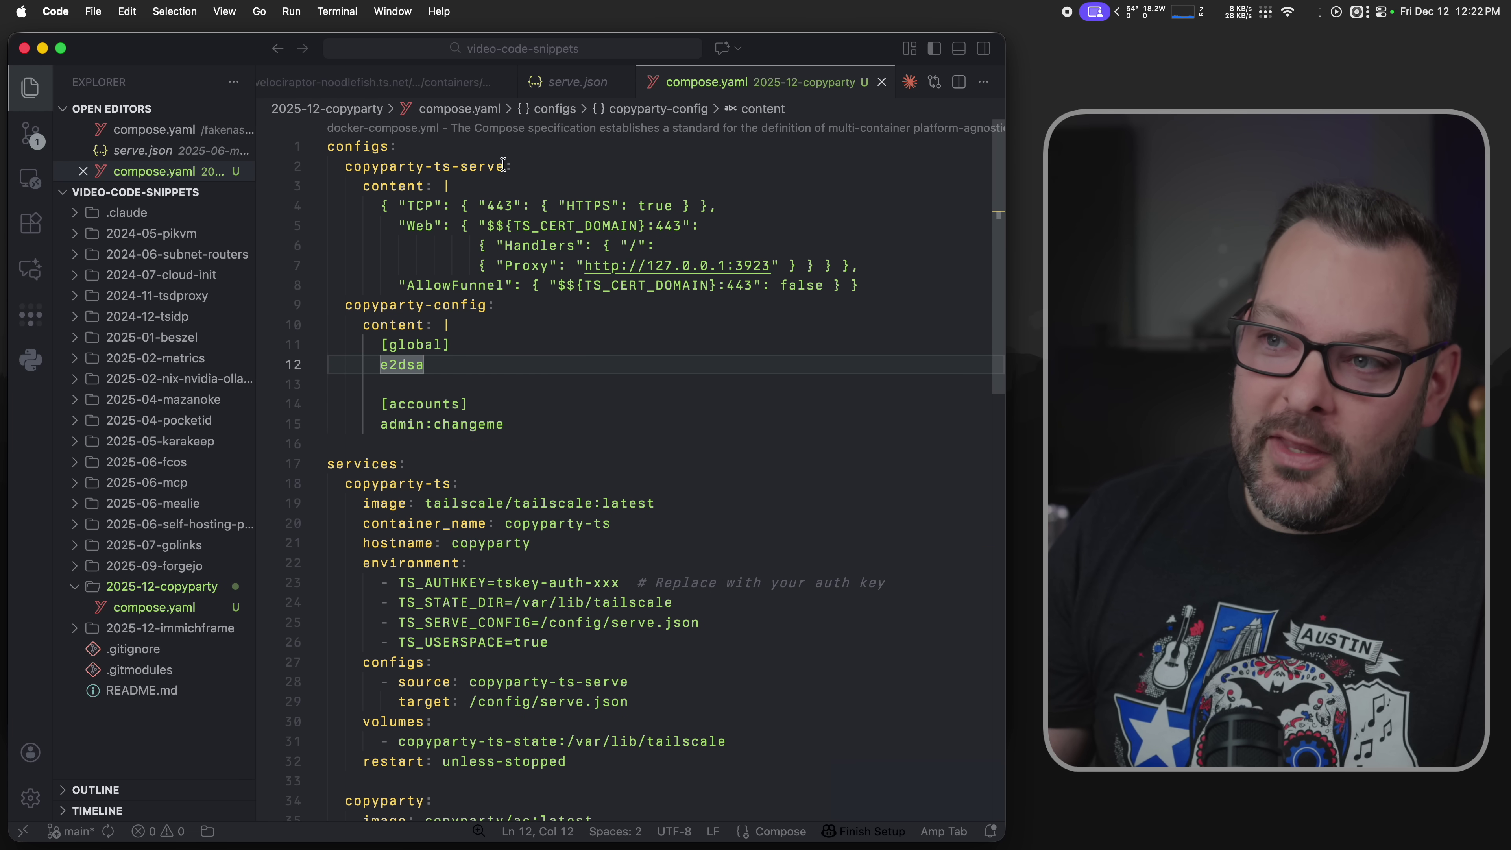
{"action": "left_click_drag", "start_coordinate": [504, 166], "coordinate": [346, 173]}
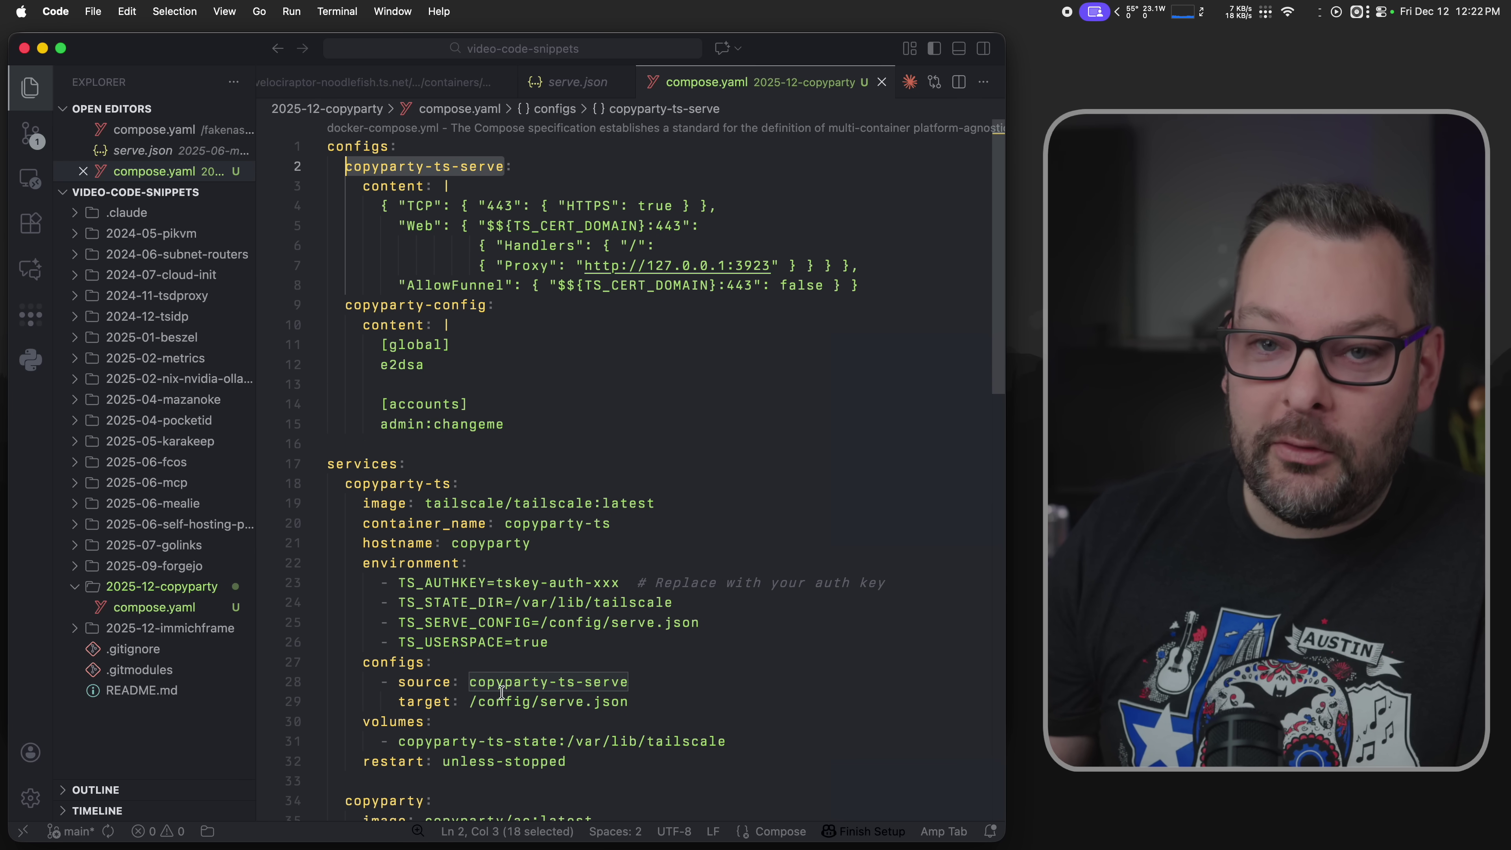
- Review the copyparty service's config source, PGID=1000, and the copyparty-ts service, then switch to Ghostty
{"action": "mouse_move", "coordinate": [516, 692]}
{"action": "scroll", "coordinate": [516, 691], "scroll_direction": "down", "scroll_amount": 6}
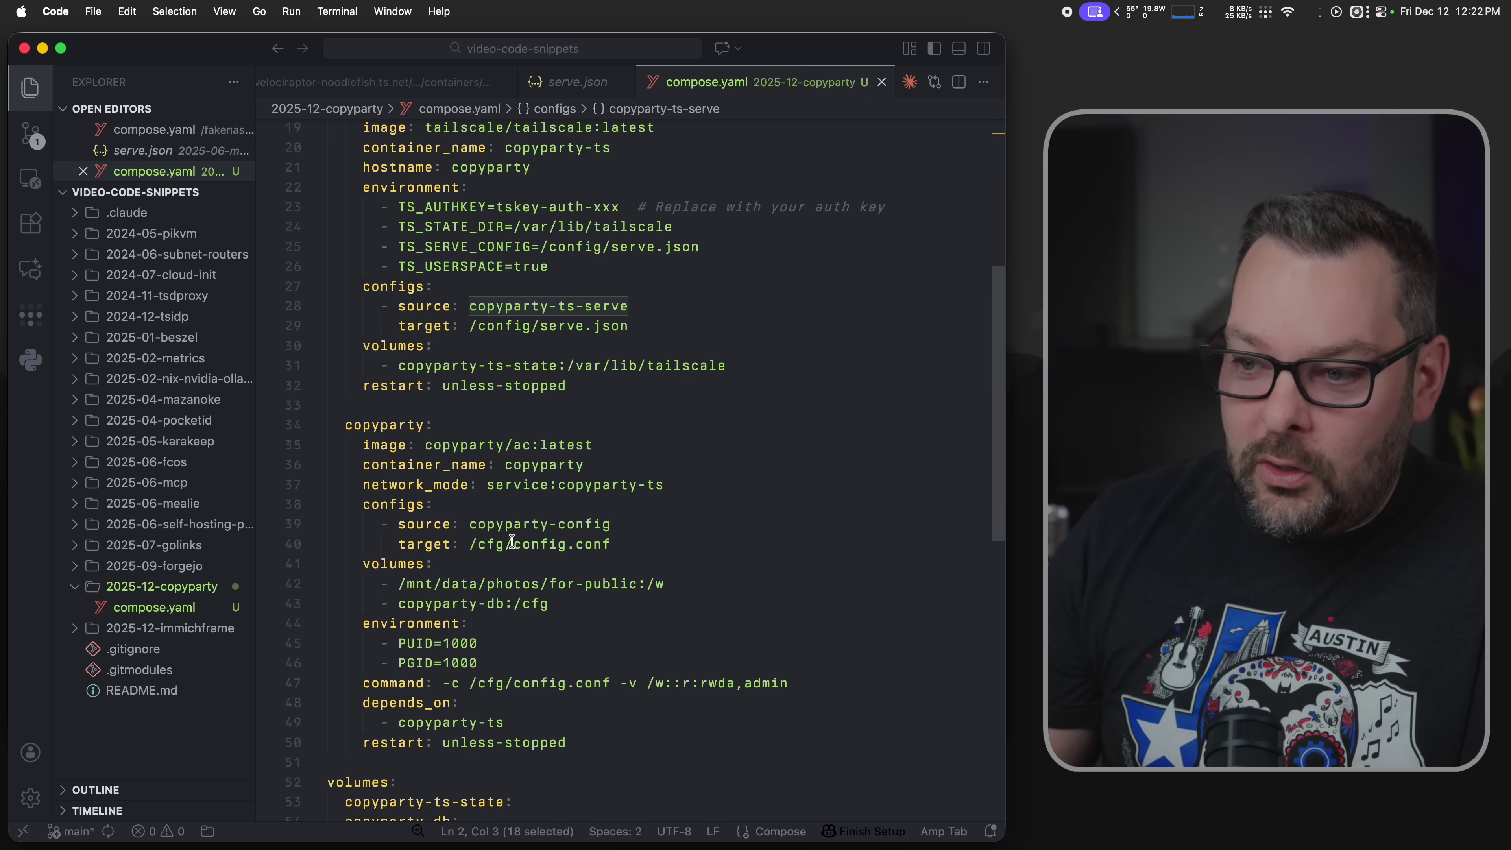
{"action": "left_click", "coordinate": [506, 525]}
{"action": "left_click", "coordinate": [504, 659]}
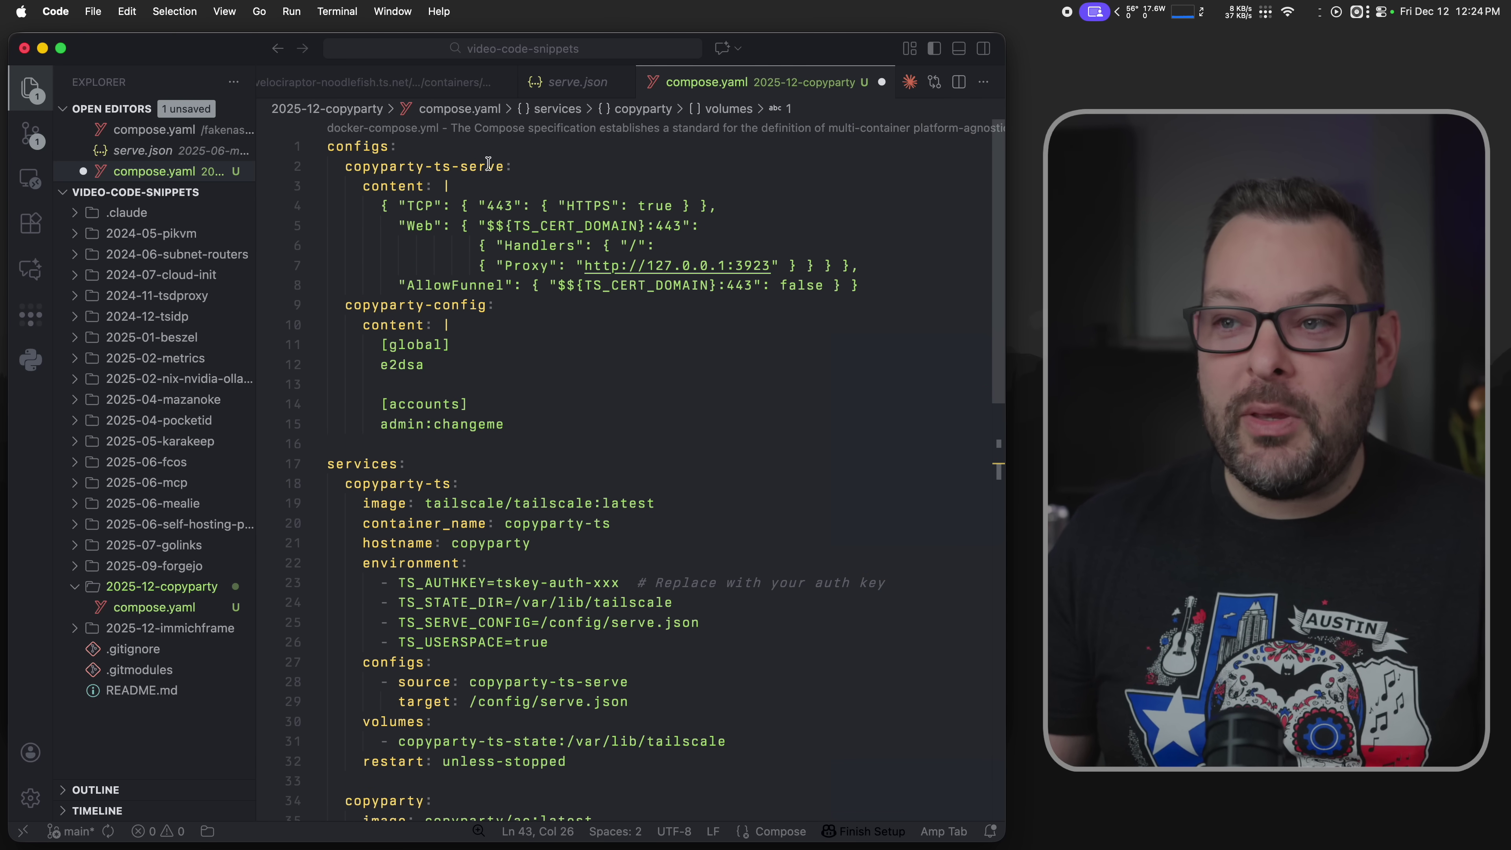
{"action": "left_click", "coordinate": [419, 486]}
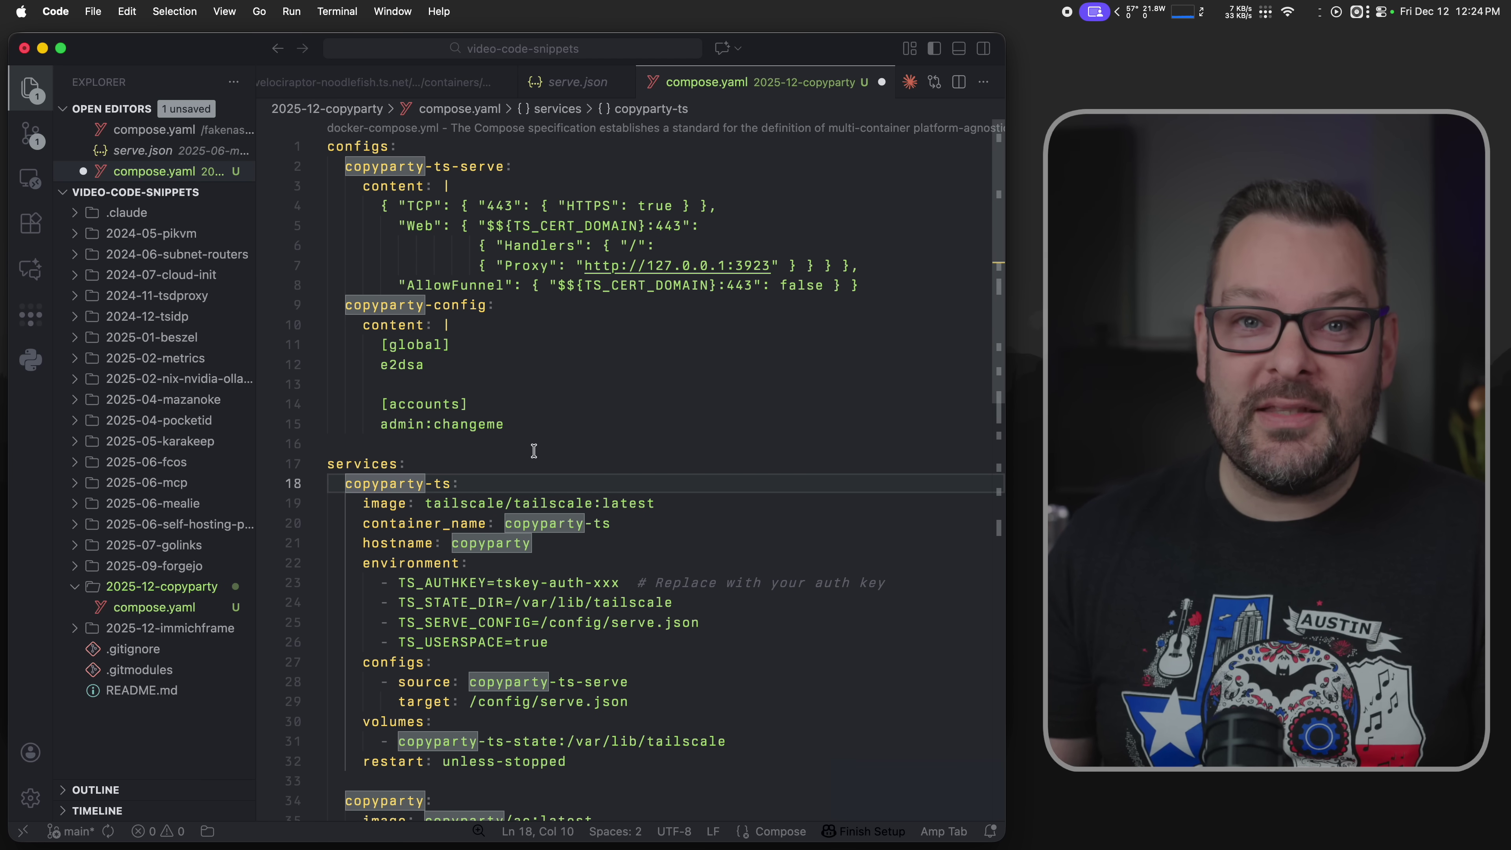
{"action": "key", "text": "super+Tab"}
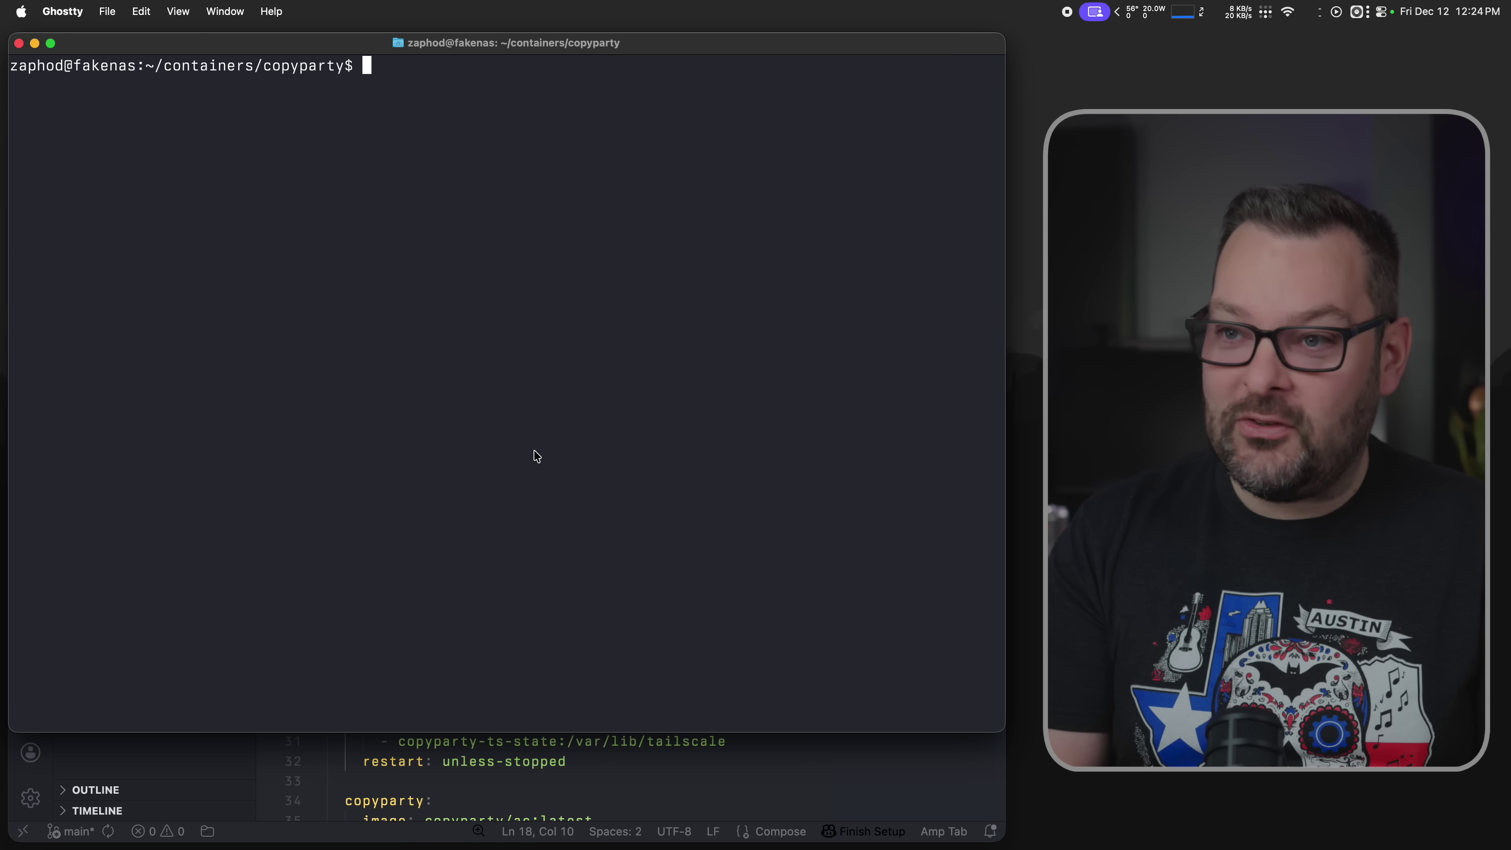
- Recall the serve.json inspection command and highlight compose.yaml's copyparty-ts configs block (lines 27–29)
{"action": "key", "text": "ctrl+r"}
{"action": "type", "text": "exec"}
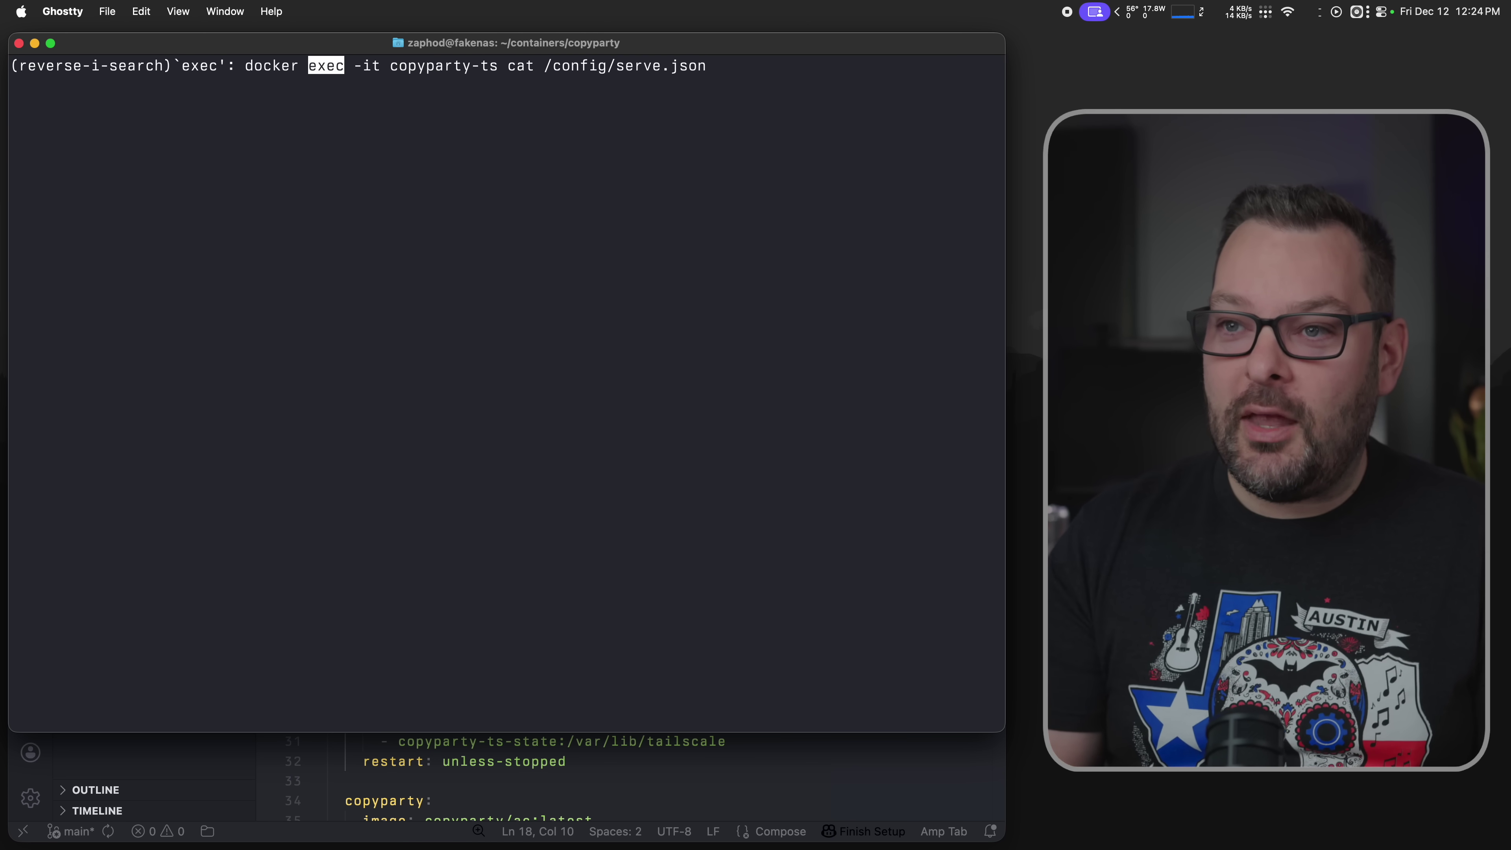
{"action": "key", "text": "Right"}
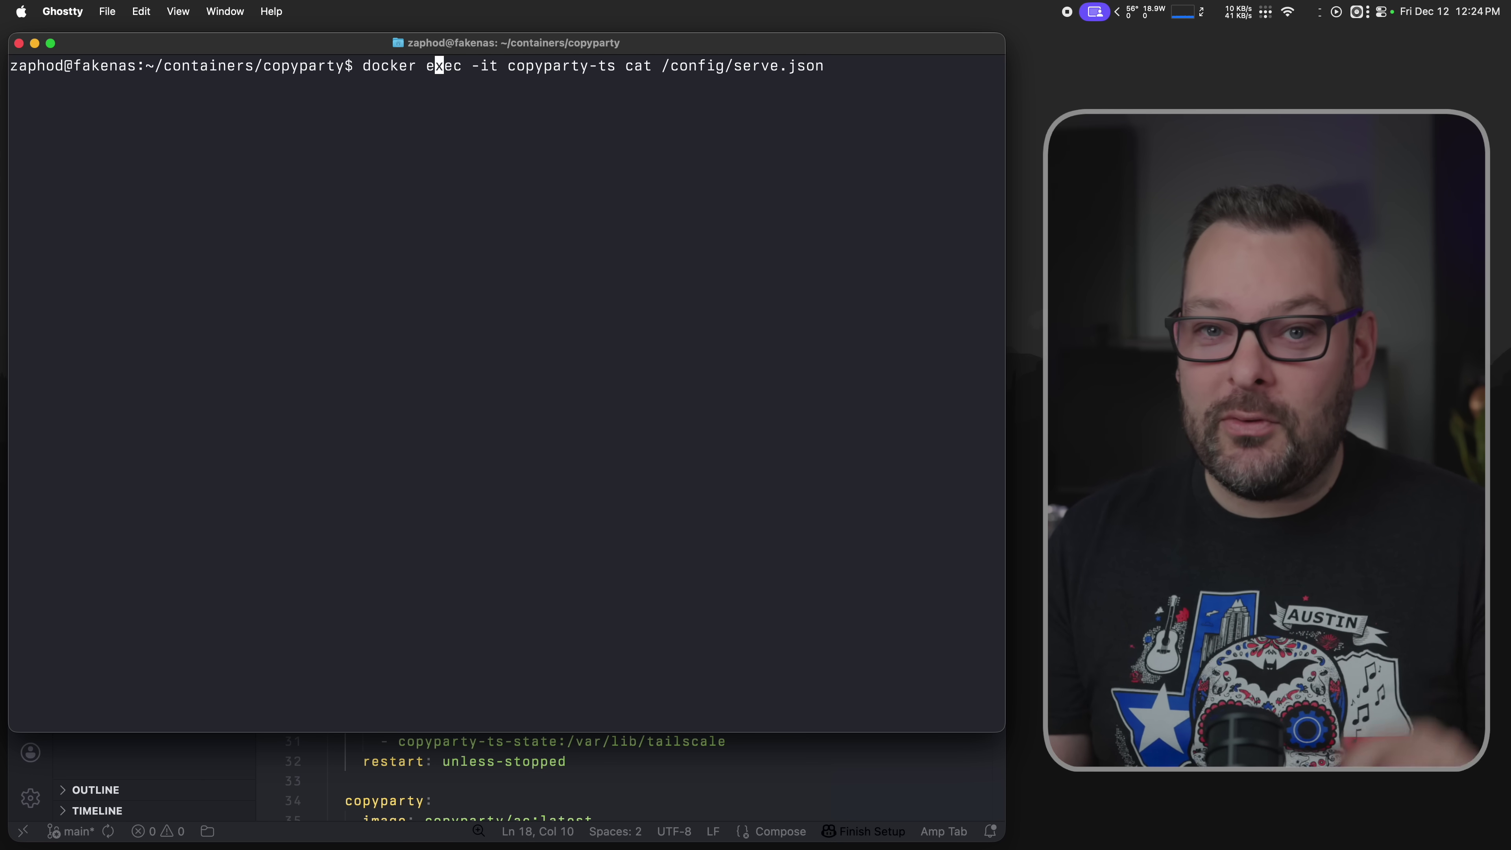
{"action": "key", "text": "super+Tab"}
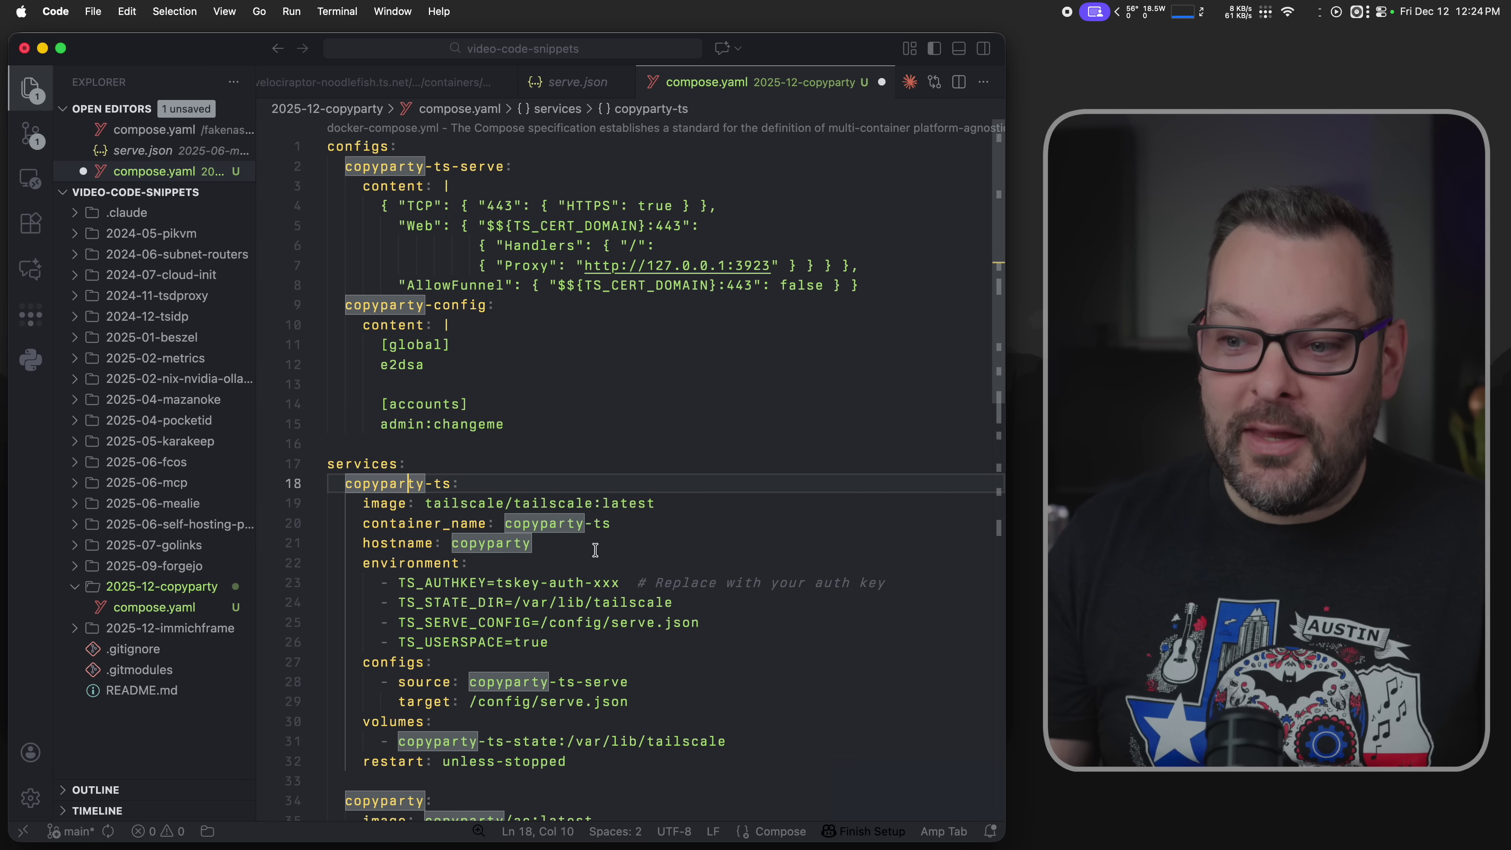
{"action": "scroll", "coordinate": [595, 550], "scroll_direction": "down", "scroll_amount": 2}
{"action": "left_click", "coordinate": [640, 620]}
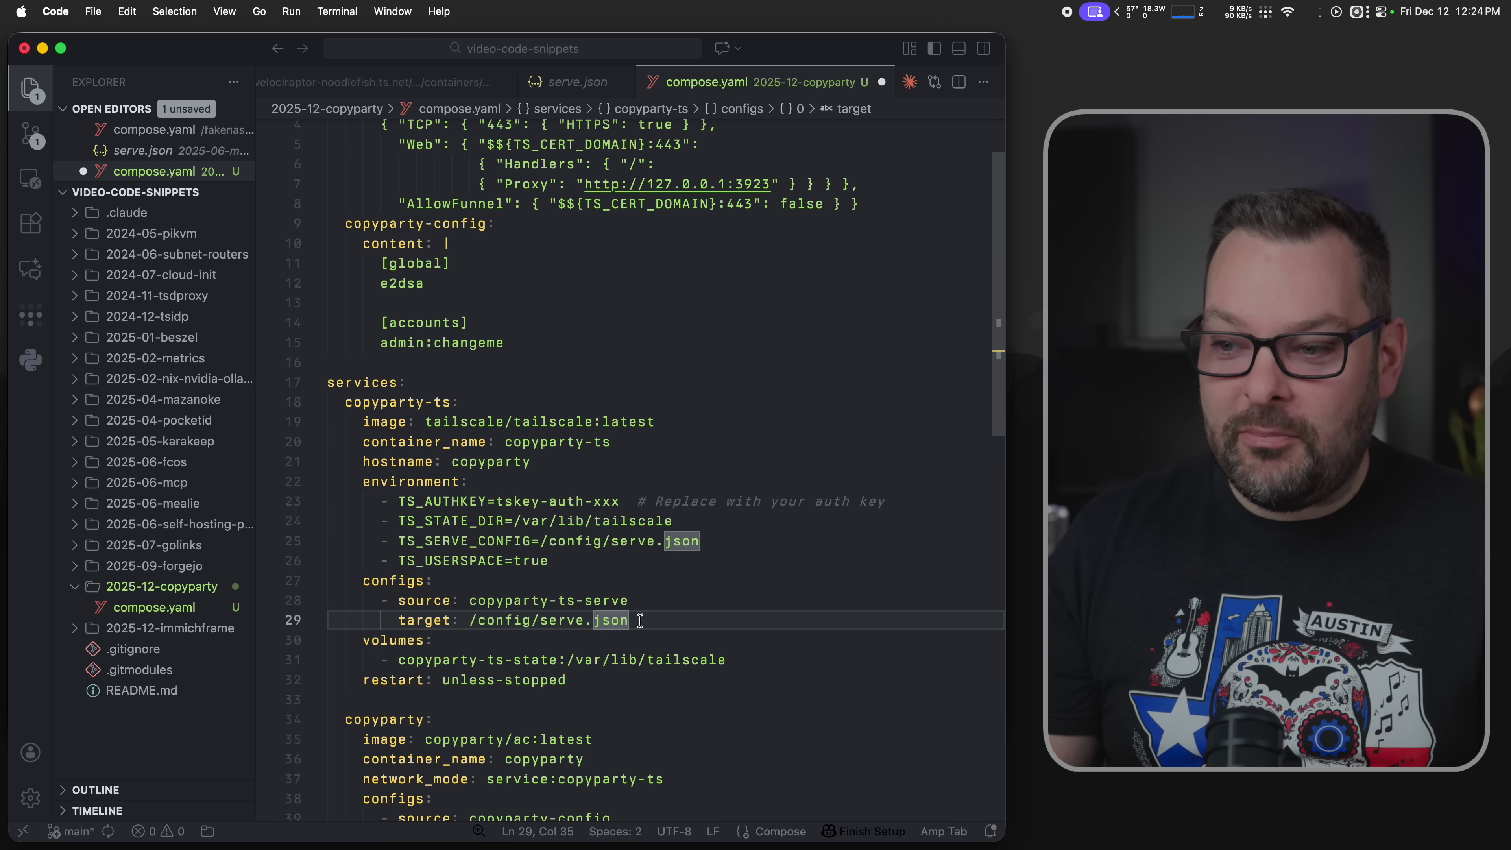
{"action": "left_click_drag", "start_coordinate": [640, 620], "coordinate": [321, 589]}
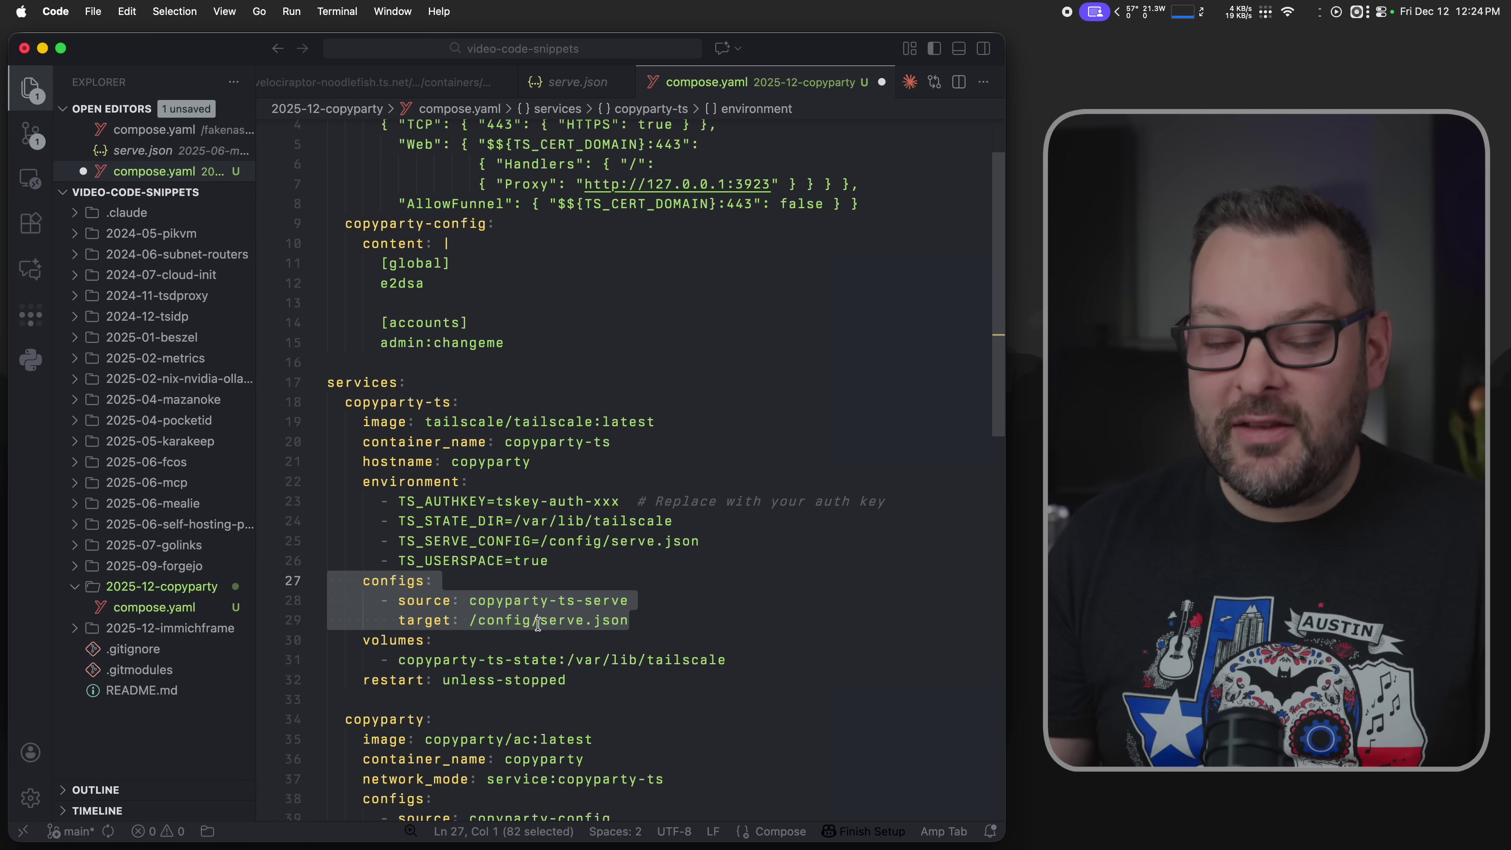
- Print the container's serve.json and compare it with compose.yaml's serve config on lines 4–8
{"action": "key", "text": "super+Tab"}
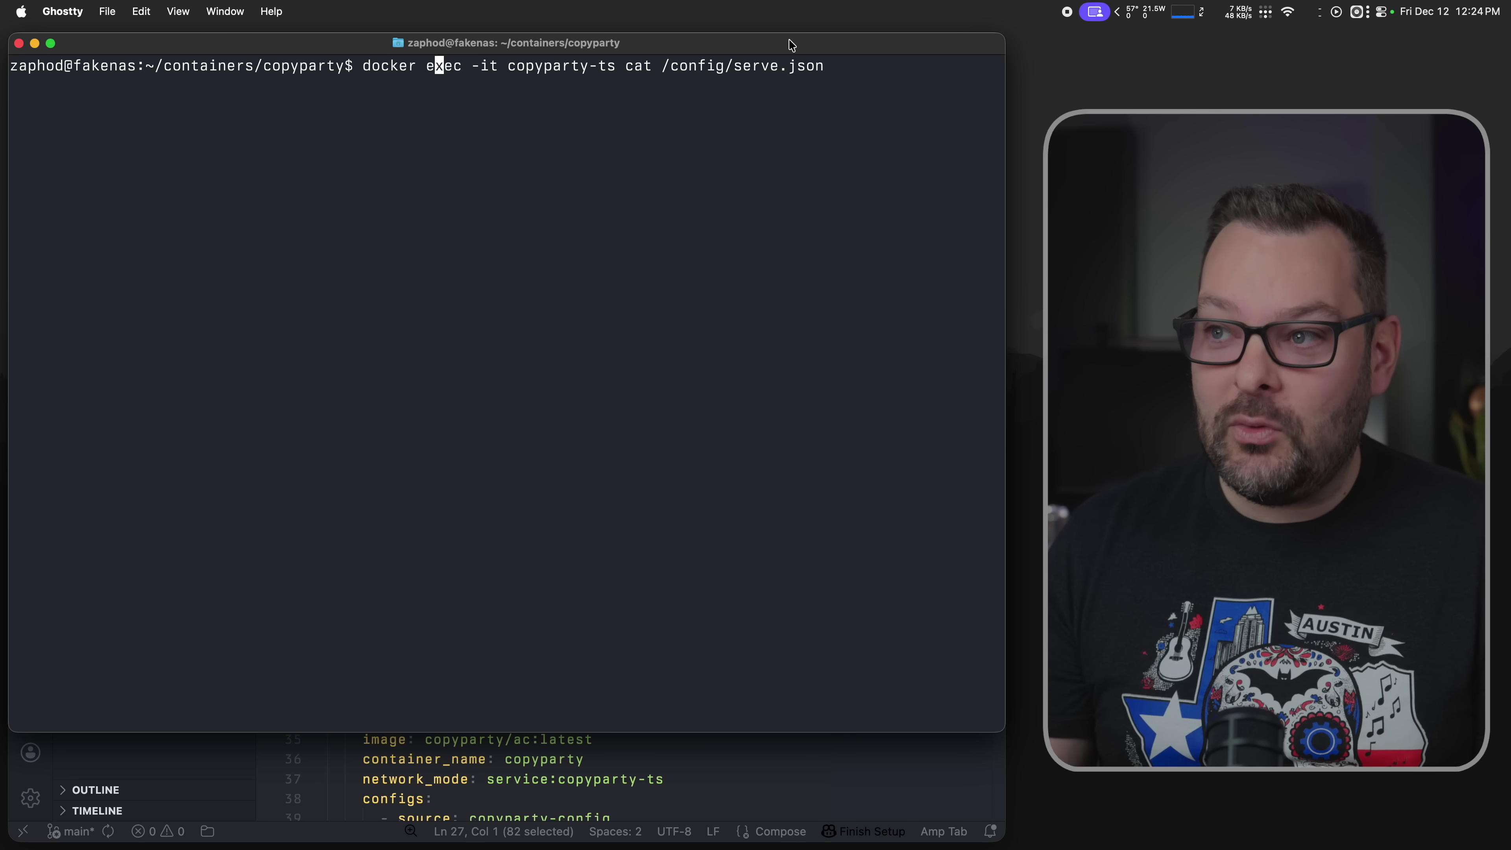
{"action": "key", "text": "Return"}
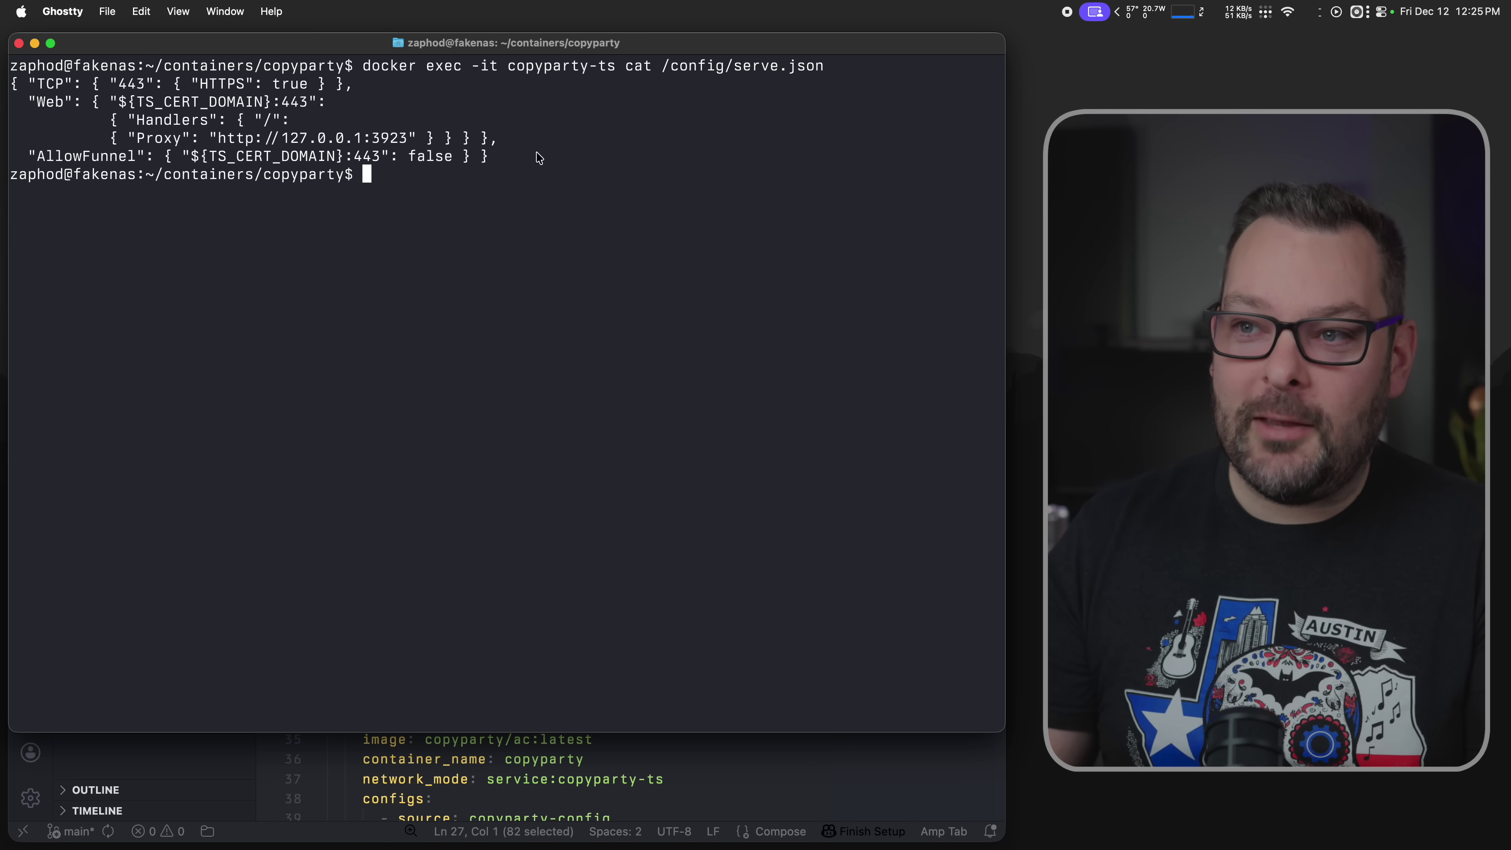
{"action": "left_click_drag", "start_coordinate": [515, 157], "coordinate": [10, 83]}
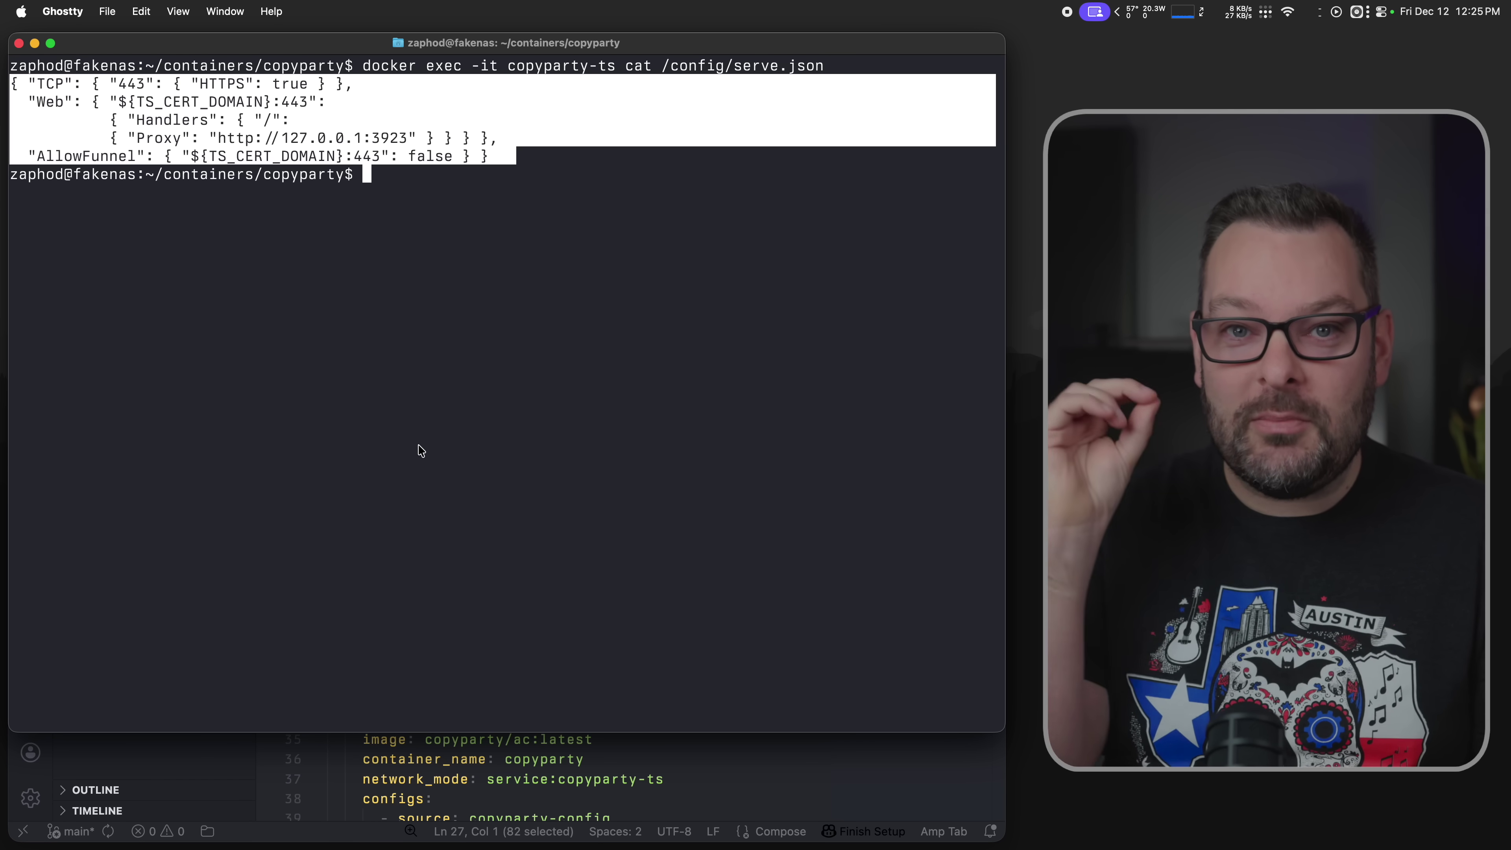
{"action": "key", "text": "super+Tab"}
{"action": "scroll", "coordinate": [494, 301], "scroll_direction": "up", "scroll_amount": 2}
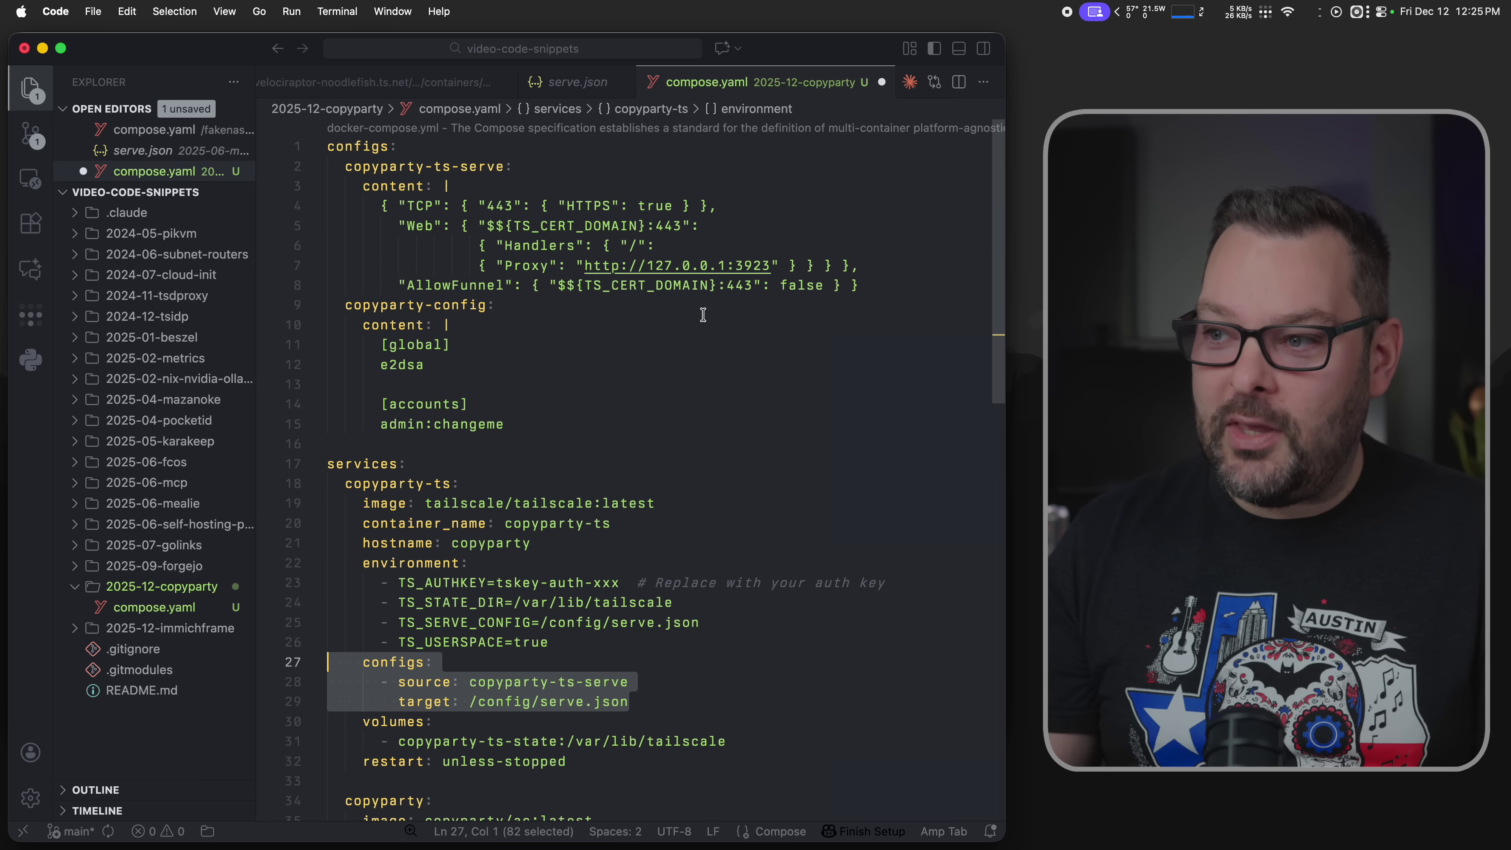
{"action": "left_click_drag", "start_coordinate": [859, 289], "coordinate": [267, 197]}
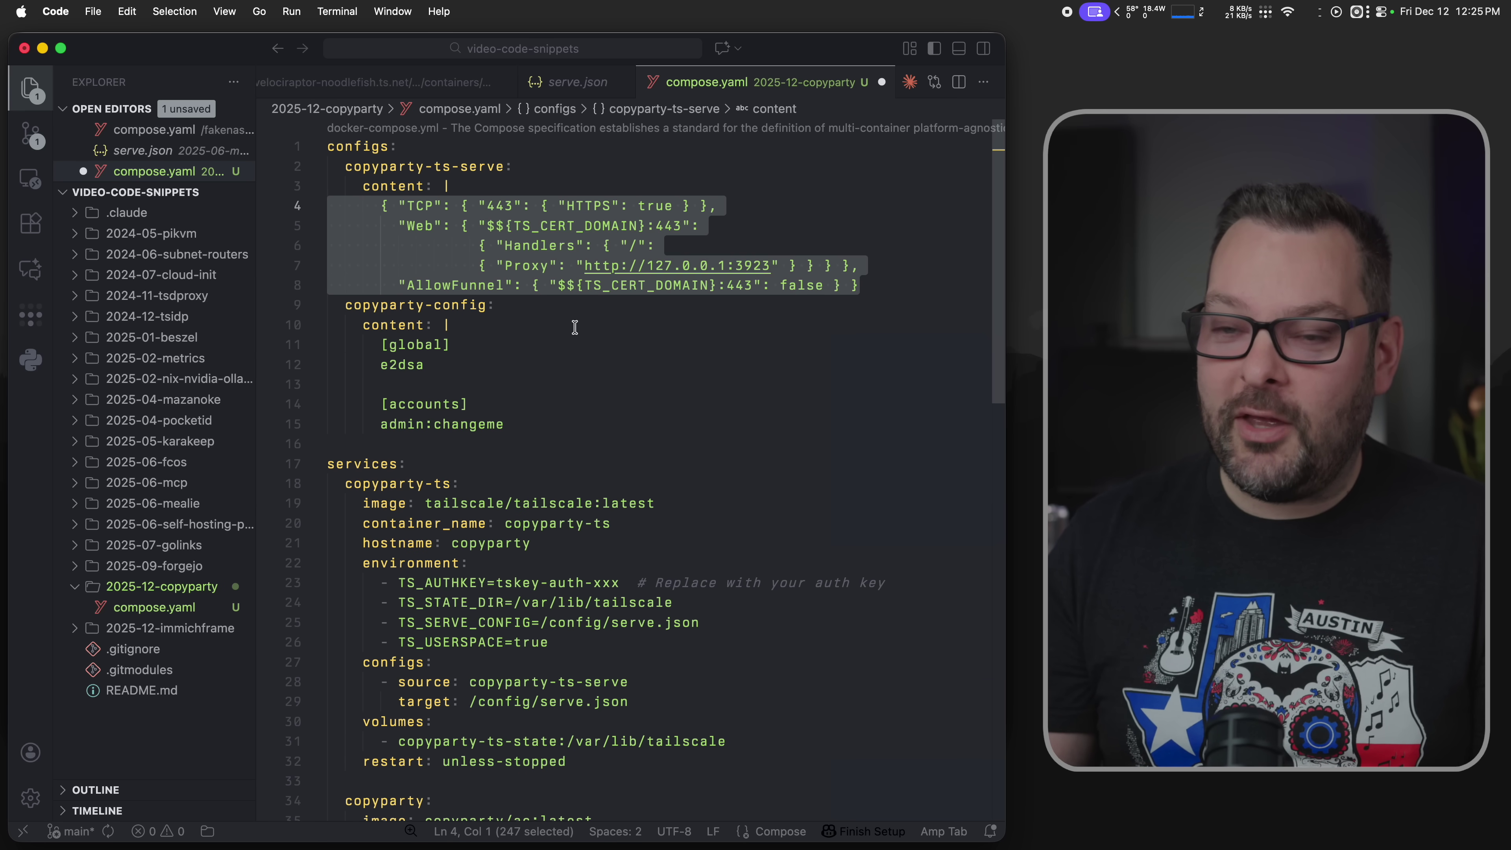
{"action": "key", "text": "super+Tab"}
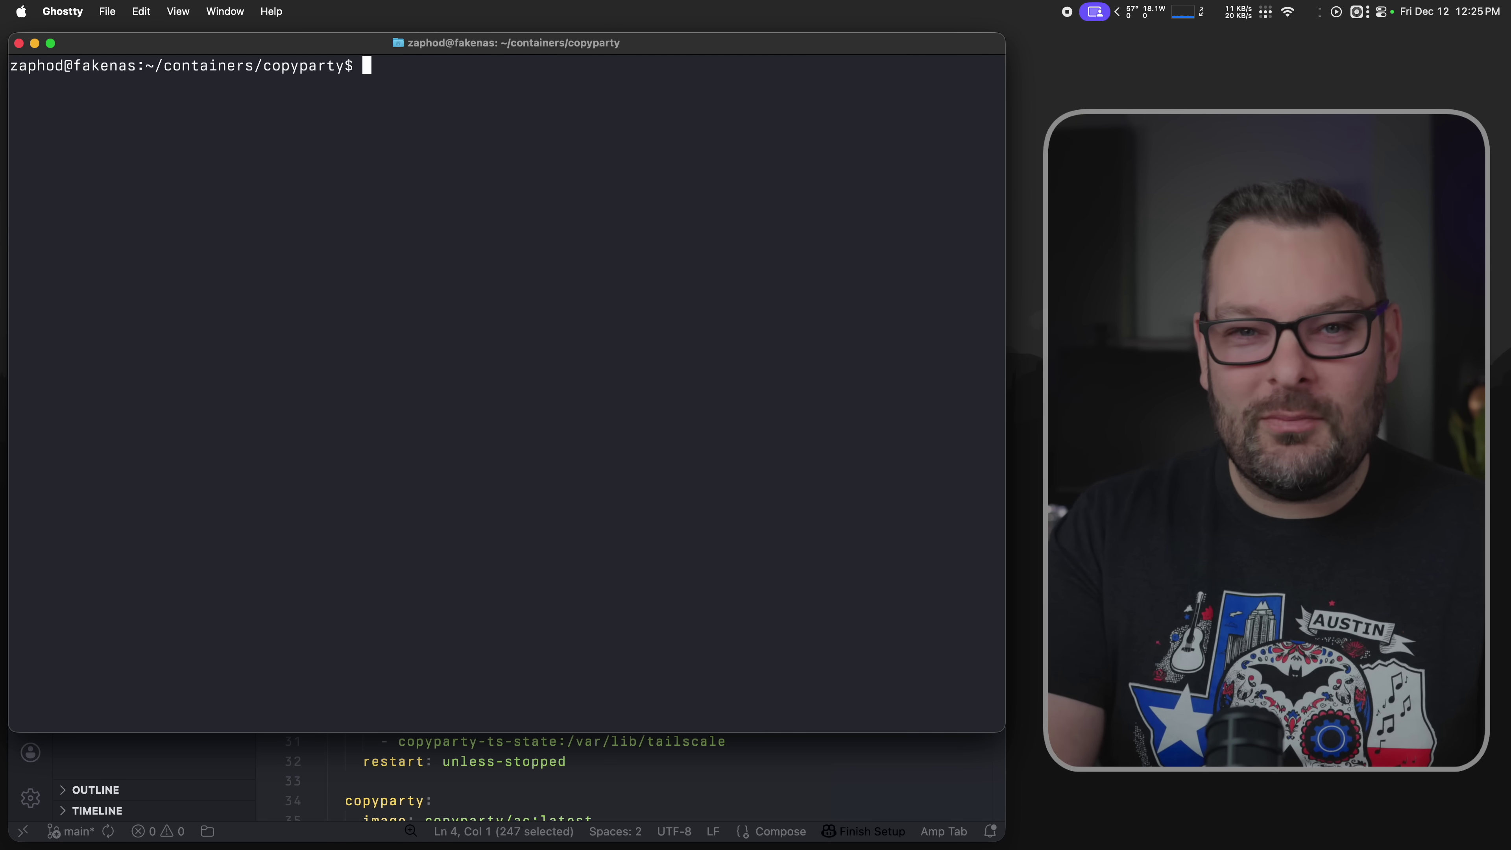
- In vi, replace false with true for AllowFunnel on line 8 of compose.yaml and save
{"action": "type", "text": "vi compose.yaml"}
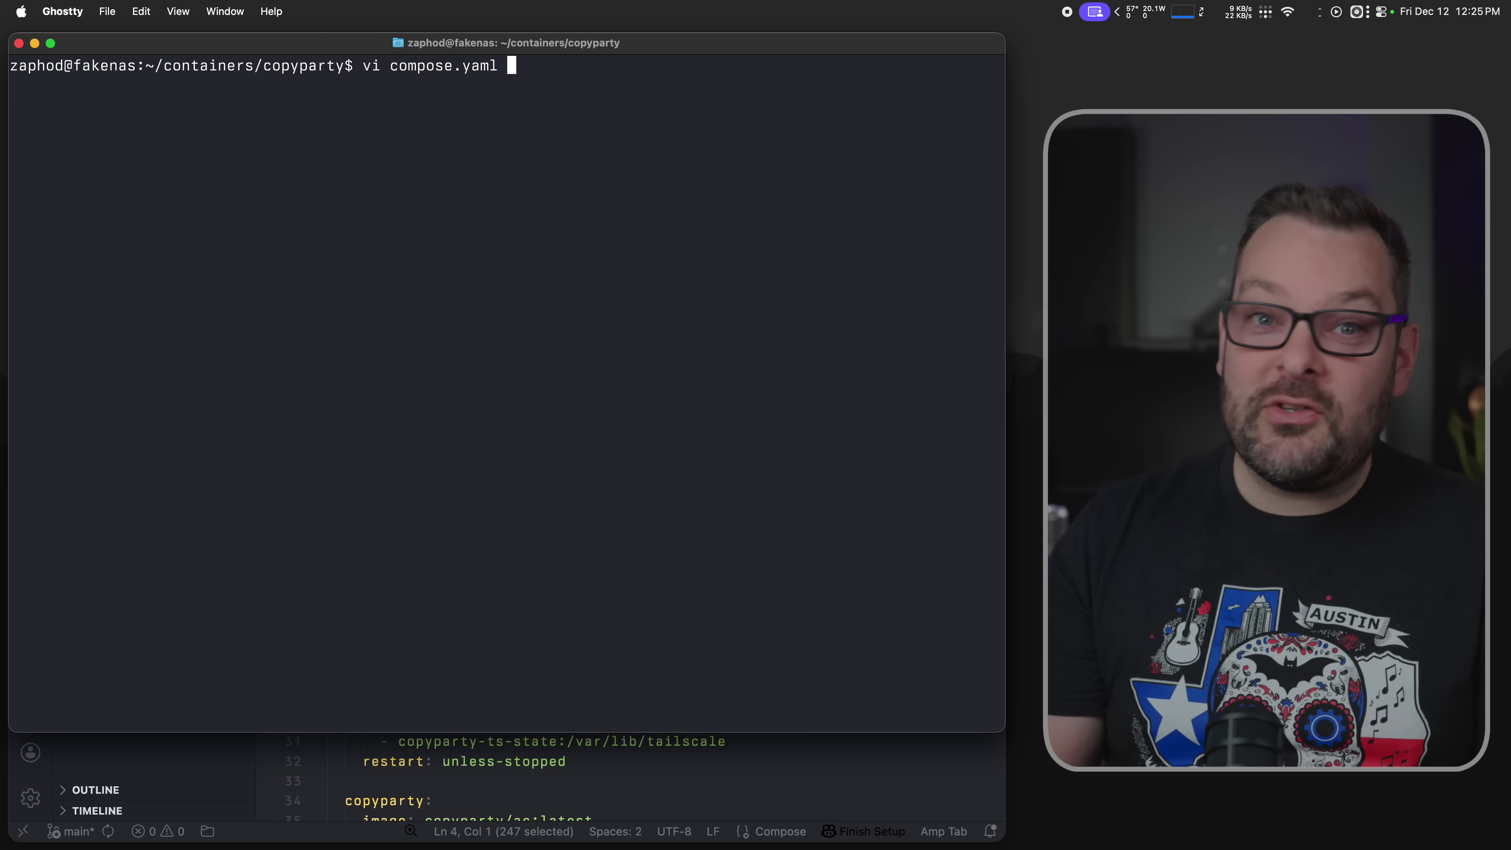
{"action": "key", "text": "Return"}
{"action": "left_click", "coordinate": [507, 192]}
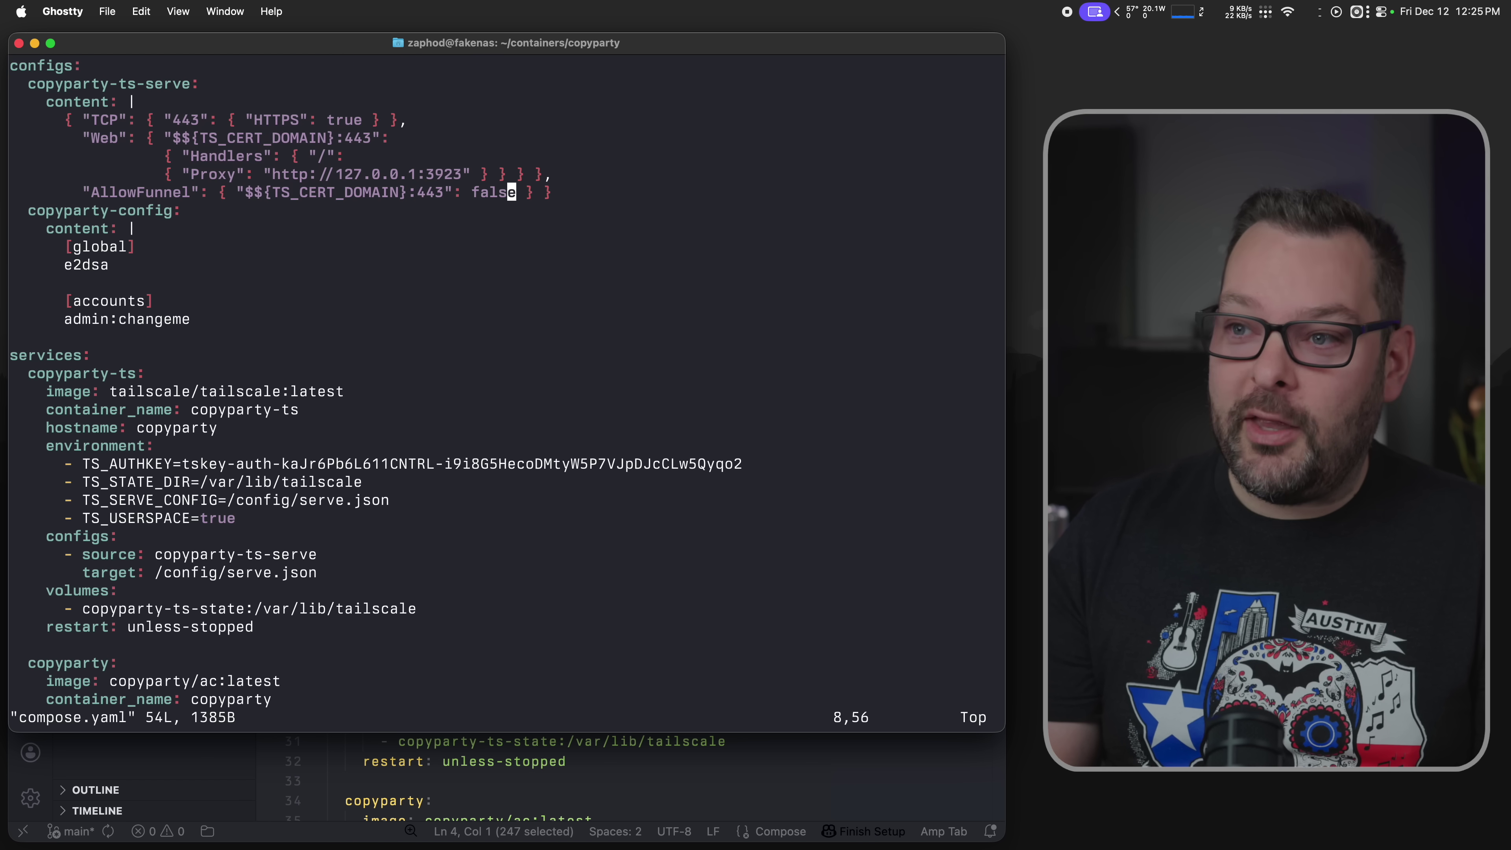
{"action": "key", "text": "Left"}
{"action": "key", "text": "Left"}
{"action": "key", "text": "Left"}
{"action": "key", "text": "Left"}
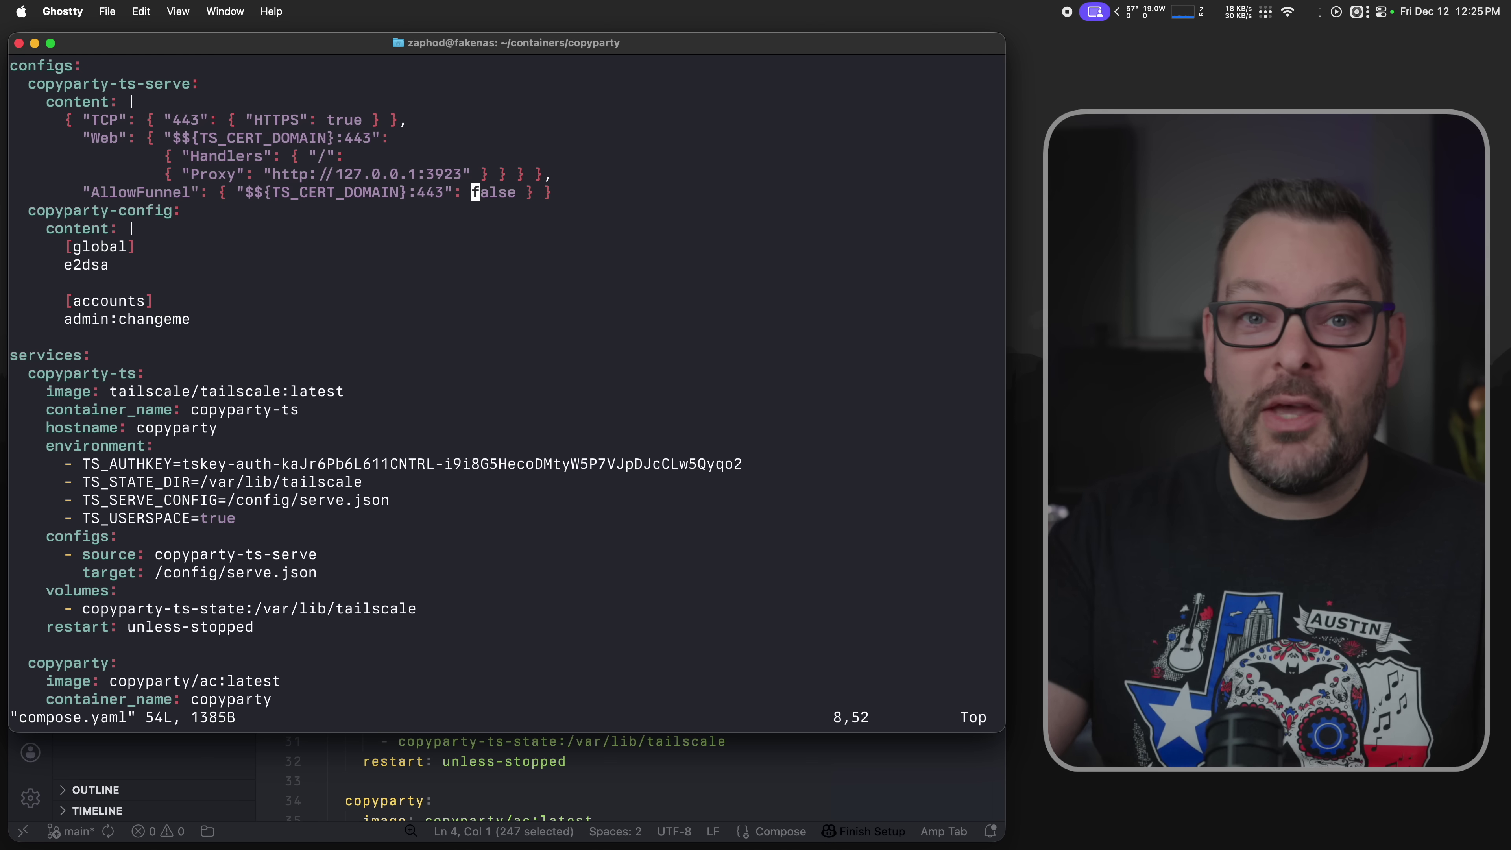
{"action": "type", "text": "cwtrue"}
{"action": "key", "text": "Escape"}
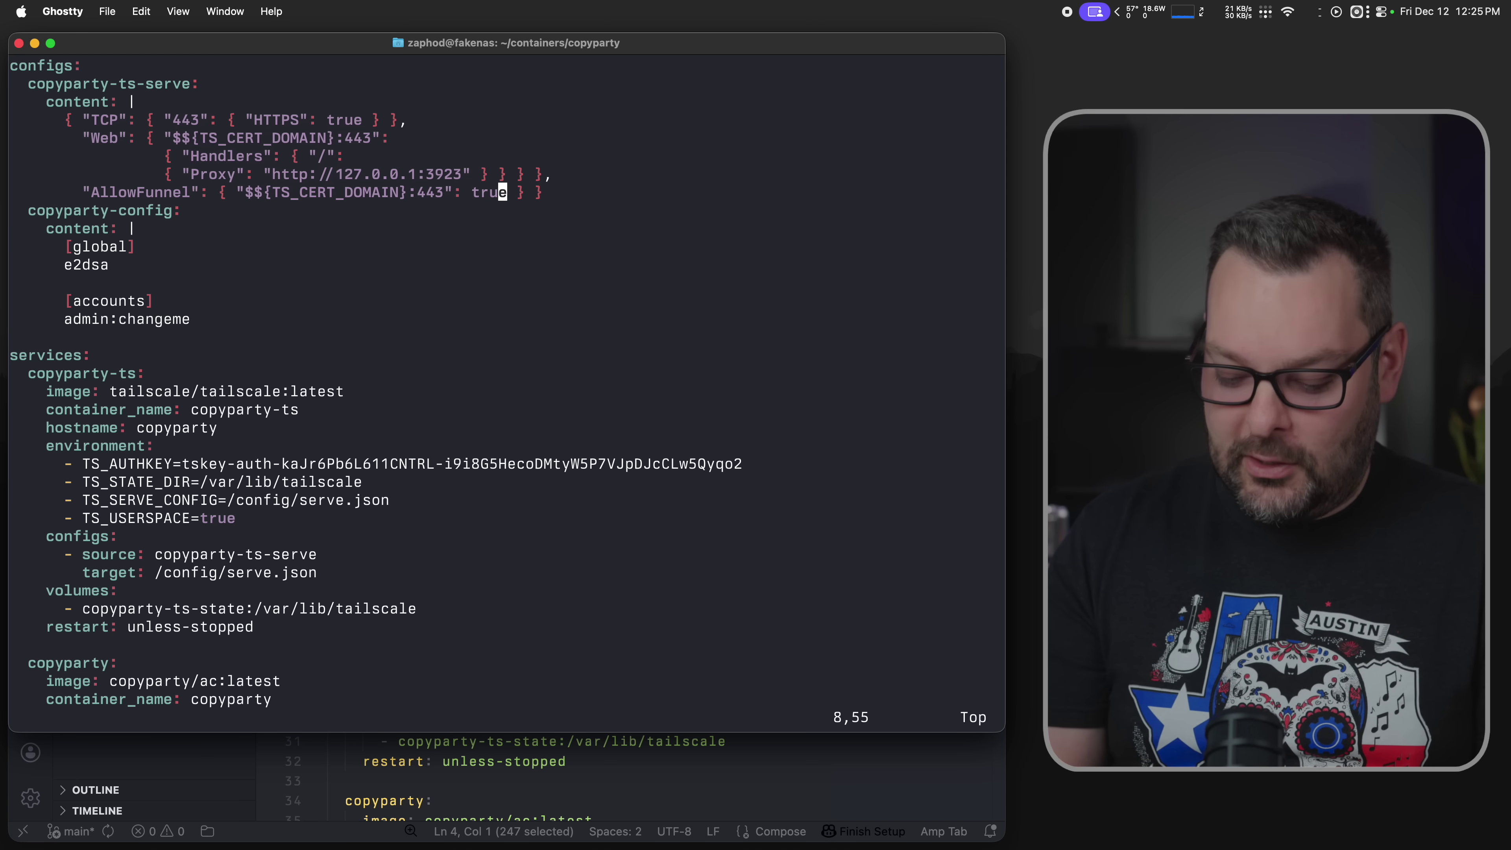
{"action": "type", "text": ":wq"}
{"action": "key", "text": "Return"}
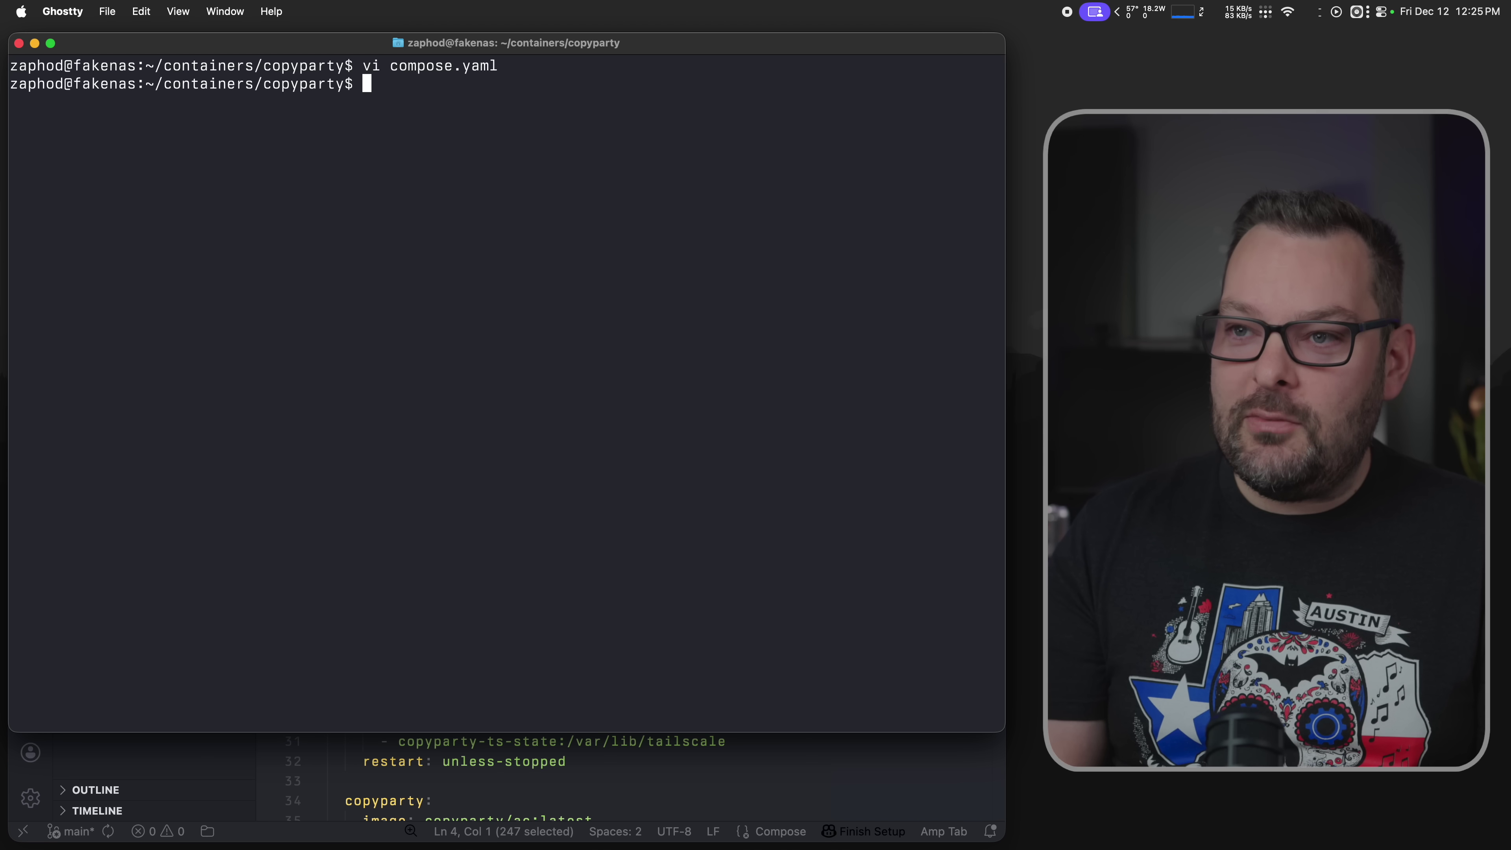
- Run docker compose restart, then rerun the serve.json check, which still shows AllowFunnel false
{"action": "type", "text": "docke"}
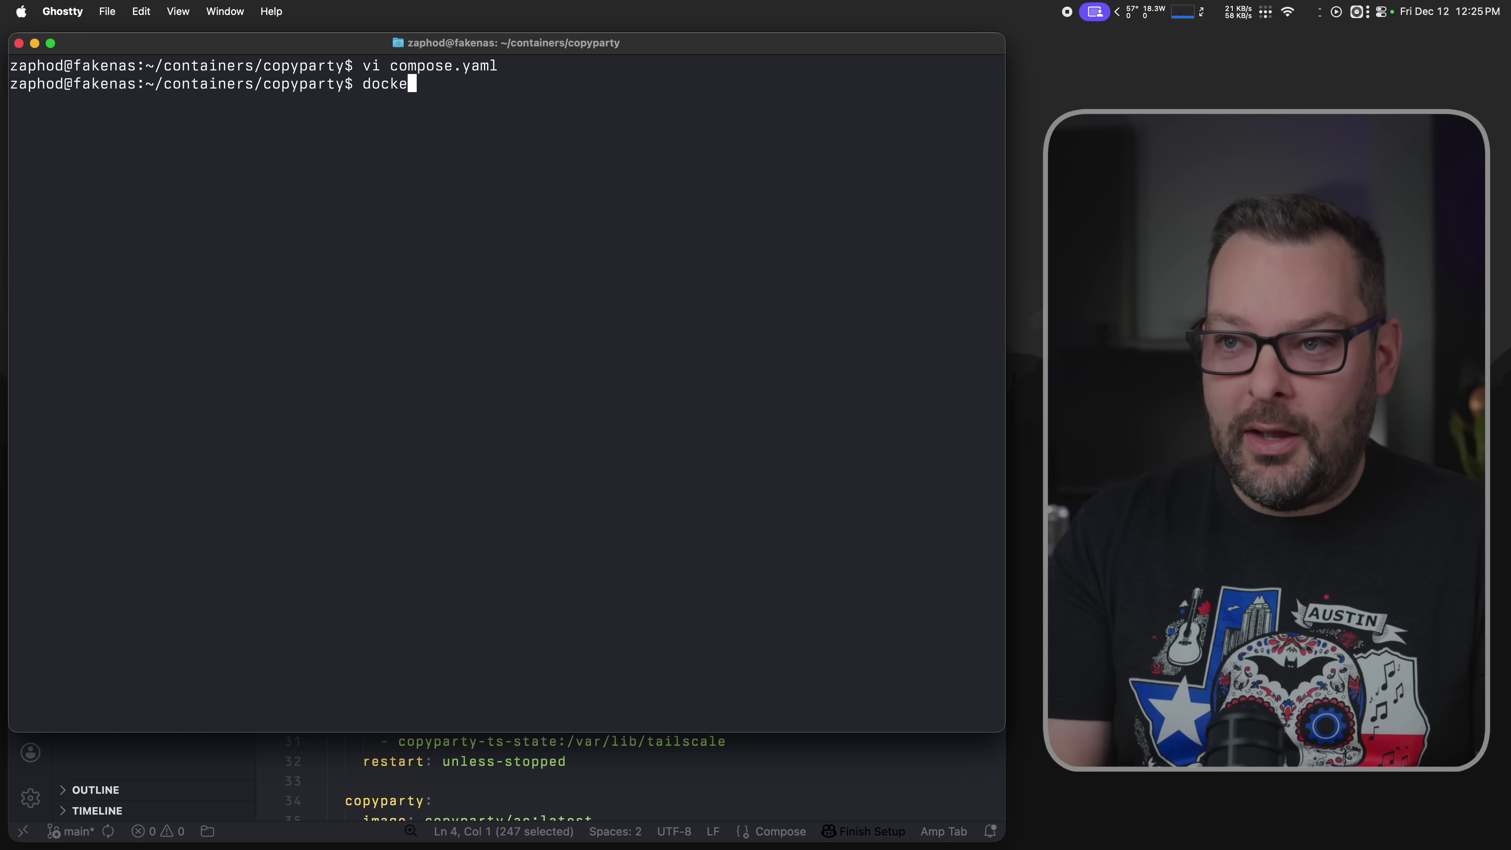
{"action": "type", "text": "r compose restart"}
{"action": "key", "text": "Return"}
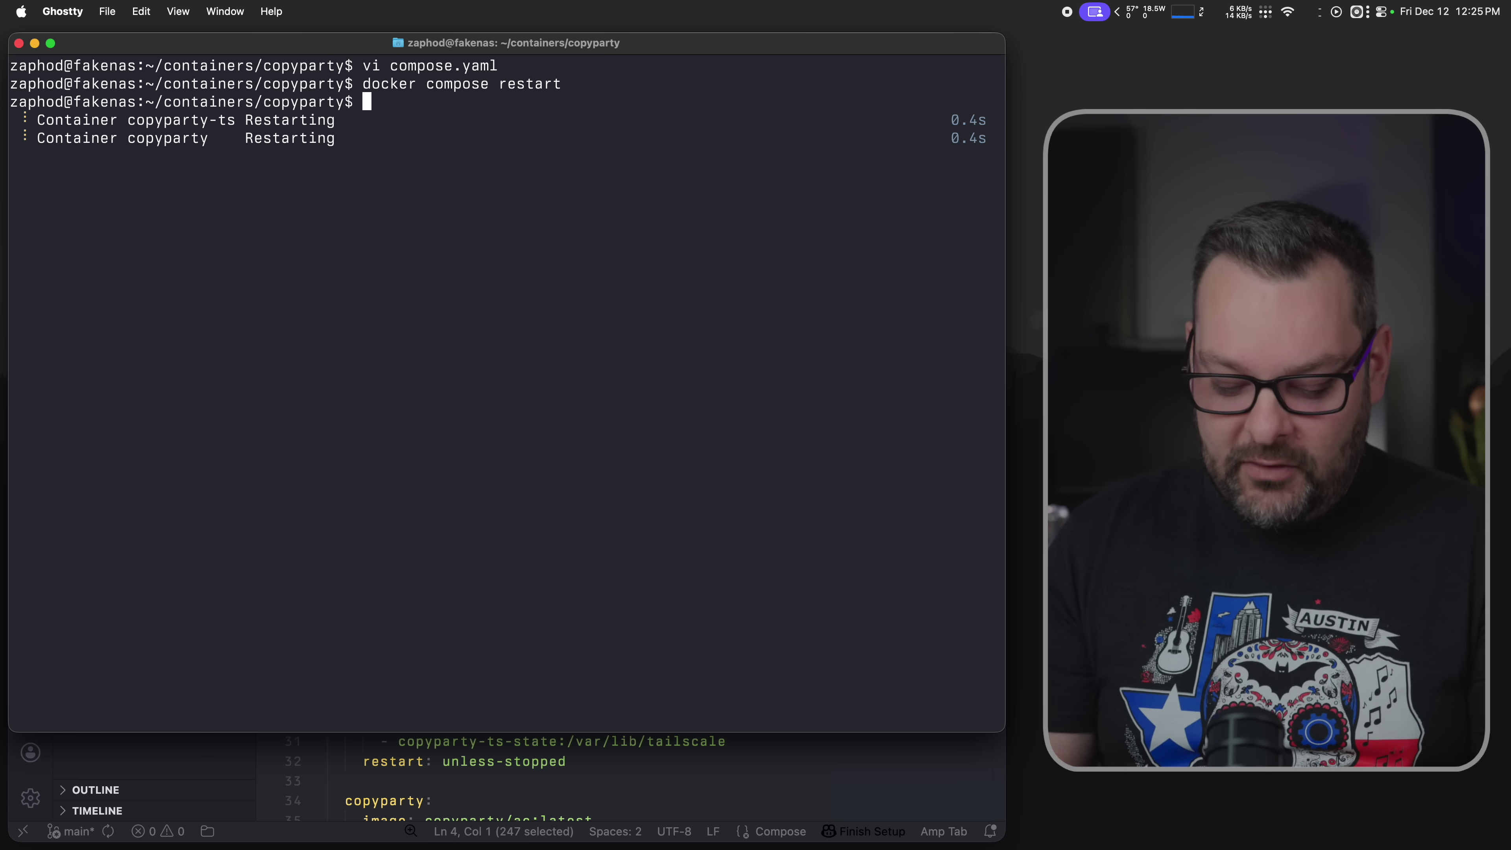
{"action": "key", "text": "ctrl+r"}
{"action": "type", "text": "exec"}
{"action": "key", "text": "Return"}
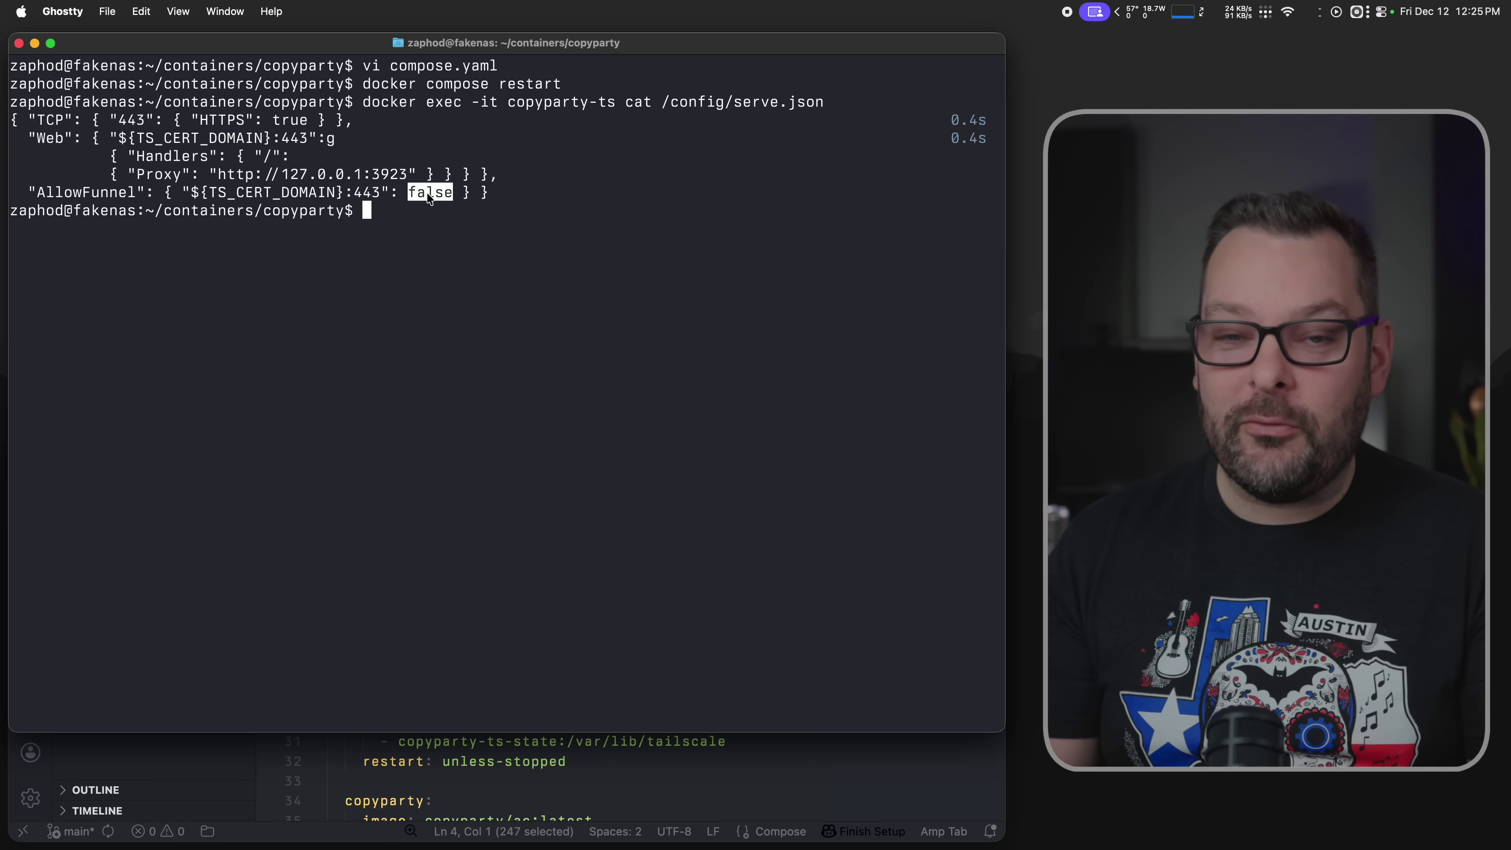
- Print compose.yaml with cat and highlight its AllowFunnel true value
{"action": "type", "text": "cat compose.yaml"}
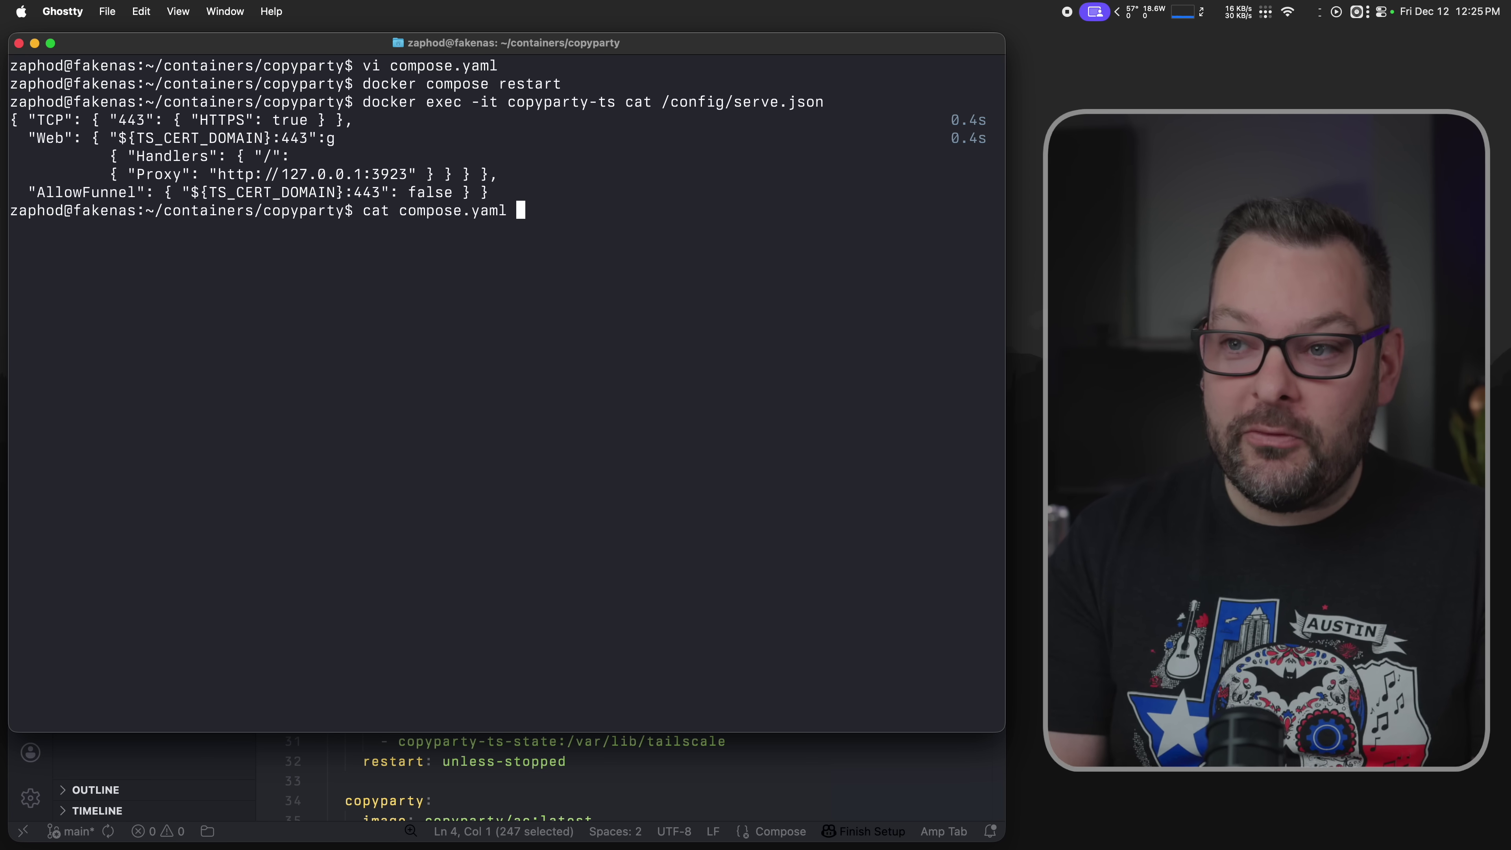
{"action": "key", "text": "Return"}
{"action": "scroll", "coordinate": [404, 315], "scroll_direction": "up", "scroll_amount": 10}
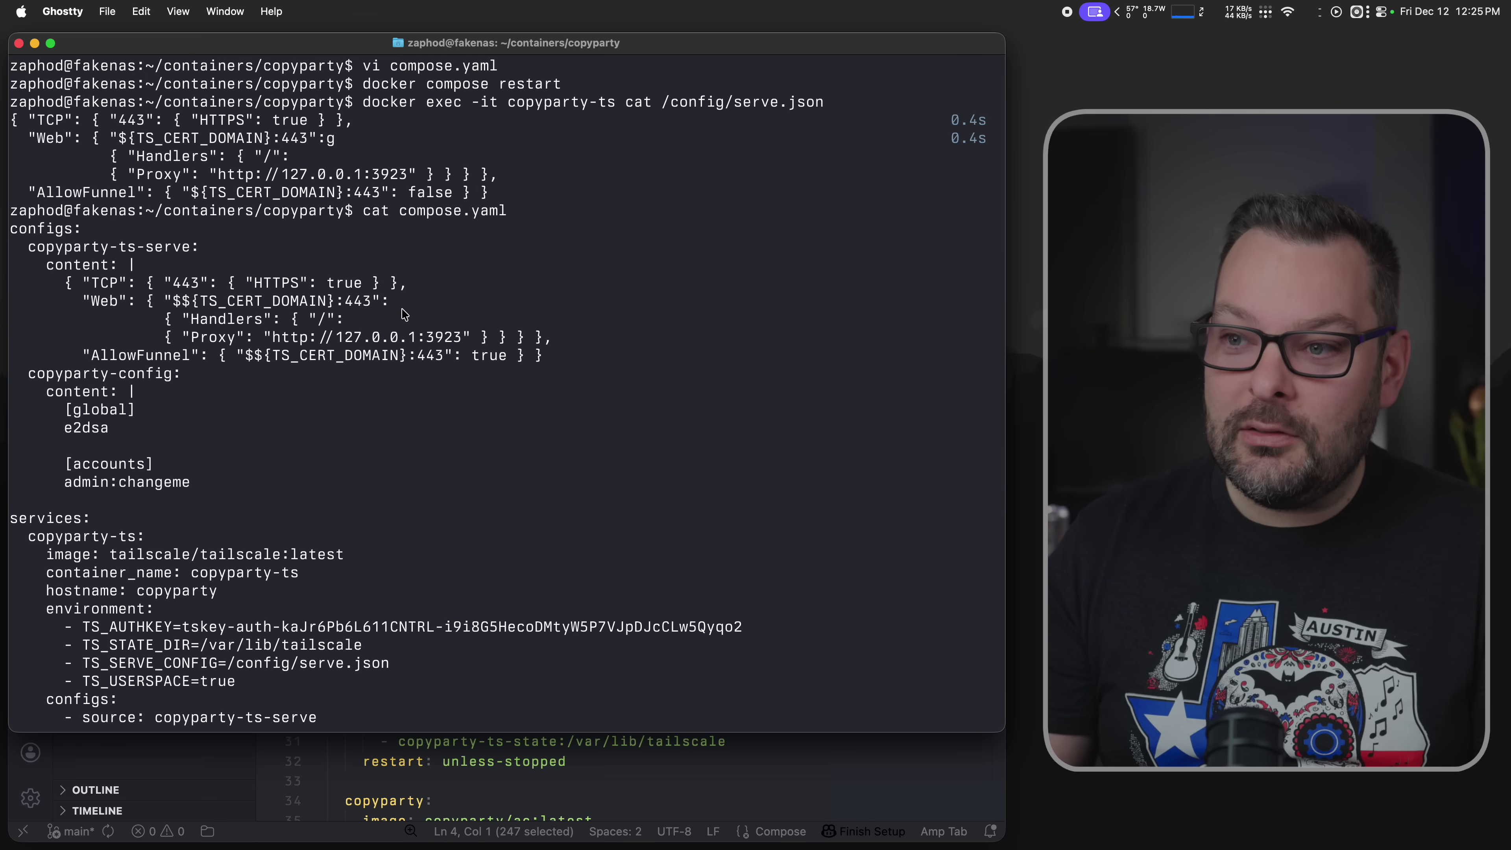
{"action": "double_click", "coordinate": [502, 356]}
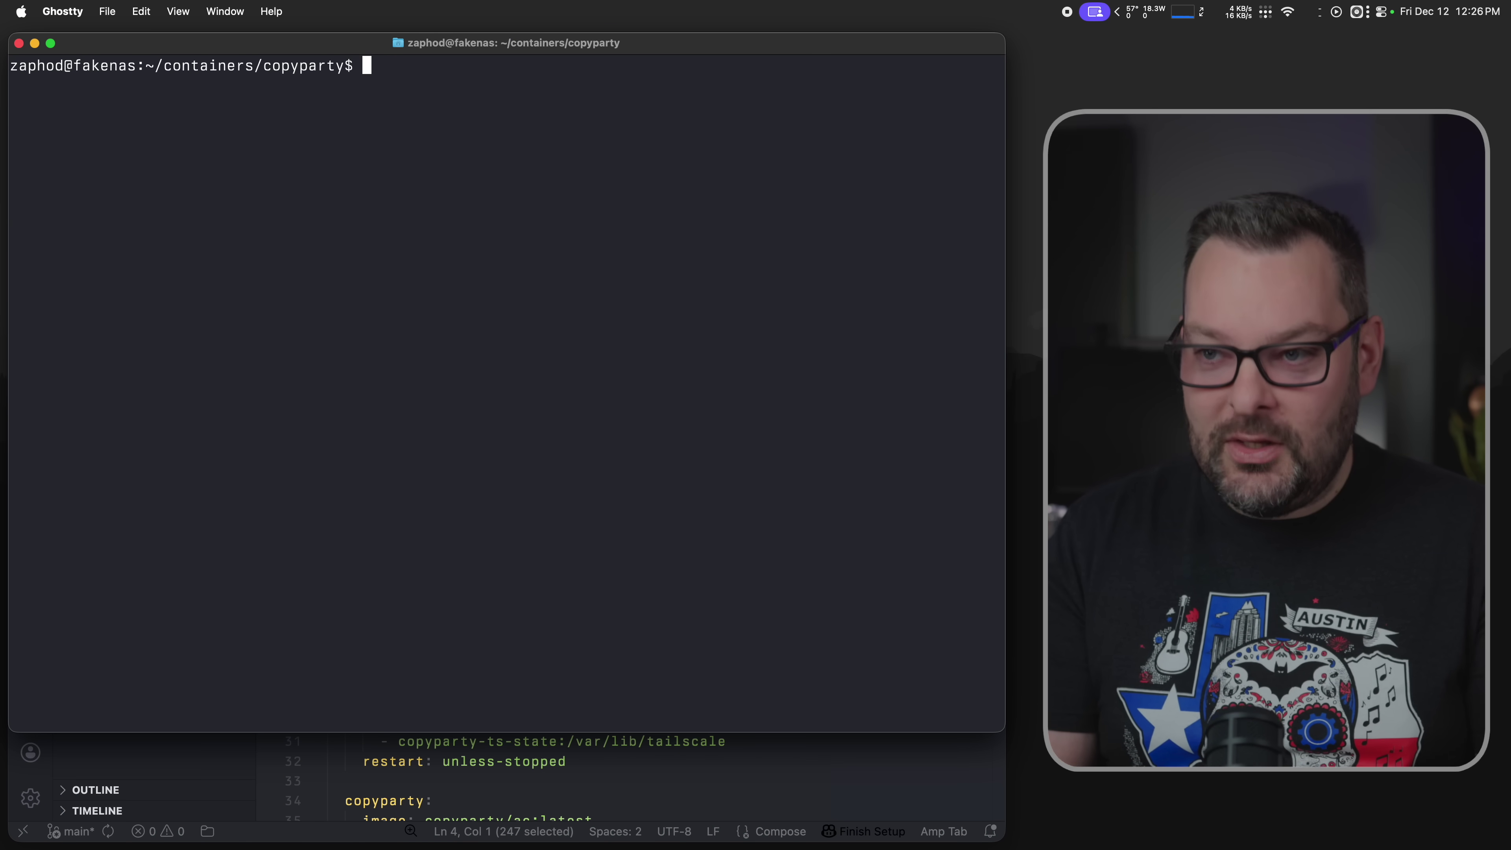
- Run docker compose up -d --force-recreate, then rerun the serve.json check showing AllowFunnel true
{"action": "key", "text": "ctrl+r"}
{"action": "type", "text": "force"}
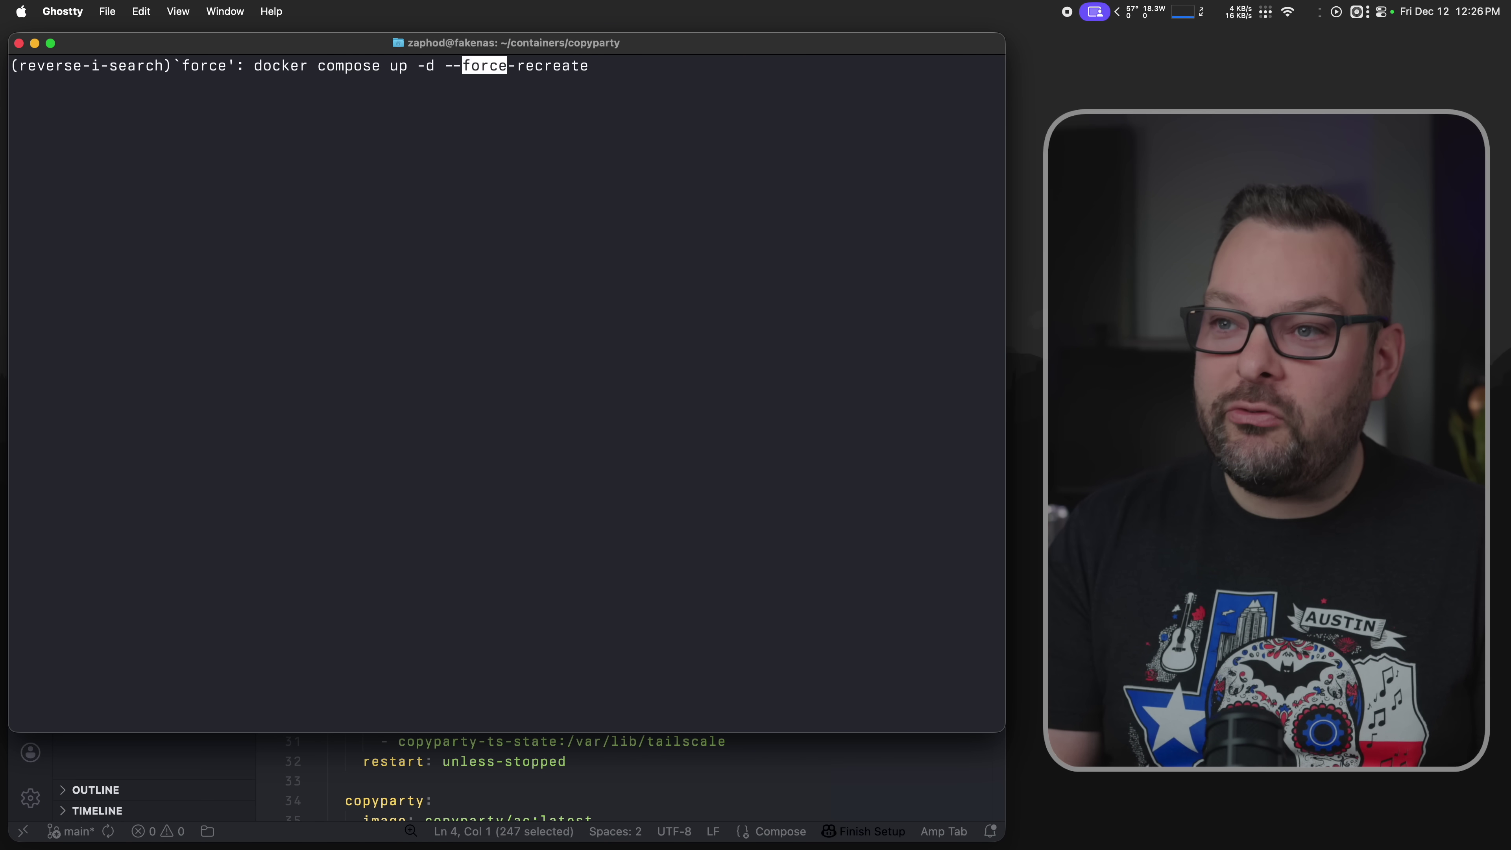
{"action": "key", "text": "Right"}
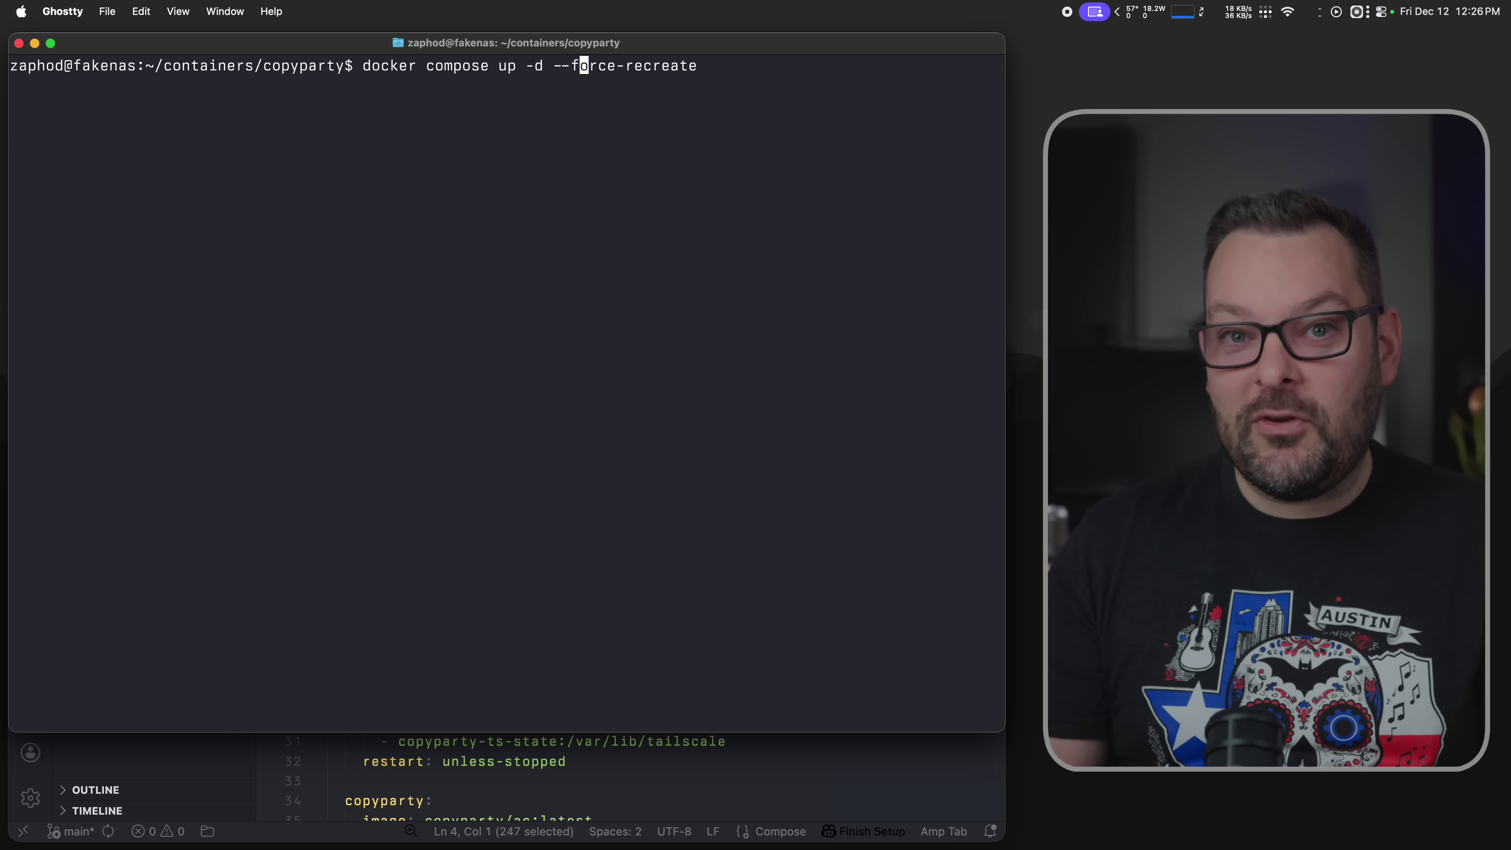
{"action": "key", "text": "Return"}
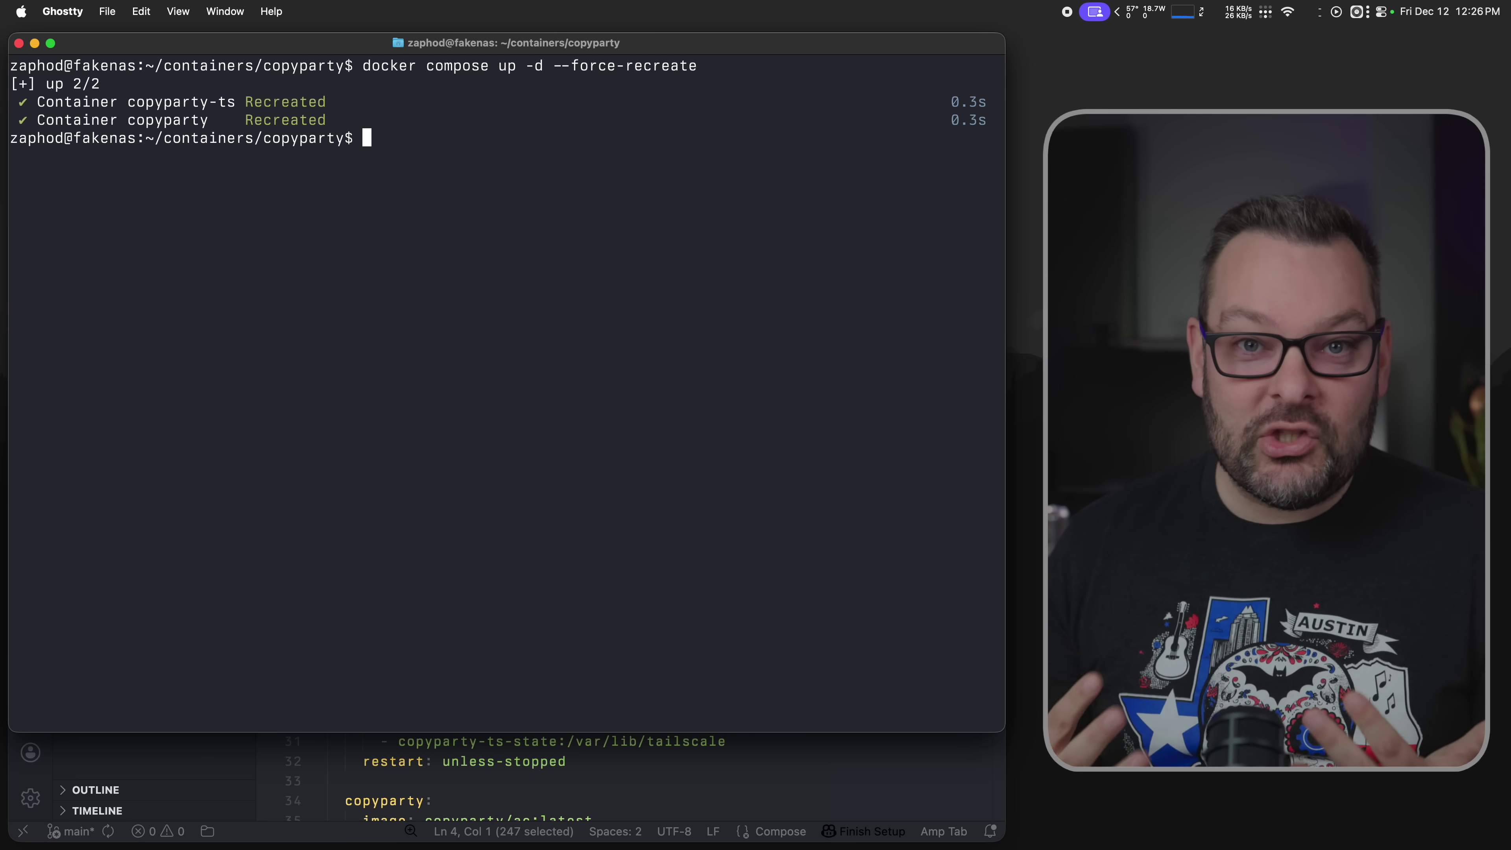
{"action": "key", "text": "Up"}
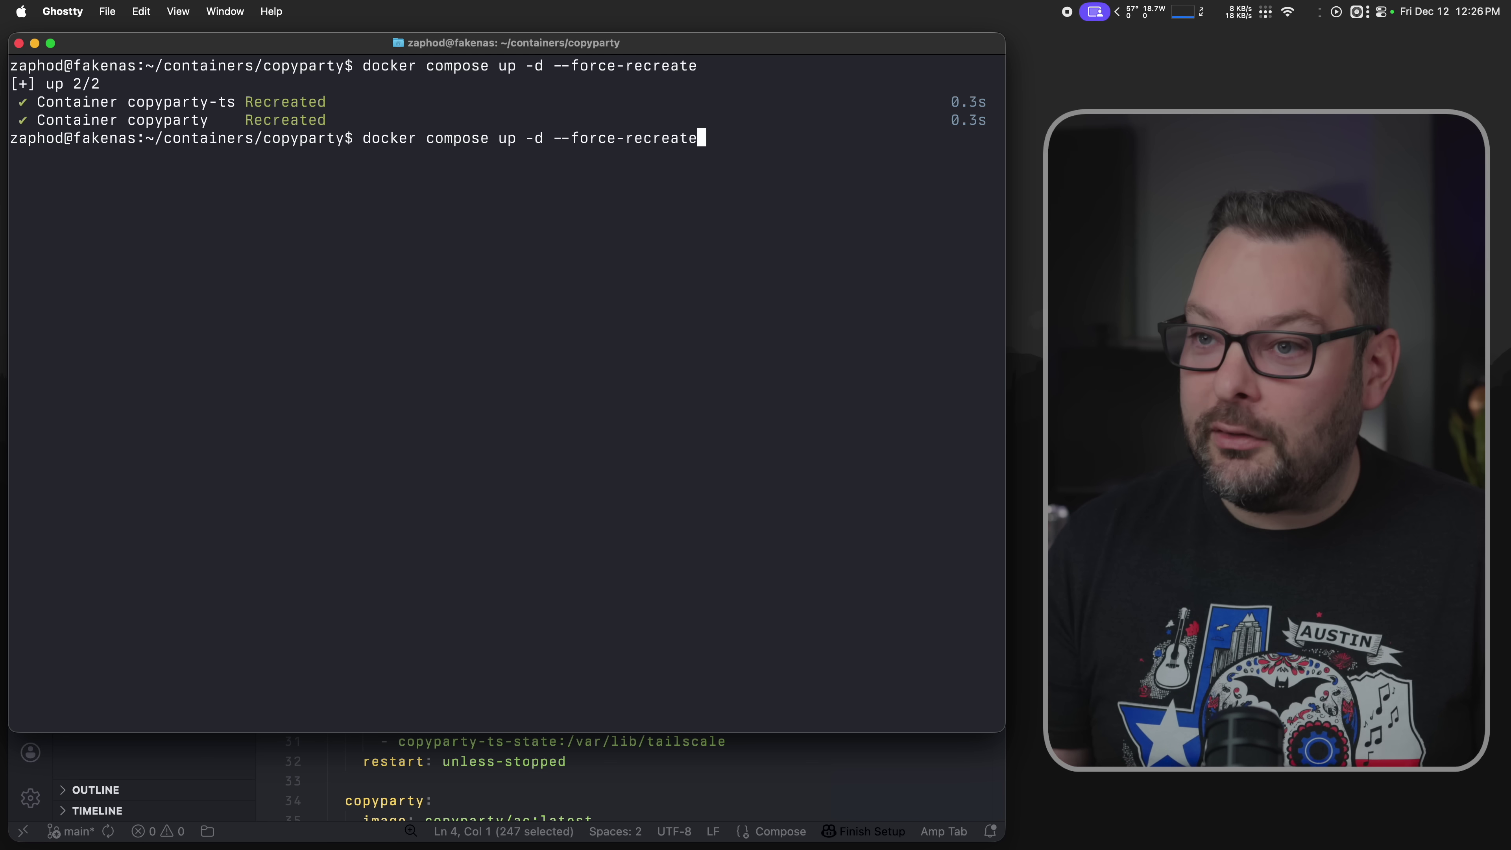
{"action": "key", "text": "Up"}
{"action": "key", "text": "Up"}
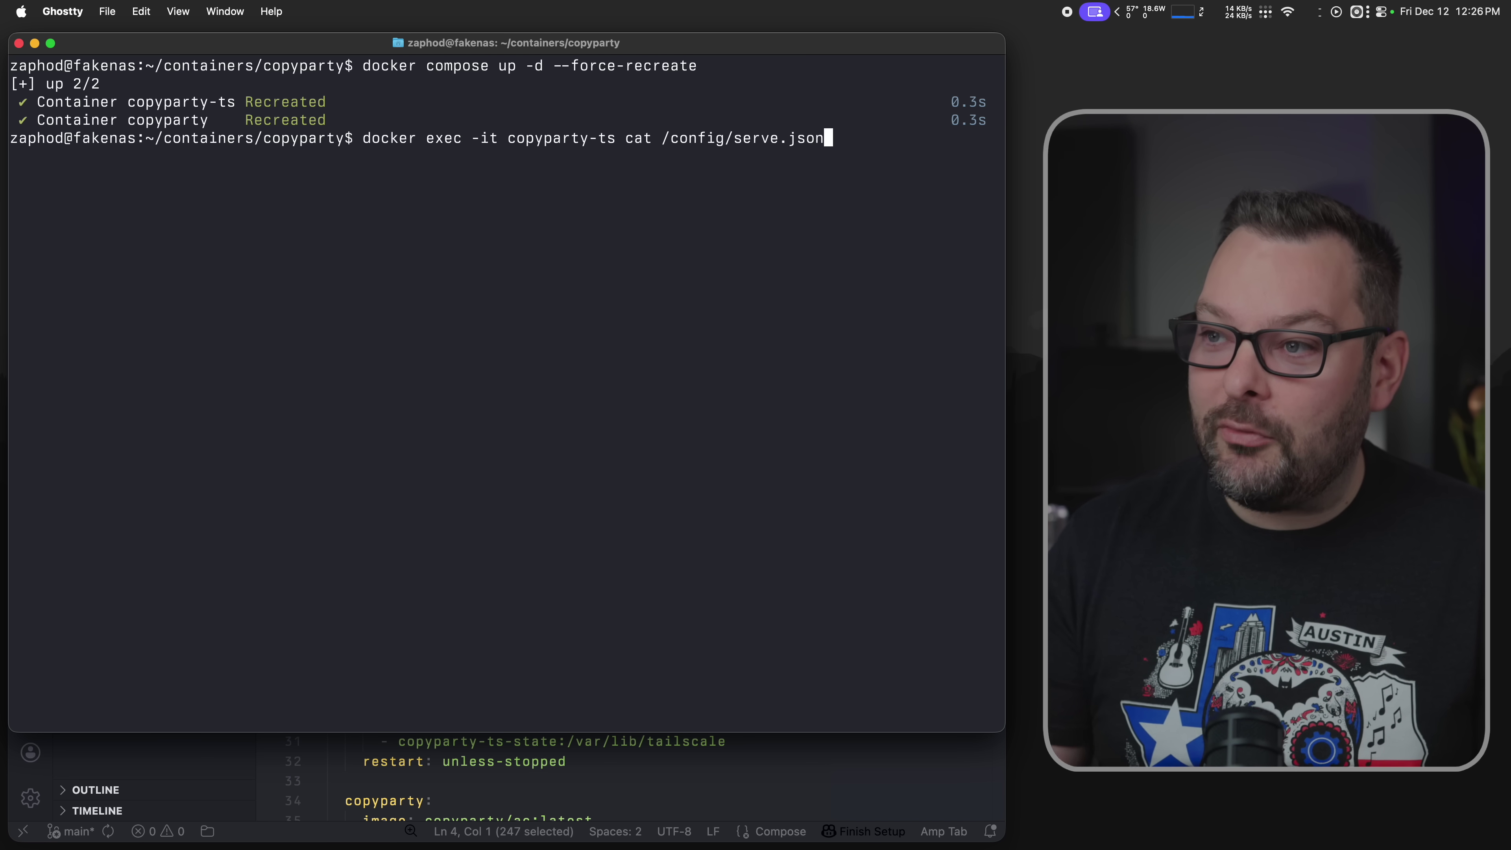
{"action": "key", "text": "Return"}
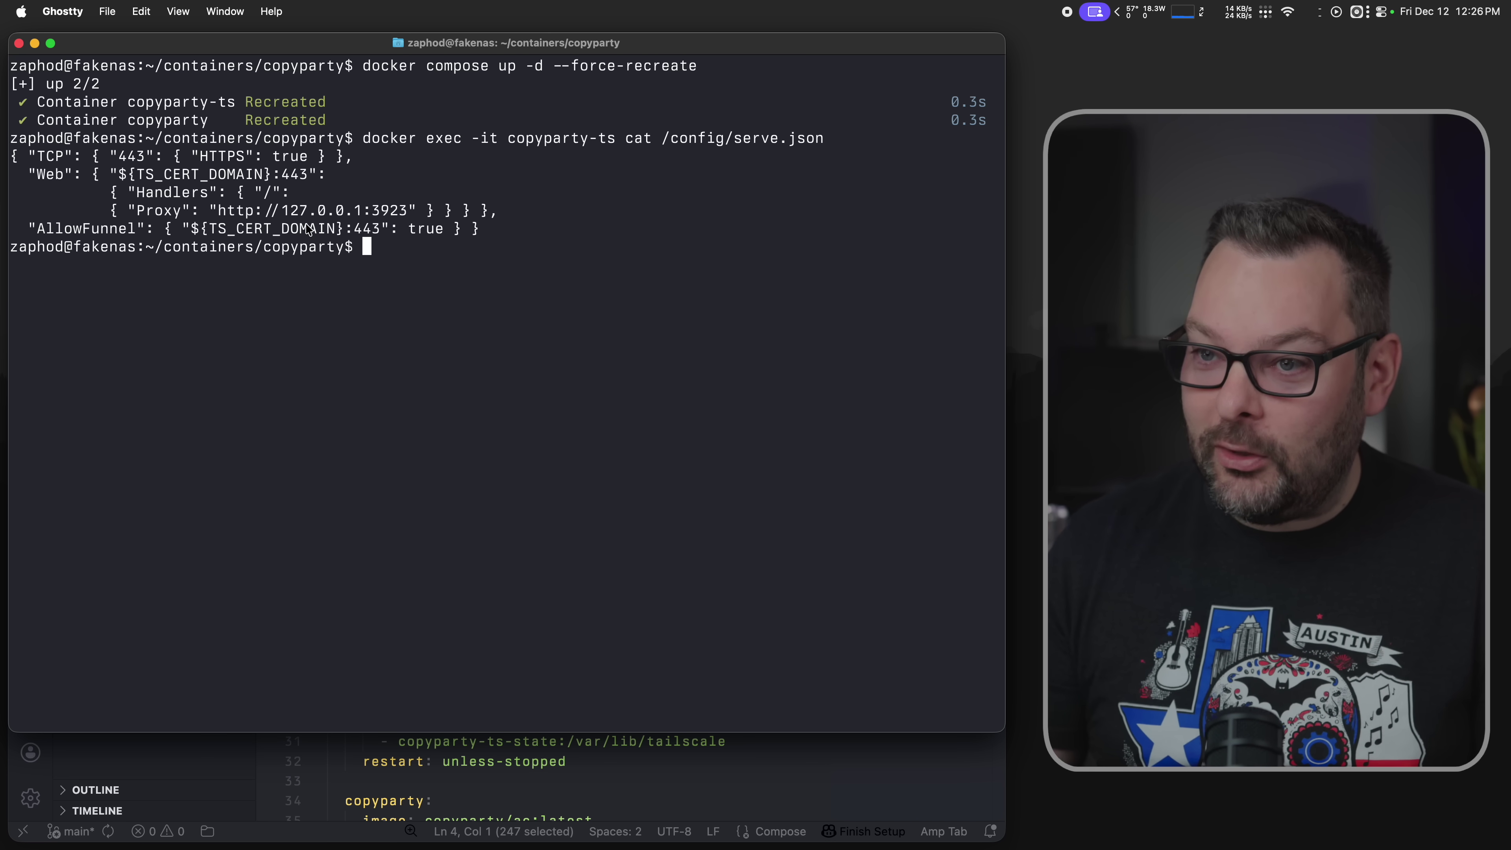
{"action": "triple_click", "coordinate": [308, 230]}
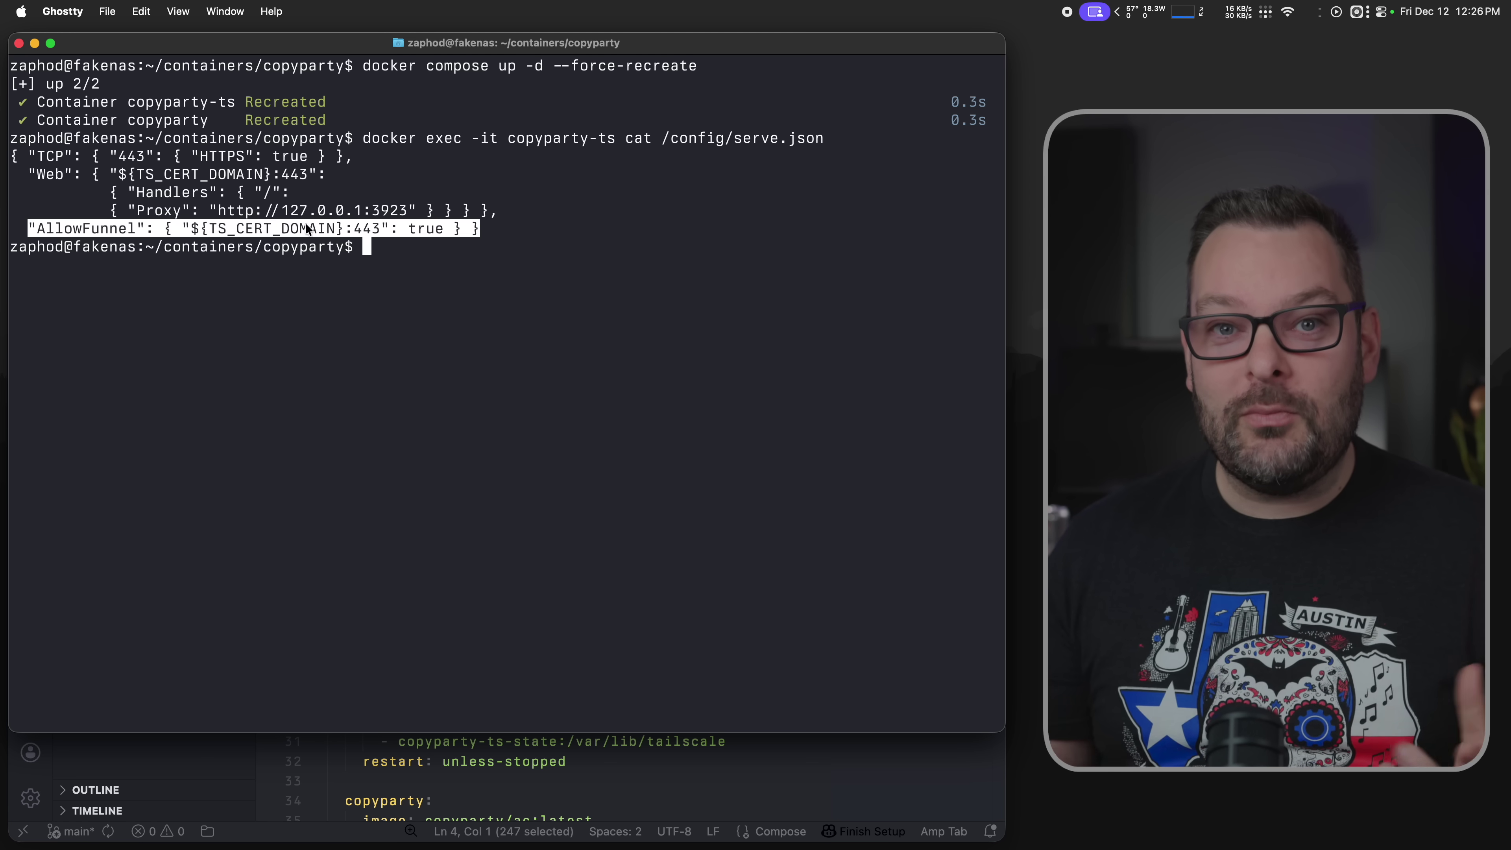